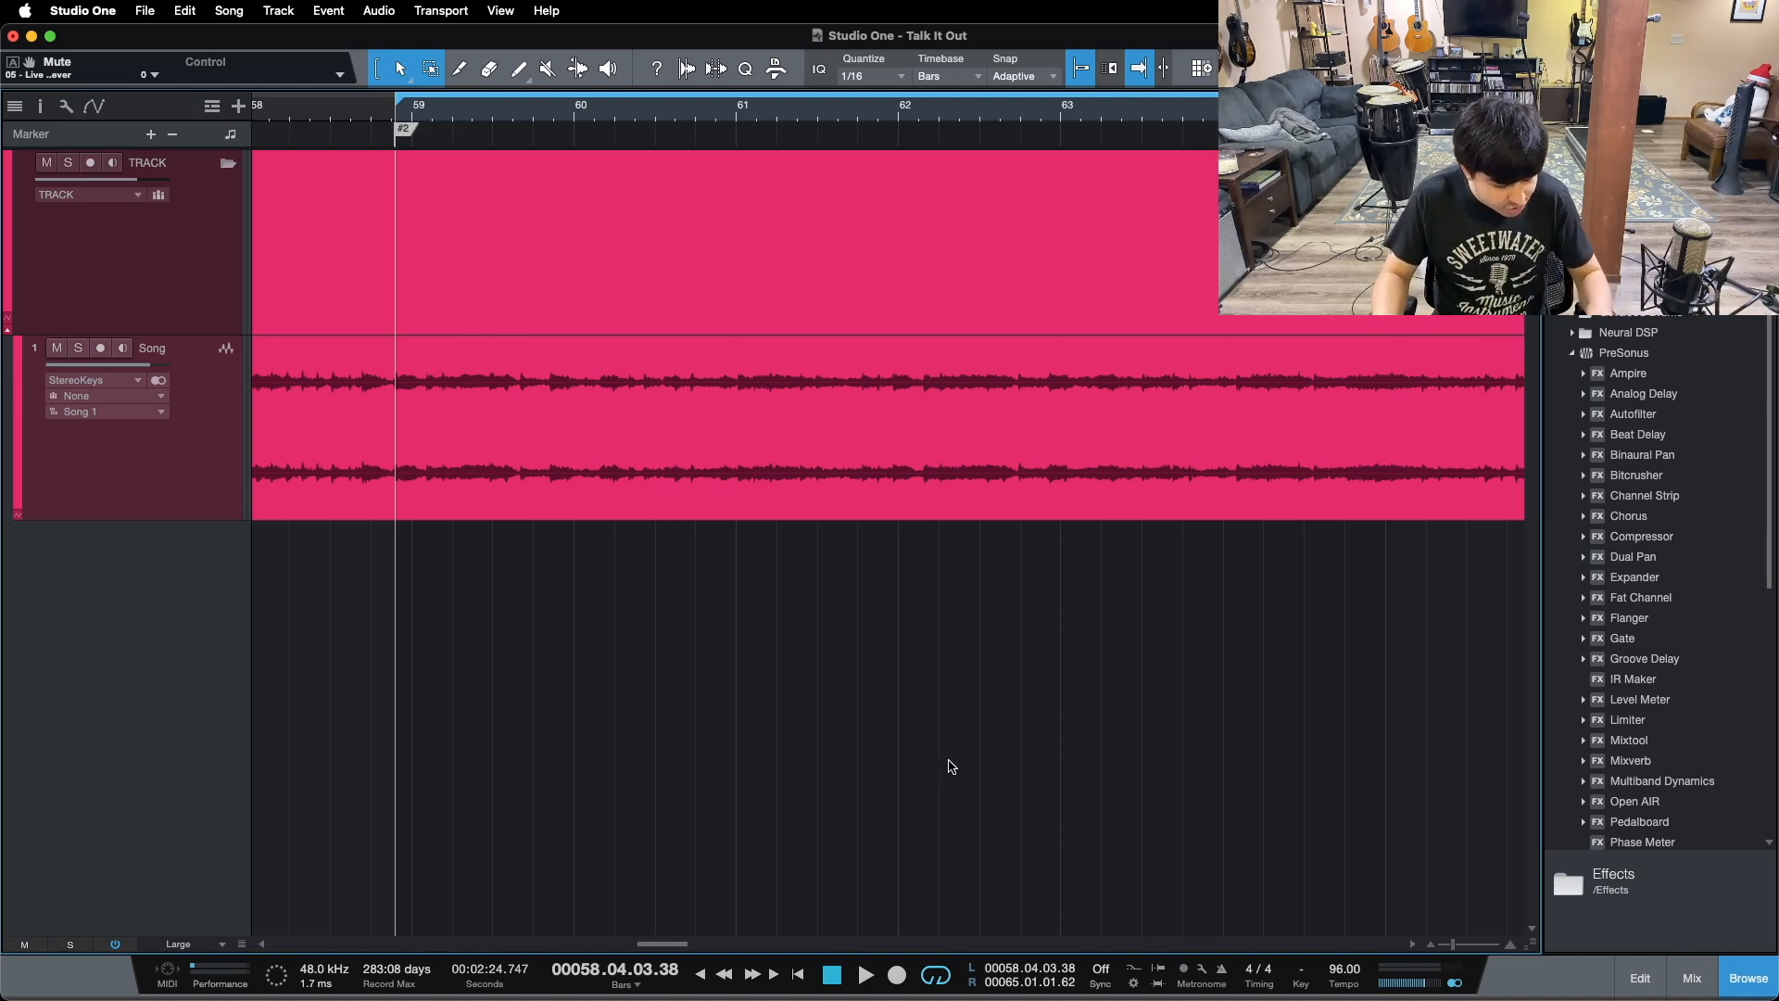
# Step: Show the mixing console below the arrangement and bring the Song track's waveform fully into view
pyautogui.press('F3')
pyautogui.scroll(-2, 881, 286)
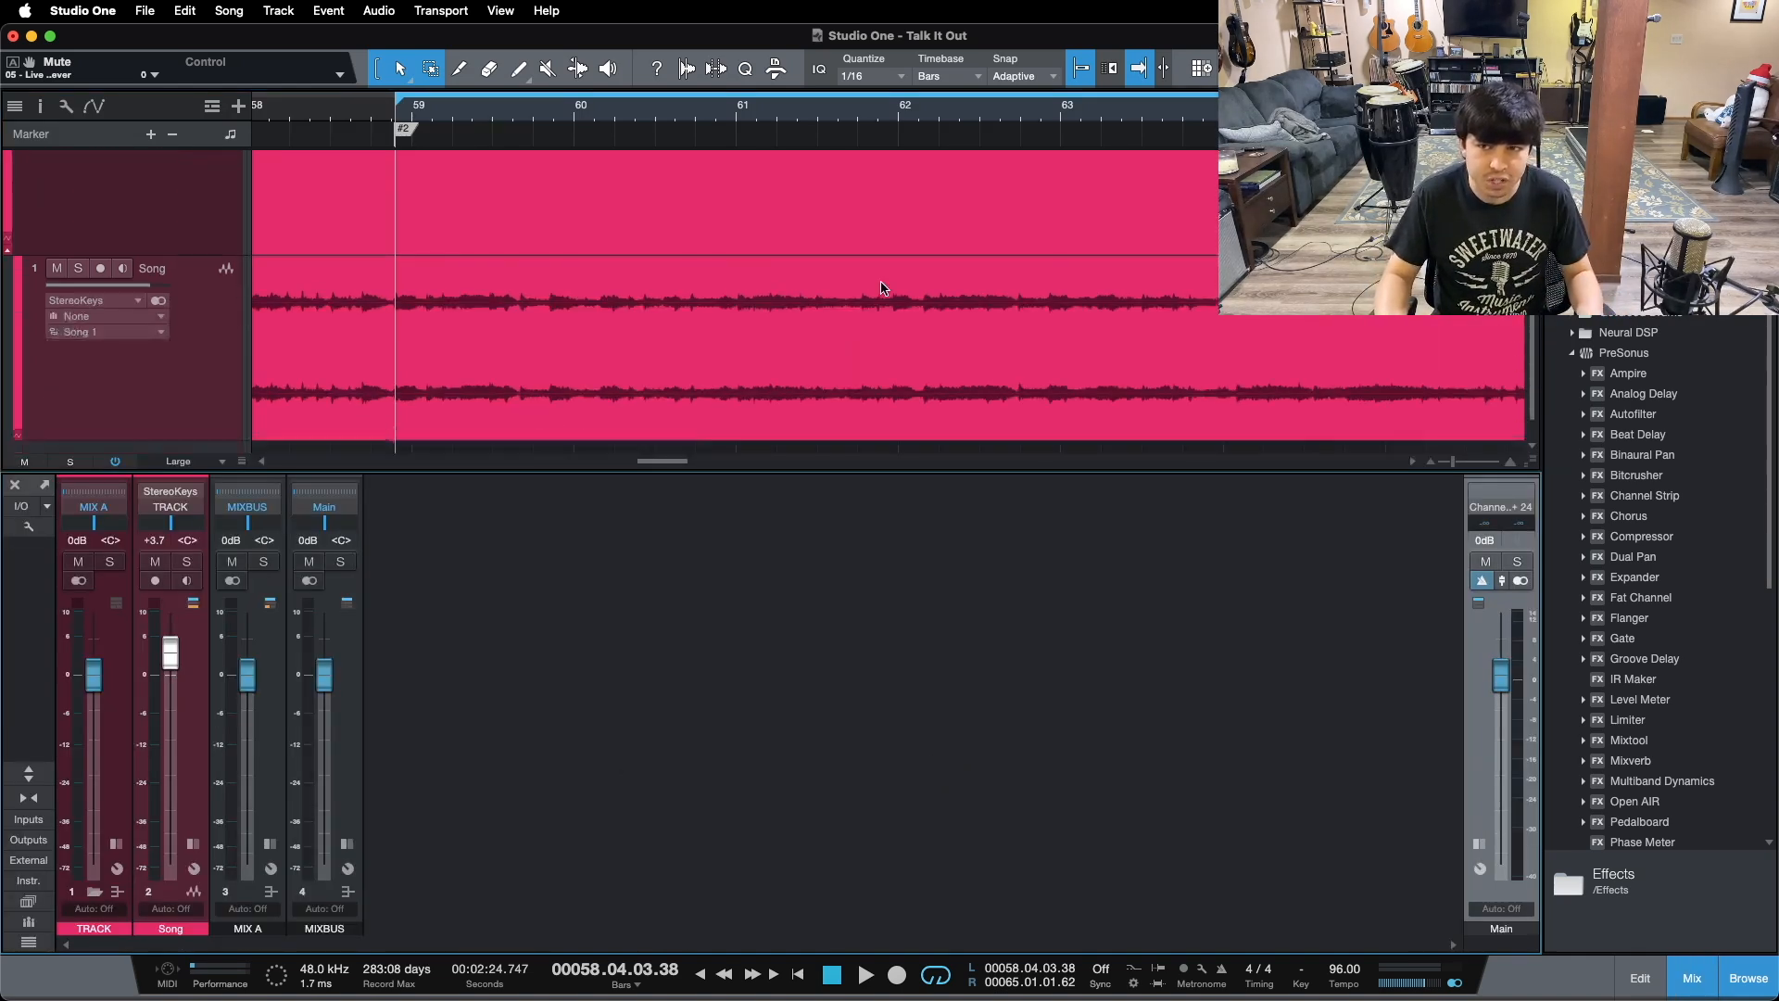
pyautogui.scroll(-2, 881, 286)
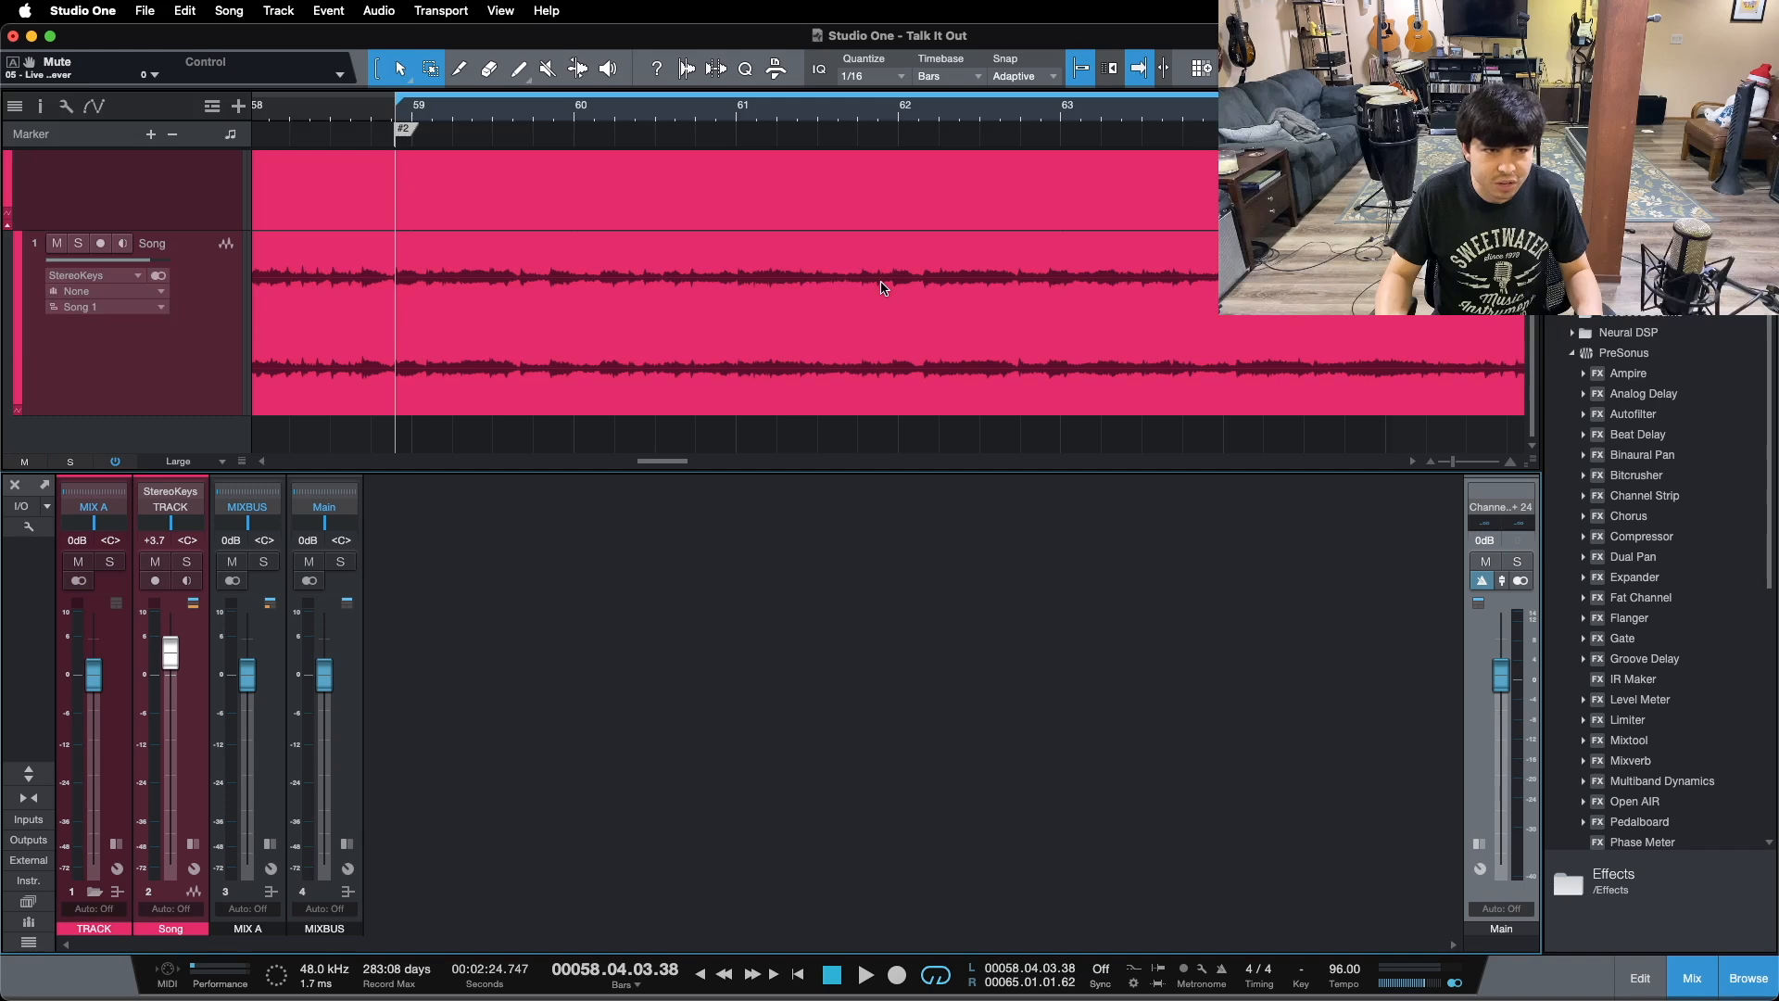
pyautogui.scroll(3, 881, 286)
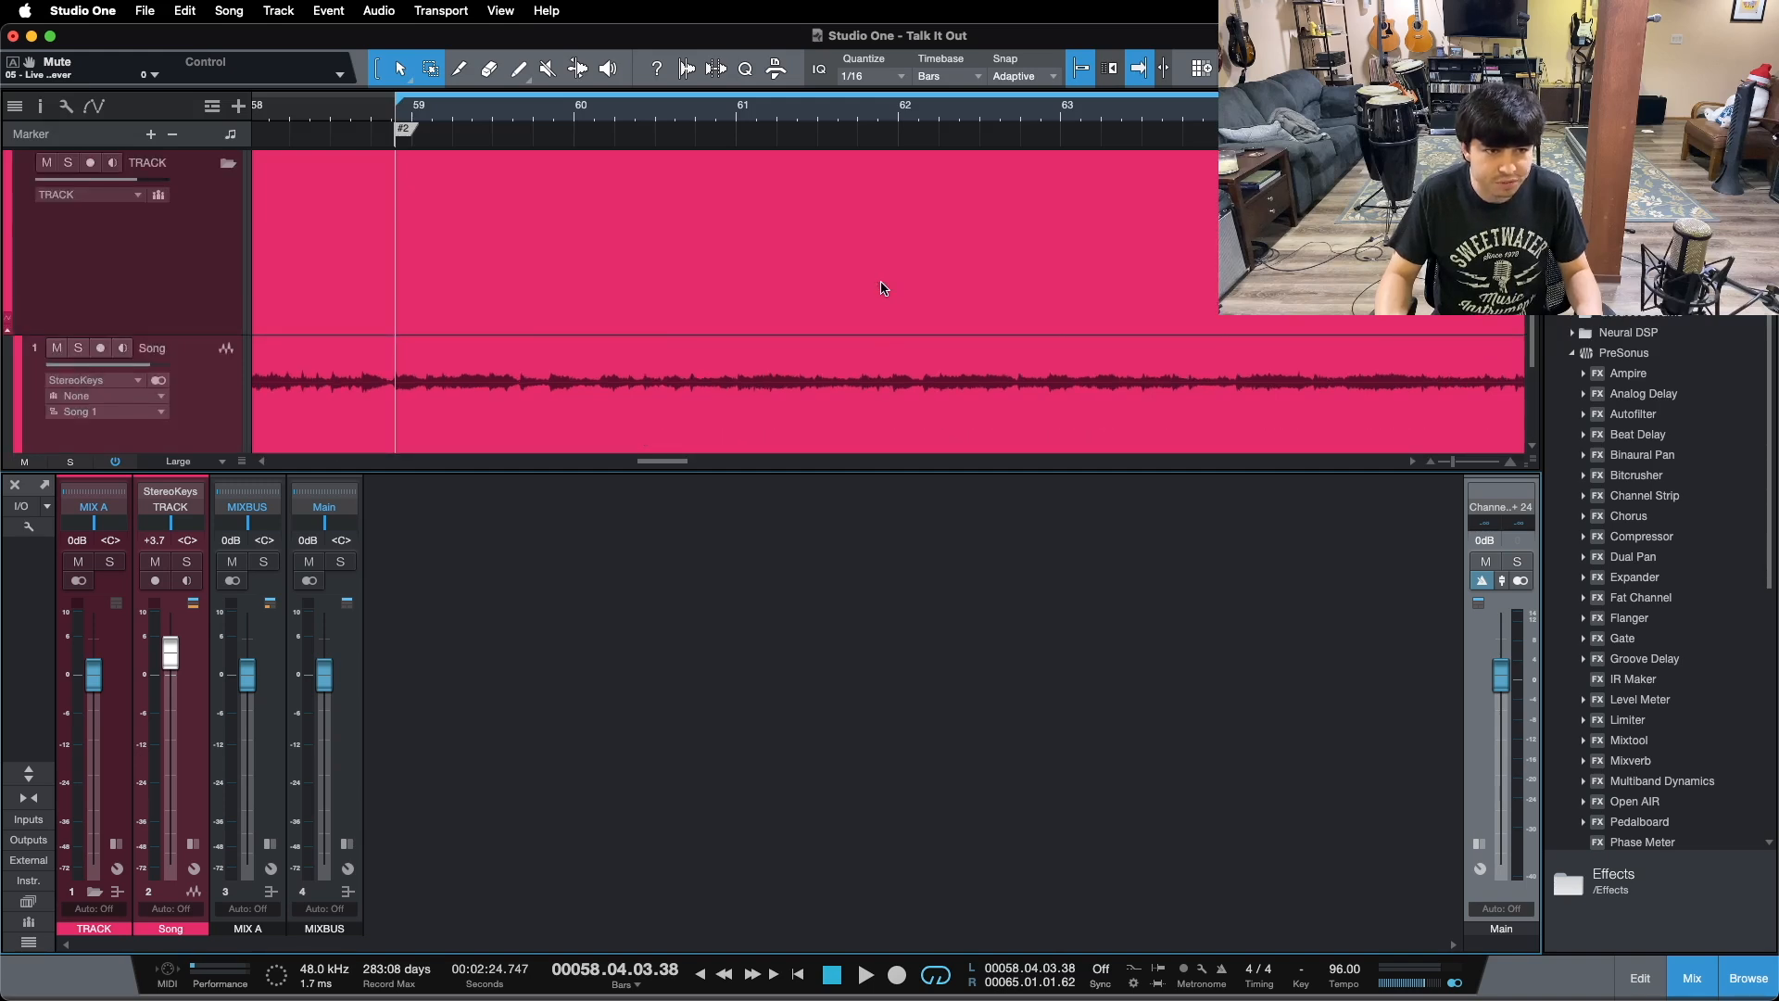
pyautogui.scroll(-3, 843, 325)
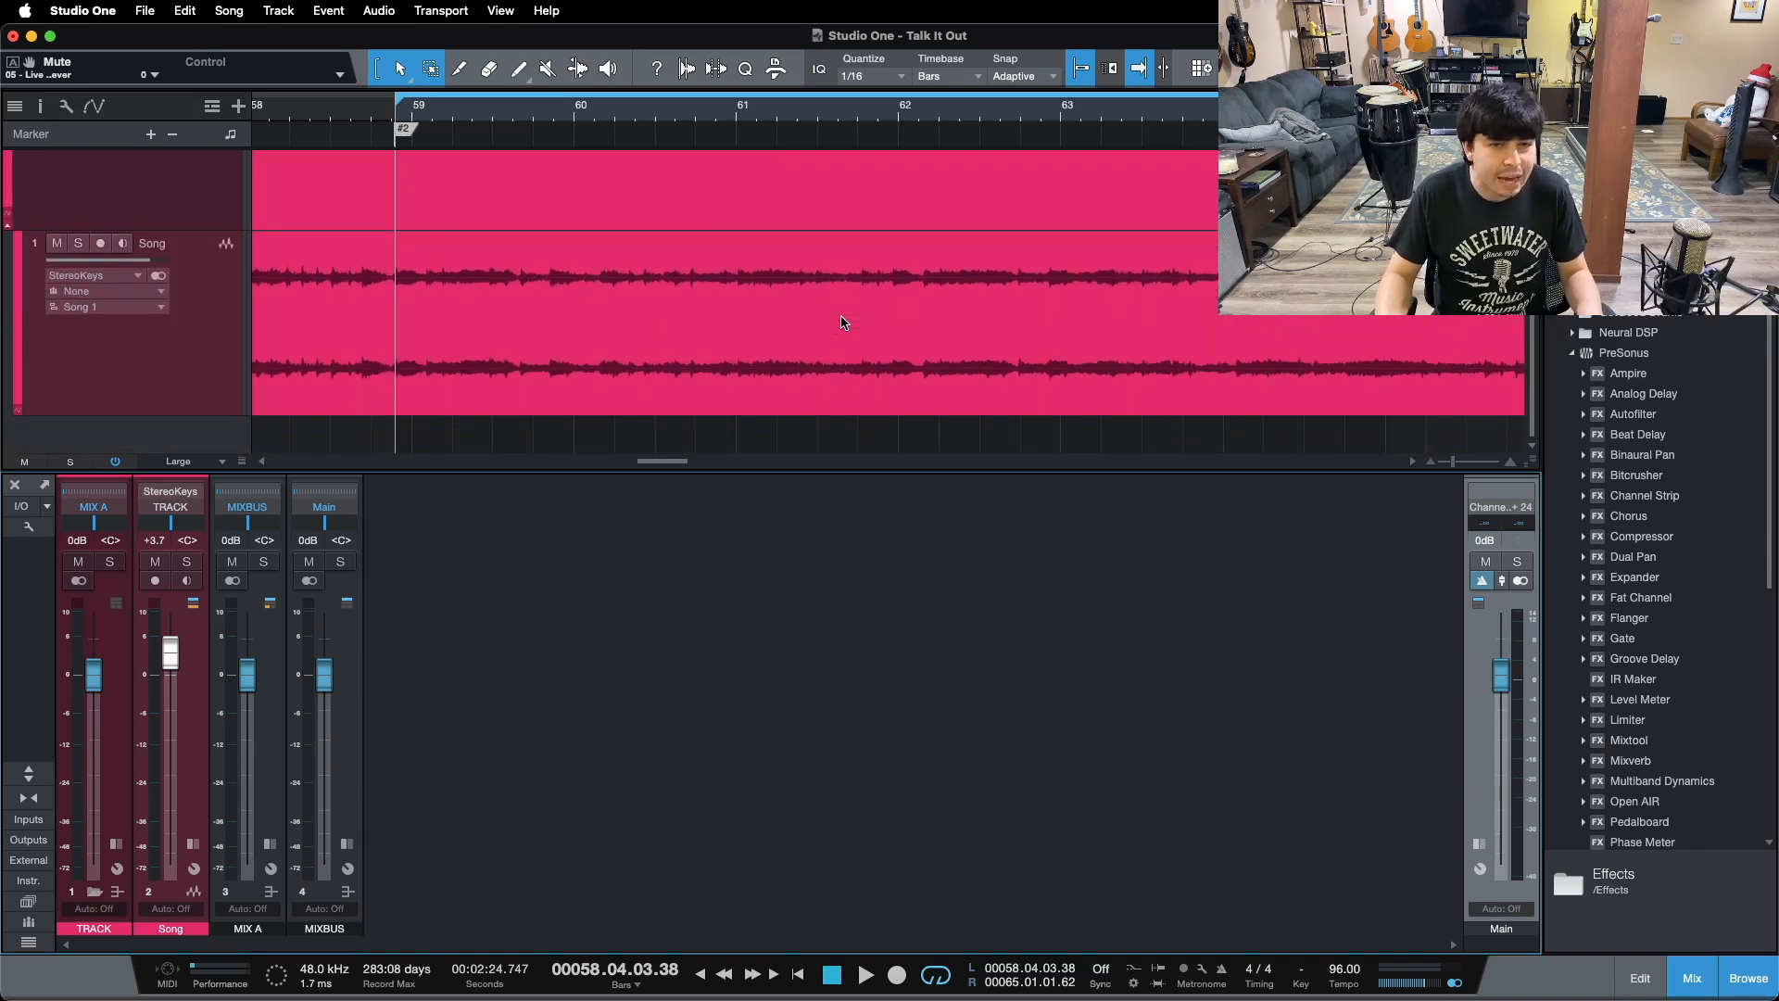
pyautogui.moveTo(748, 106)
pyautogui.mouseDown()
pyautogui.moveTo(763, 109)
pyautogui.moveTo(742, 108)
pyautogui.mouseUp()
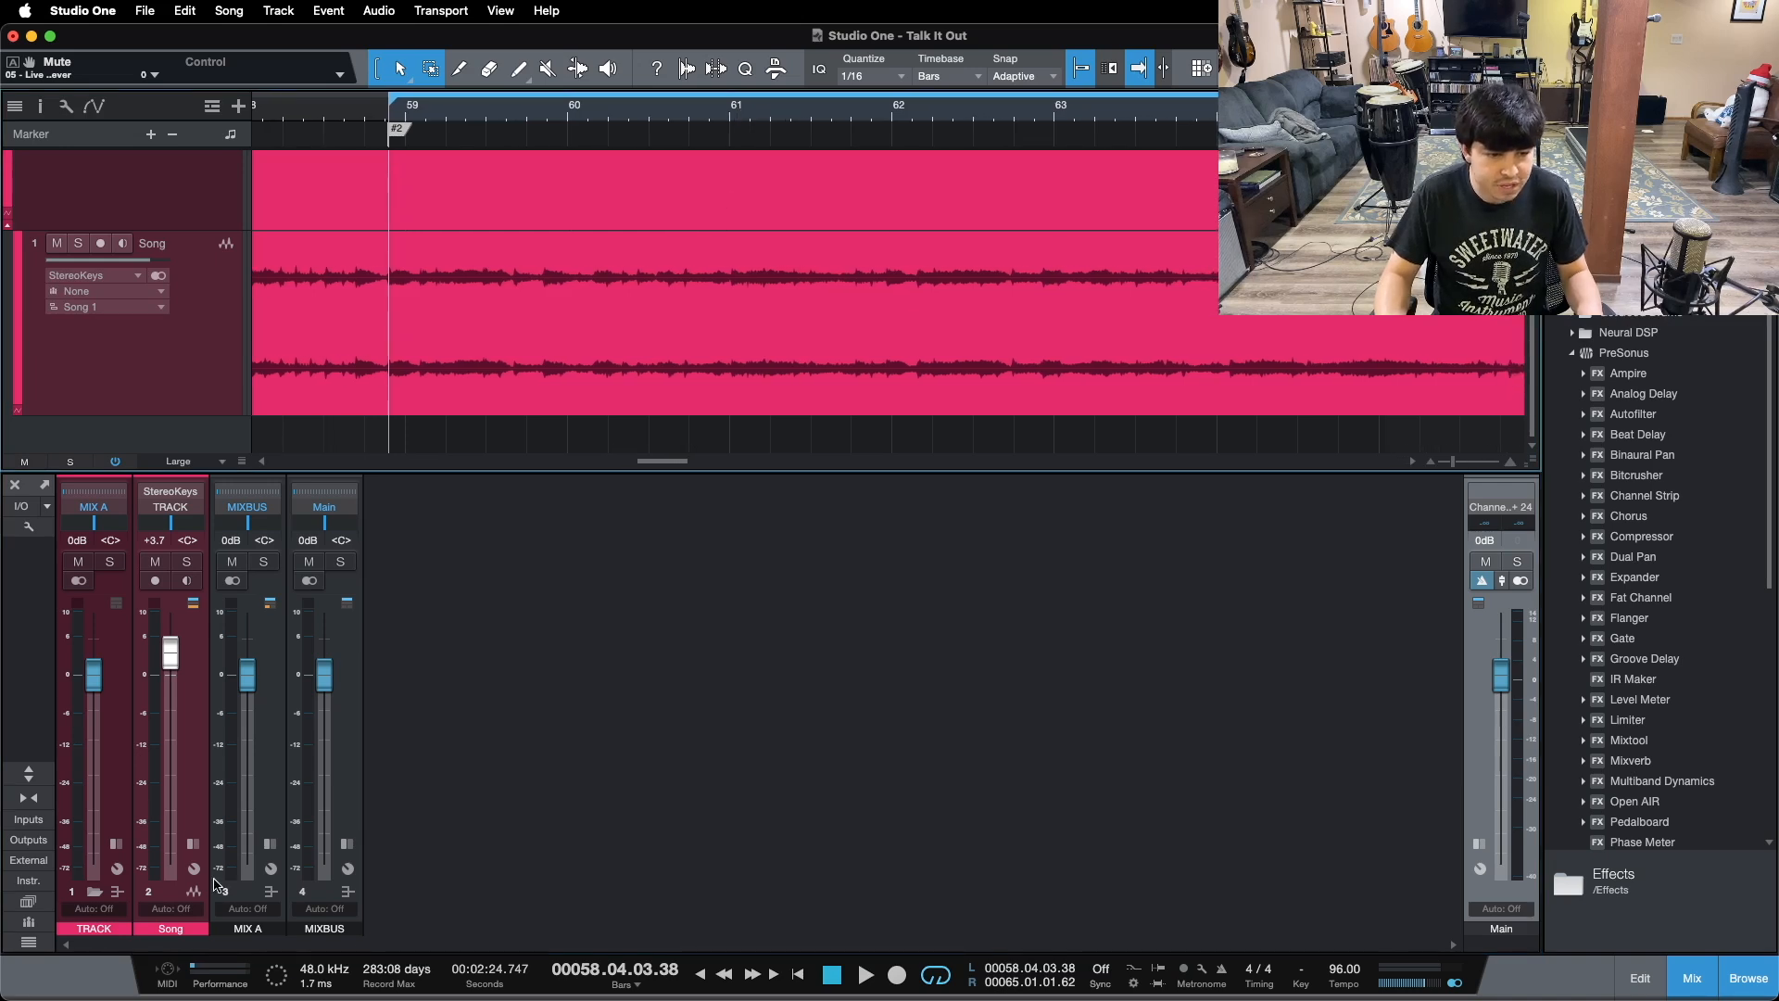
# Step: Expand the Song and MIX A channels in the console to show their effects
pyautogui.click(193, 844)
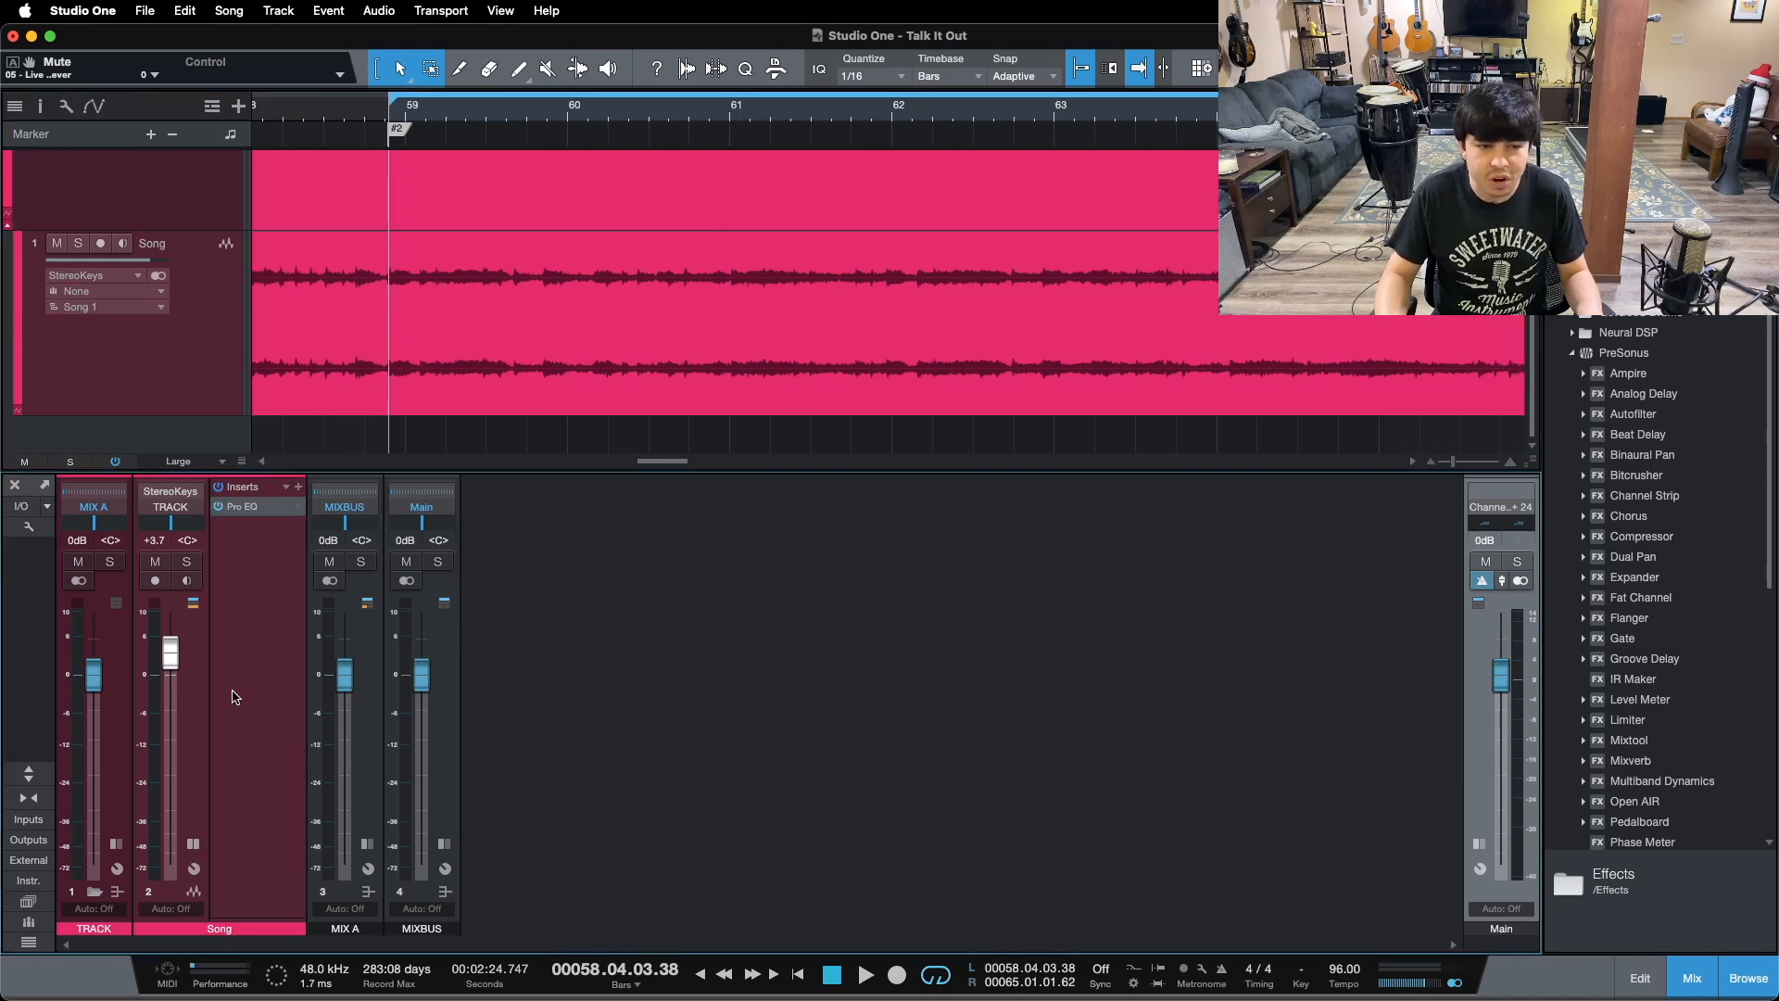
pyautogui.click(193, 844)
pyautogui.click(191, 845)
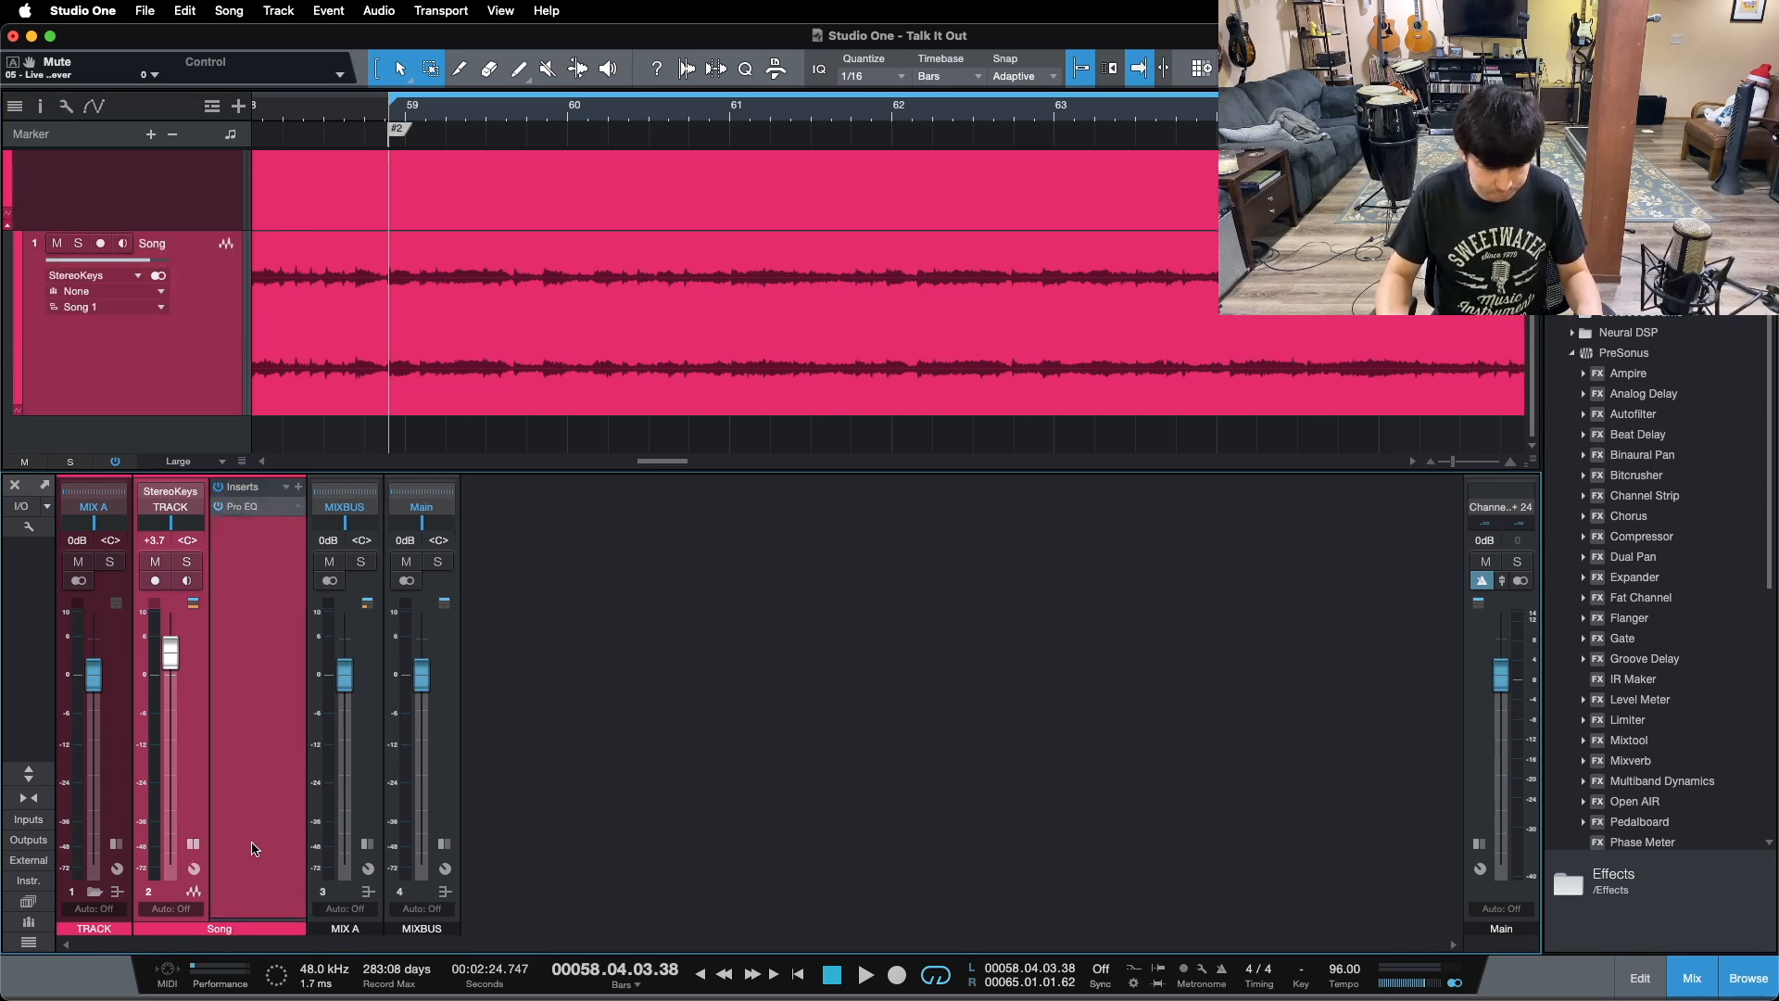
pyautogui.click(365, 845)
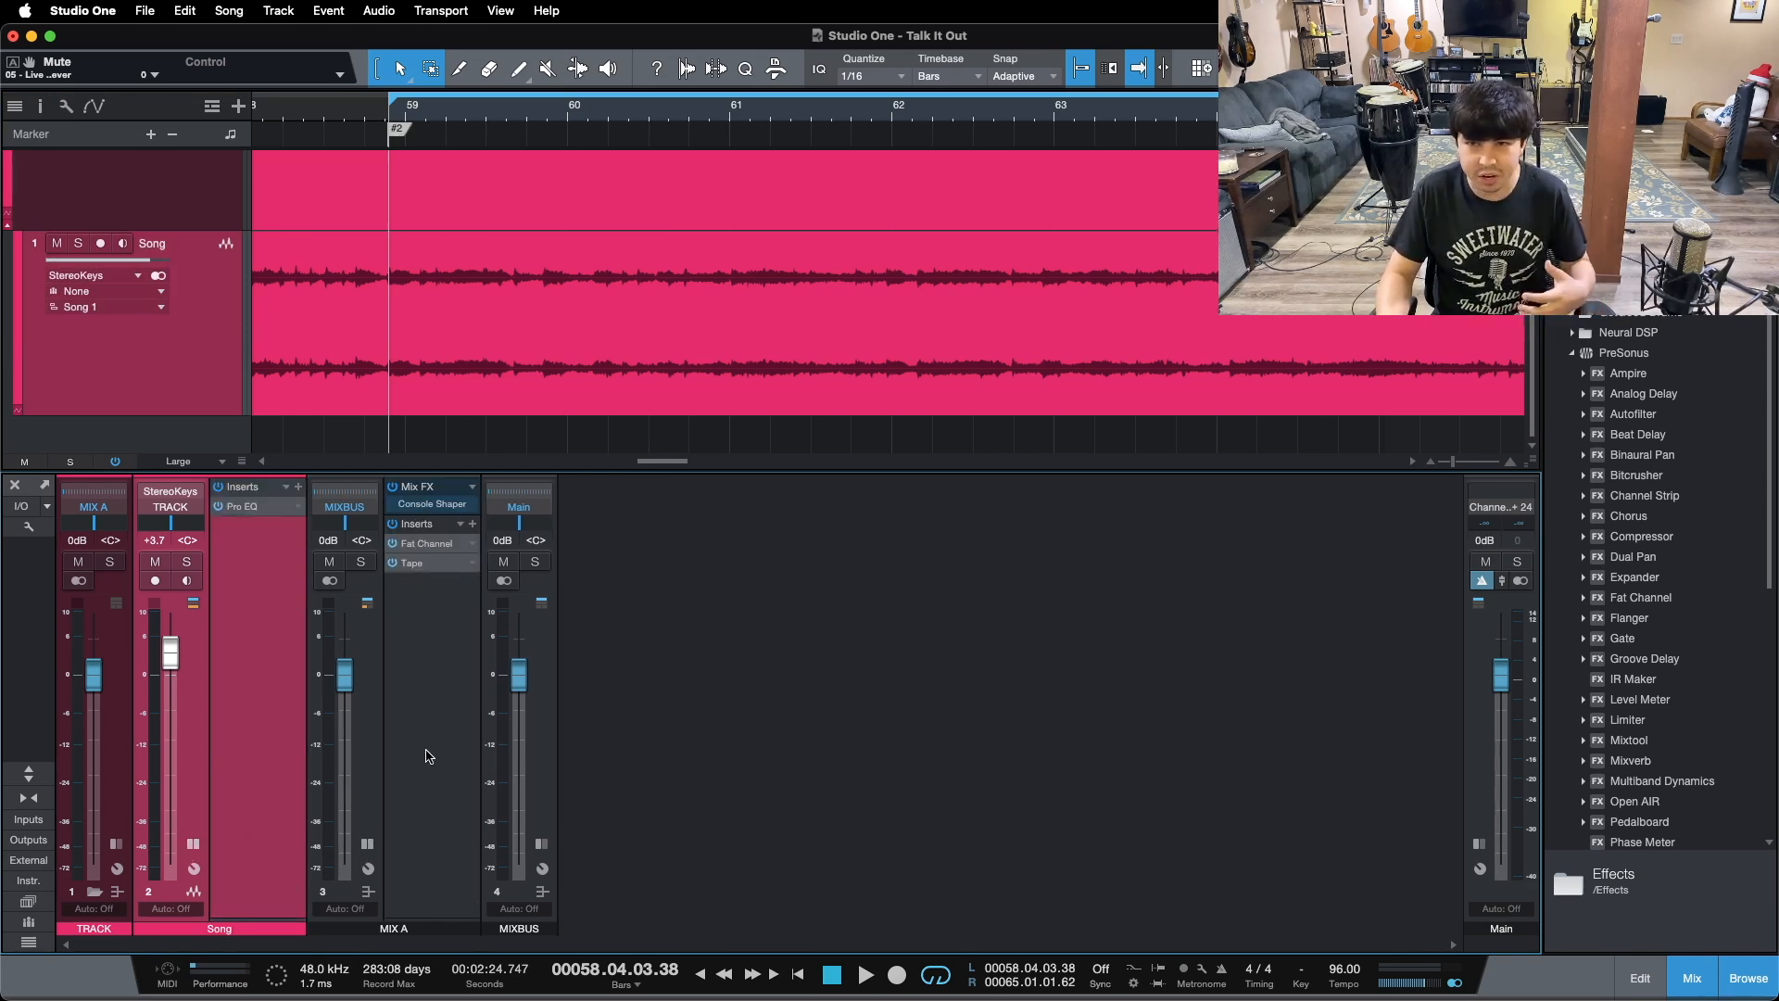
# Step: Play the looped section and compare the sound with the Song and MIX A effects bypassed and active
pyautogui.click(425, 667)
pyautogui.click(392, 524)
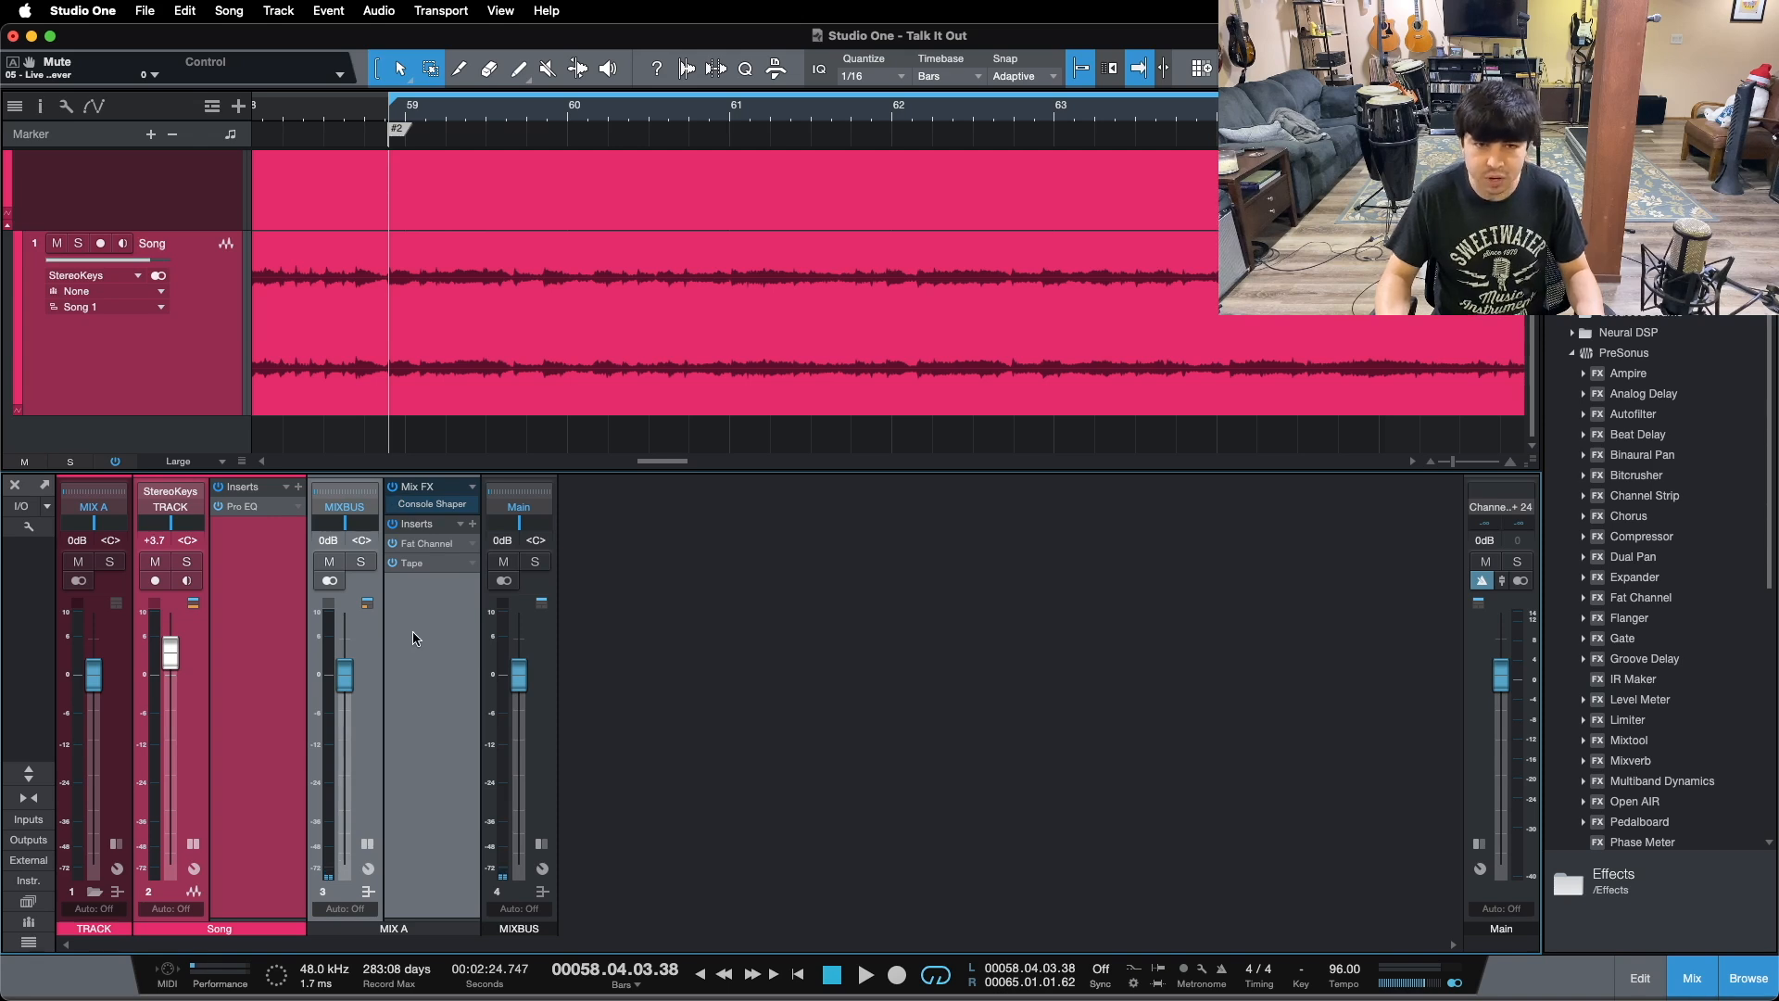
pyautogui.press('space')
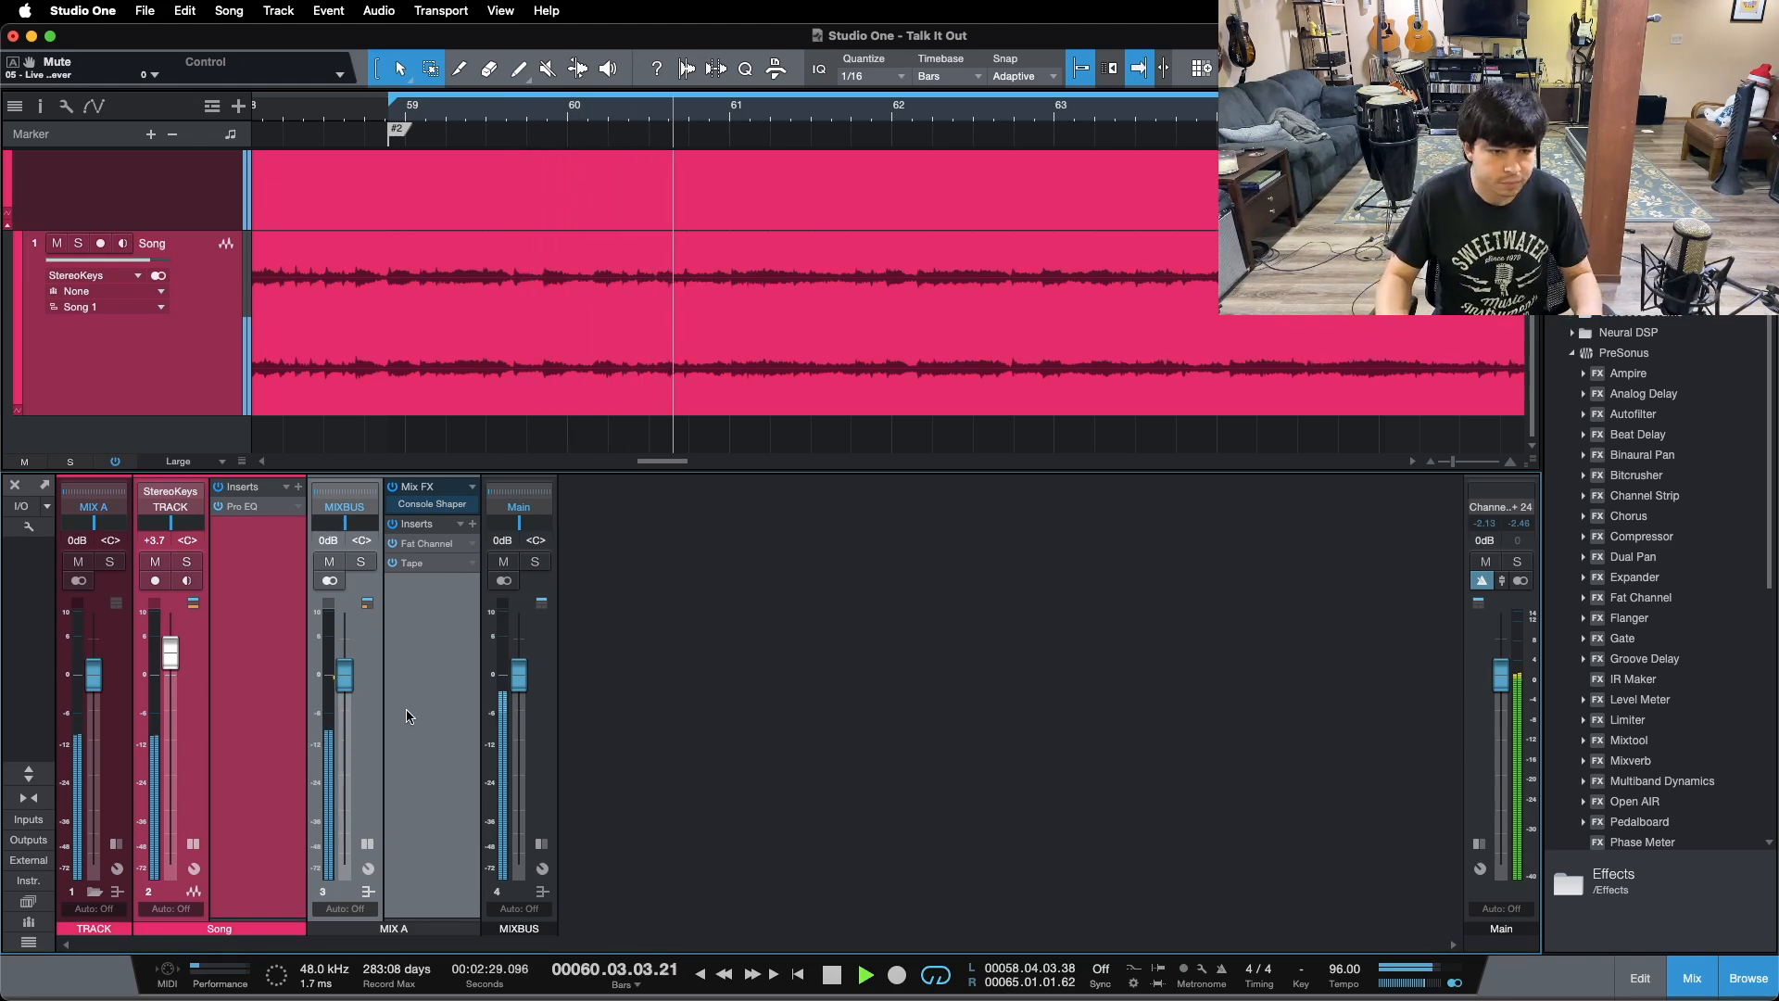
pyautogui.click(392, 524)
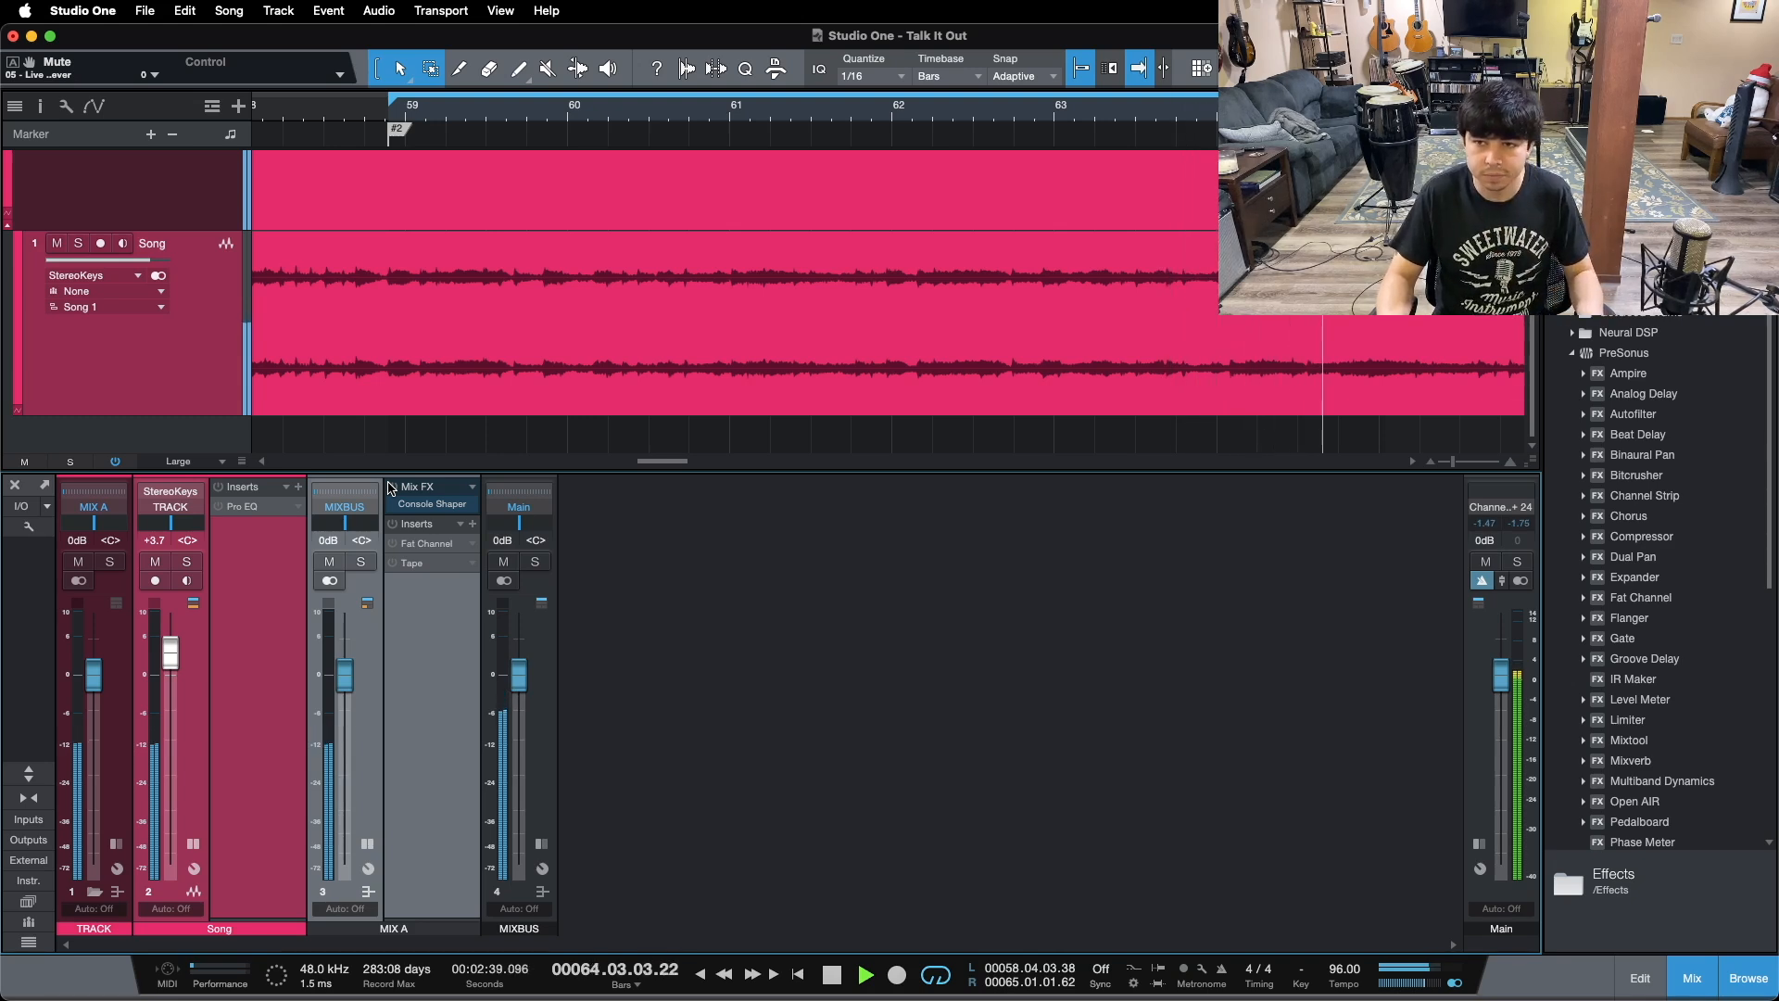
pyautogui.click(390, 486)
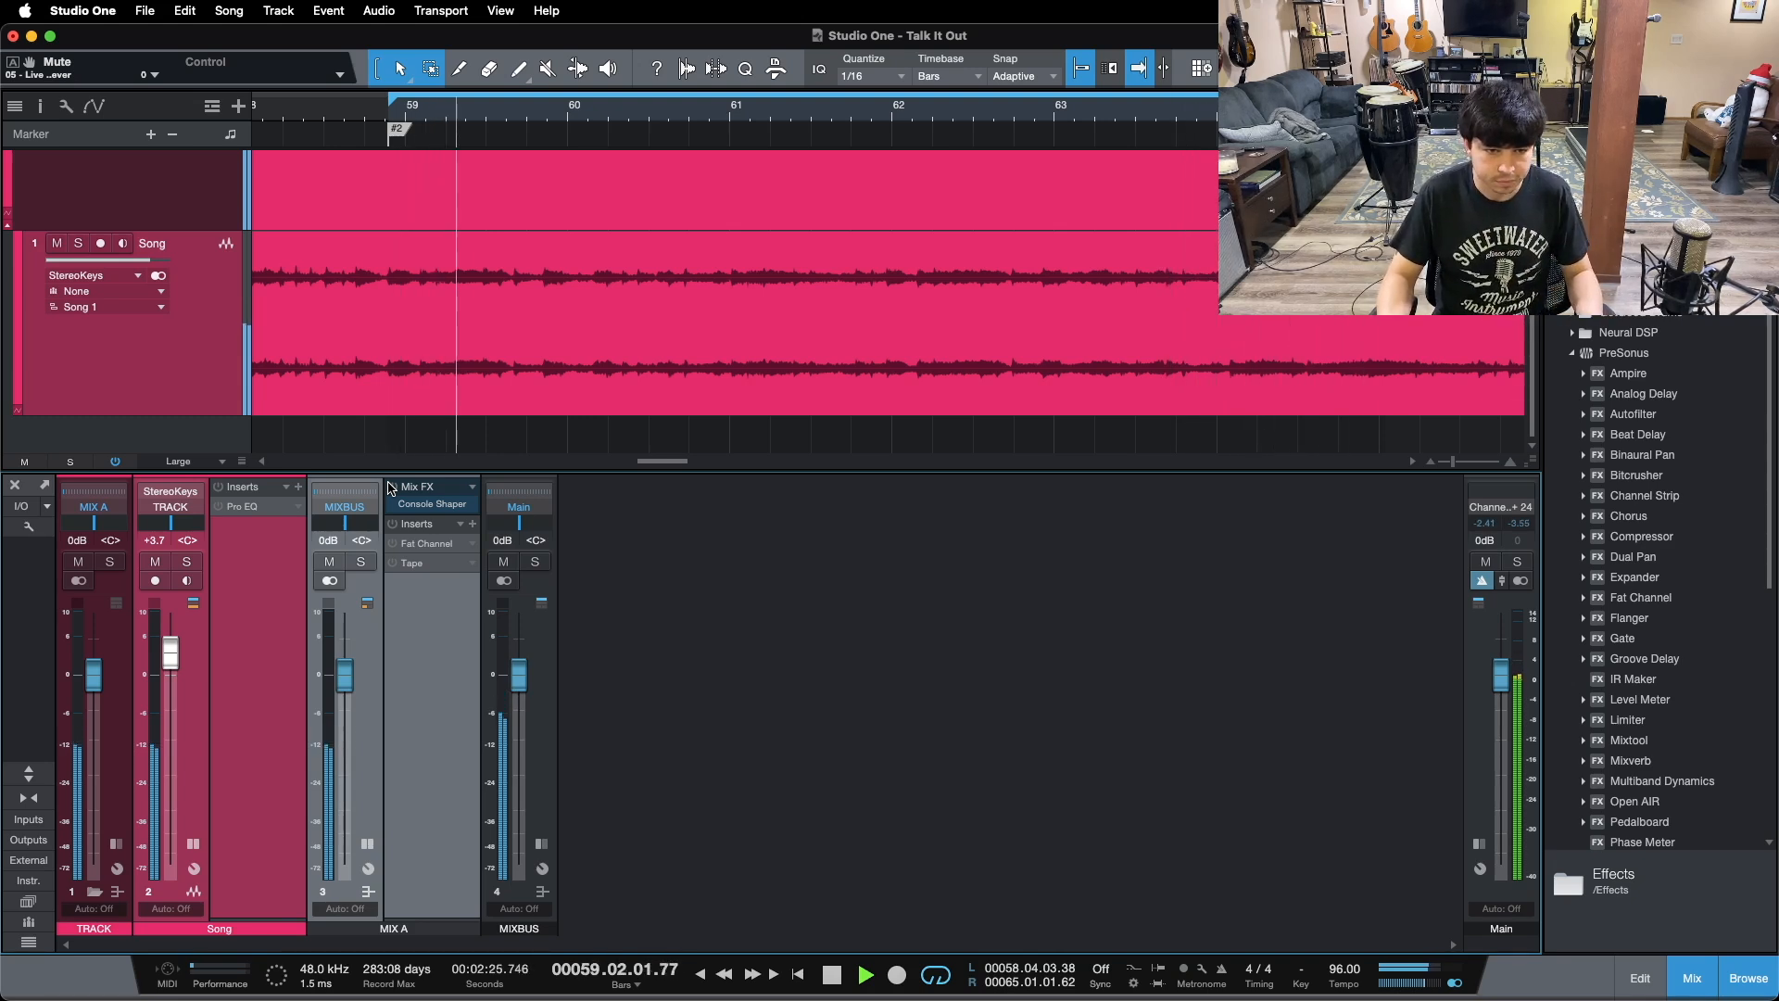
pyautogui.click(393, 524)
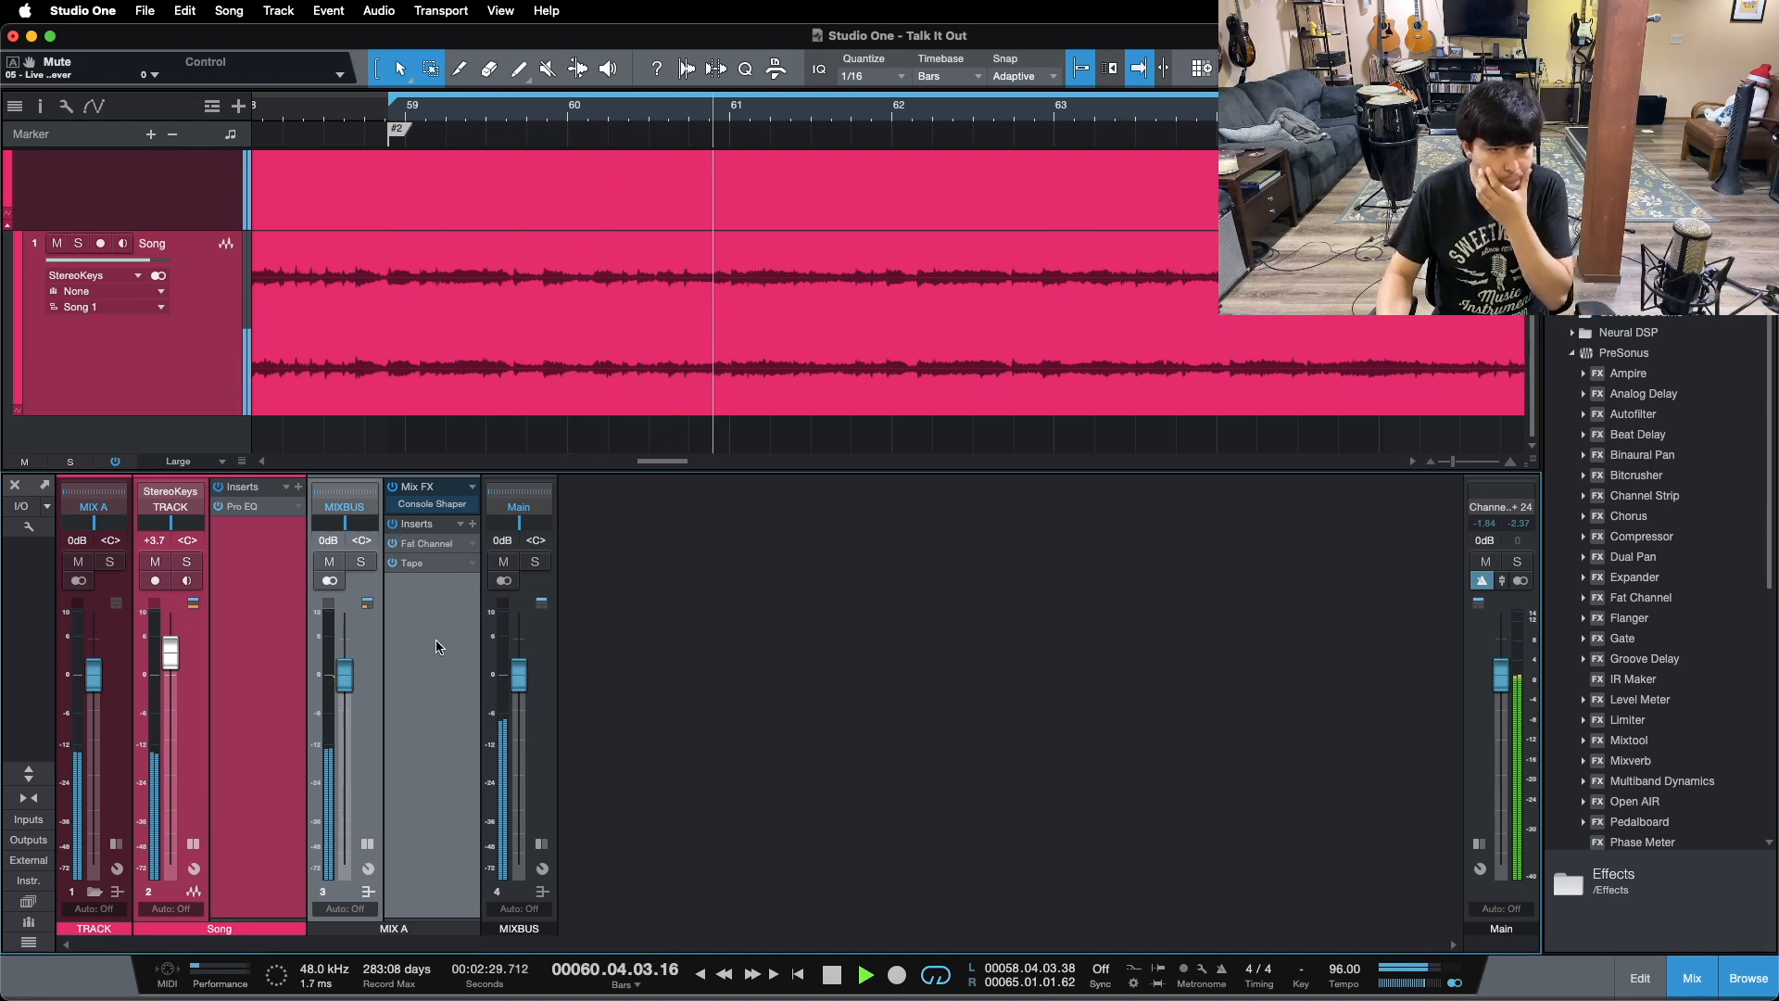
pyautogui.click(392, 525)
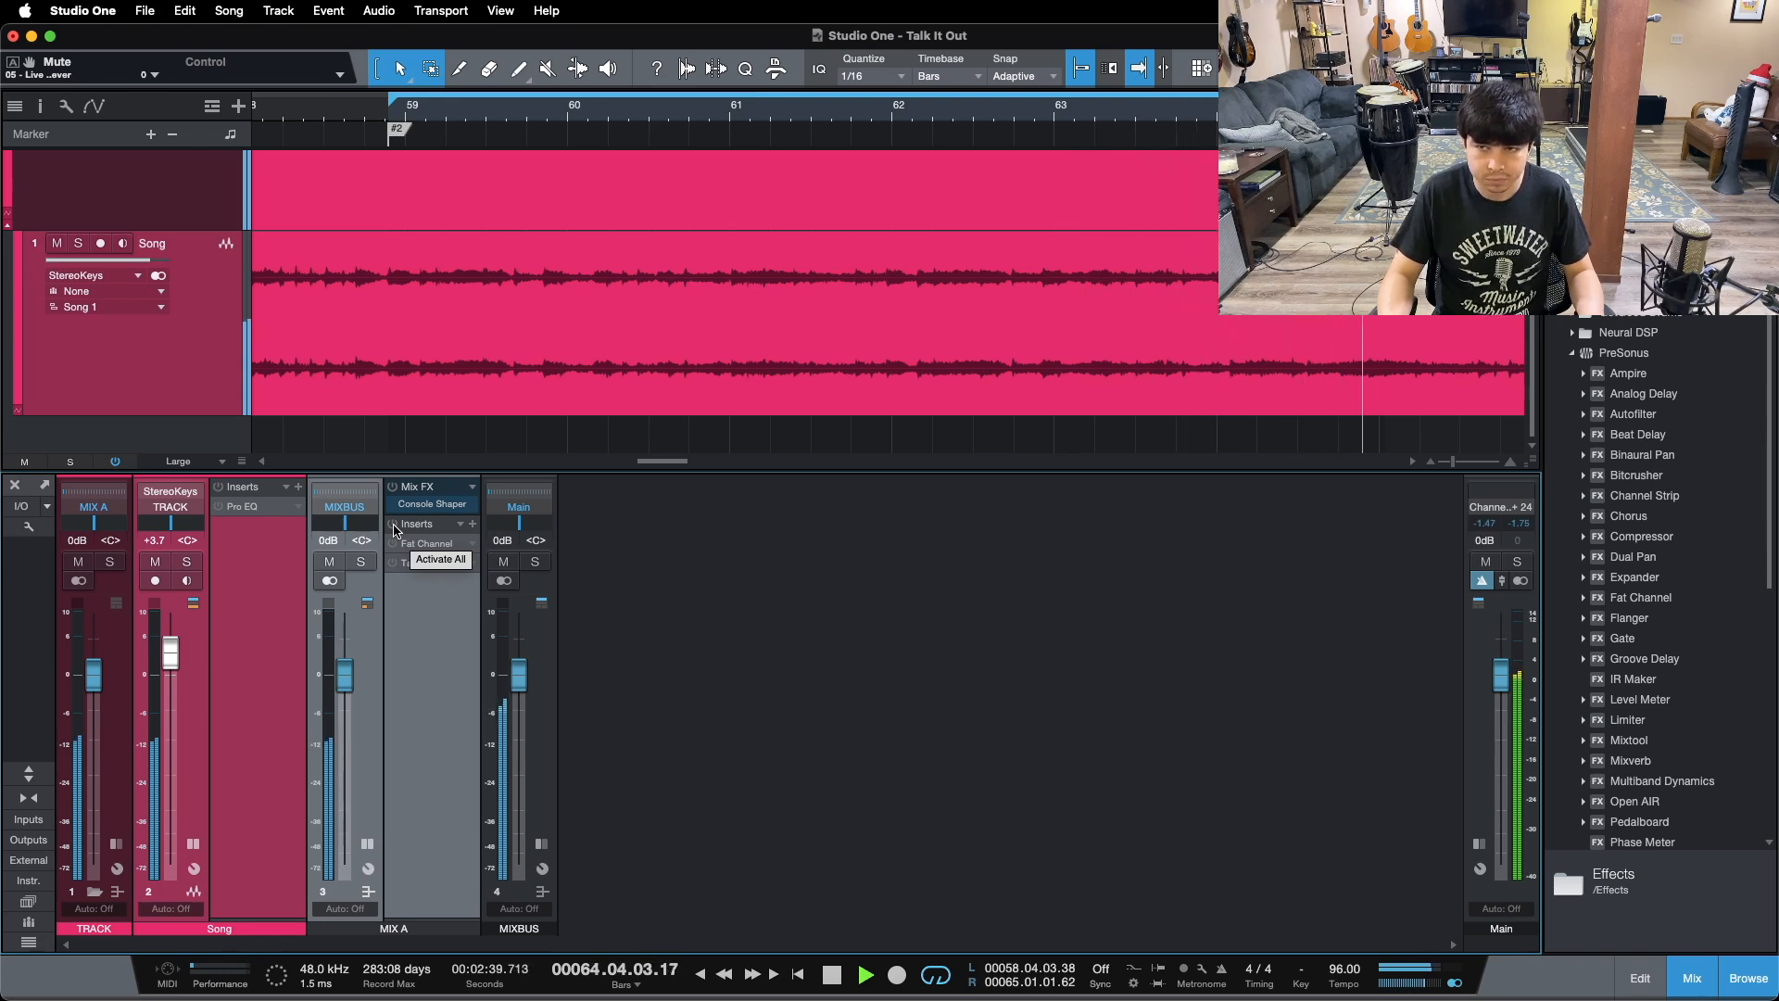
pyautogui.click(394, 526)
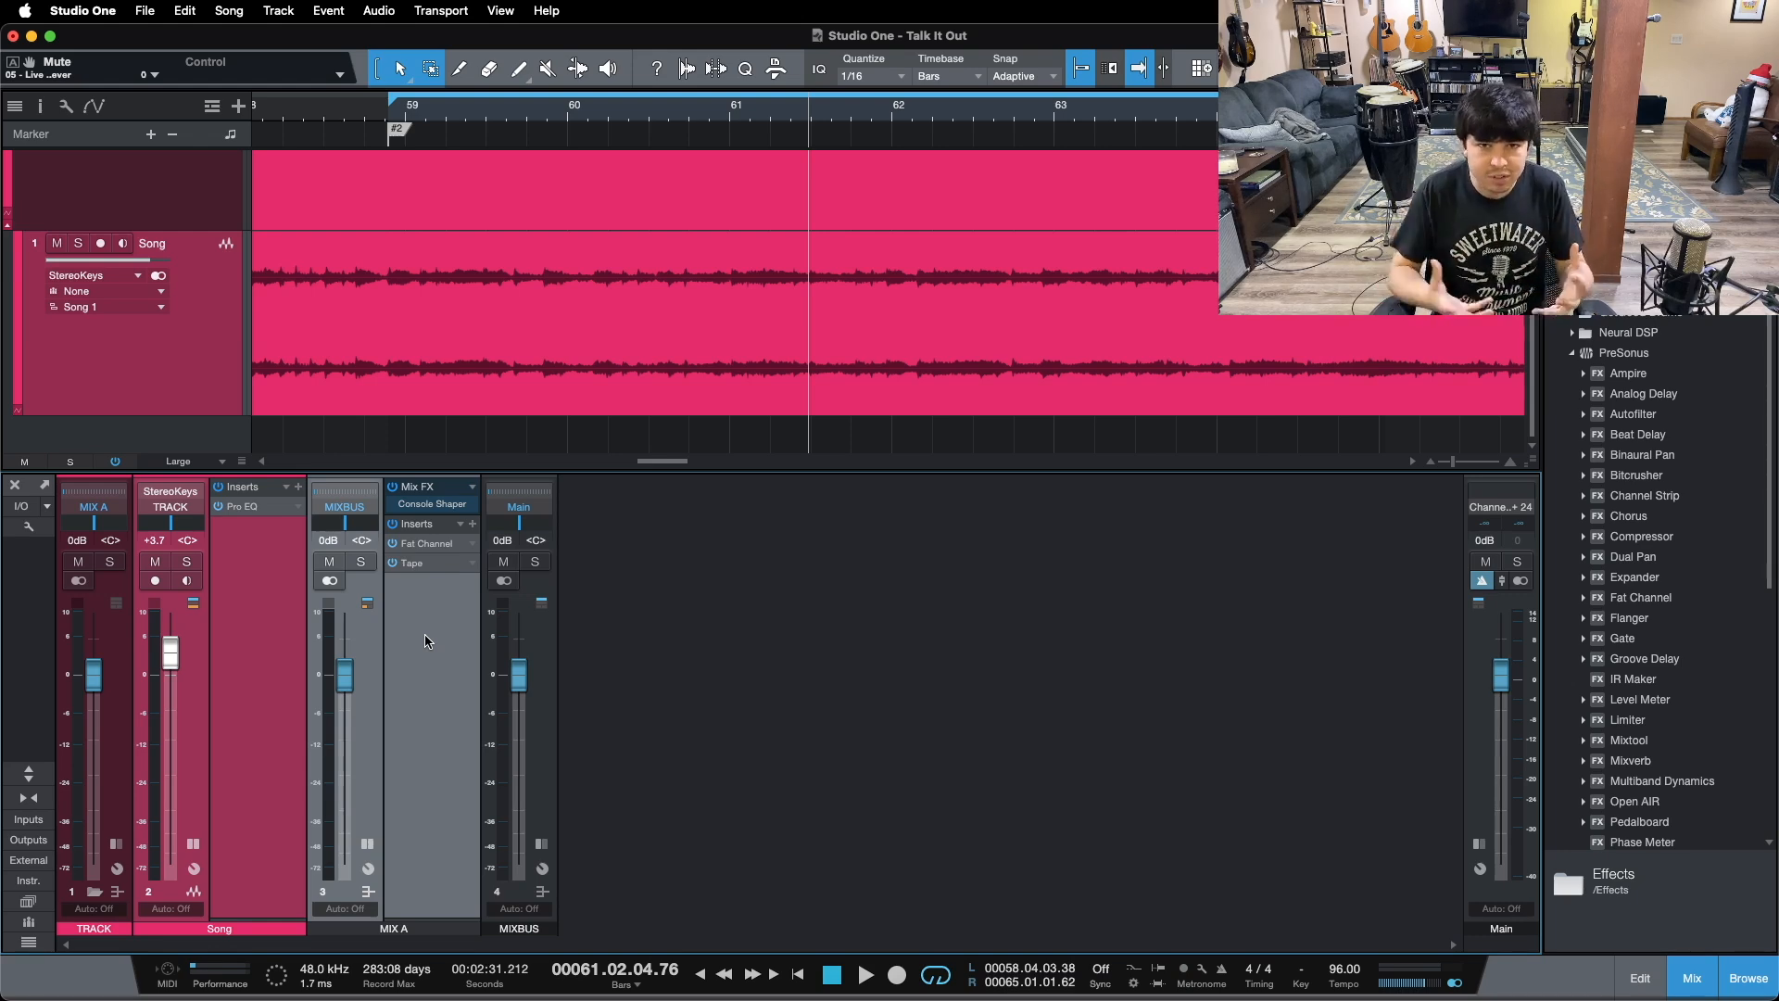
# Step: Open the Pro EQ on the Song channel, examine its band settings, and close it
pyautogui.click(271, 580)
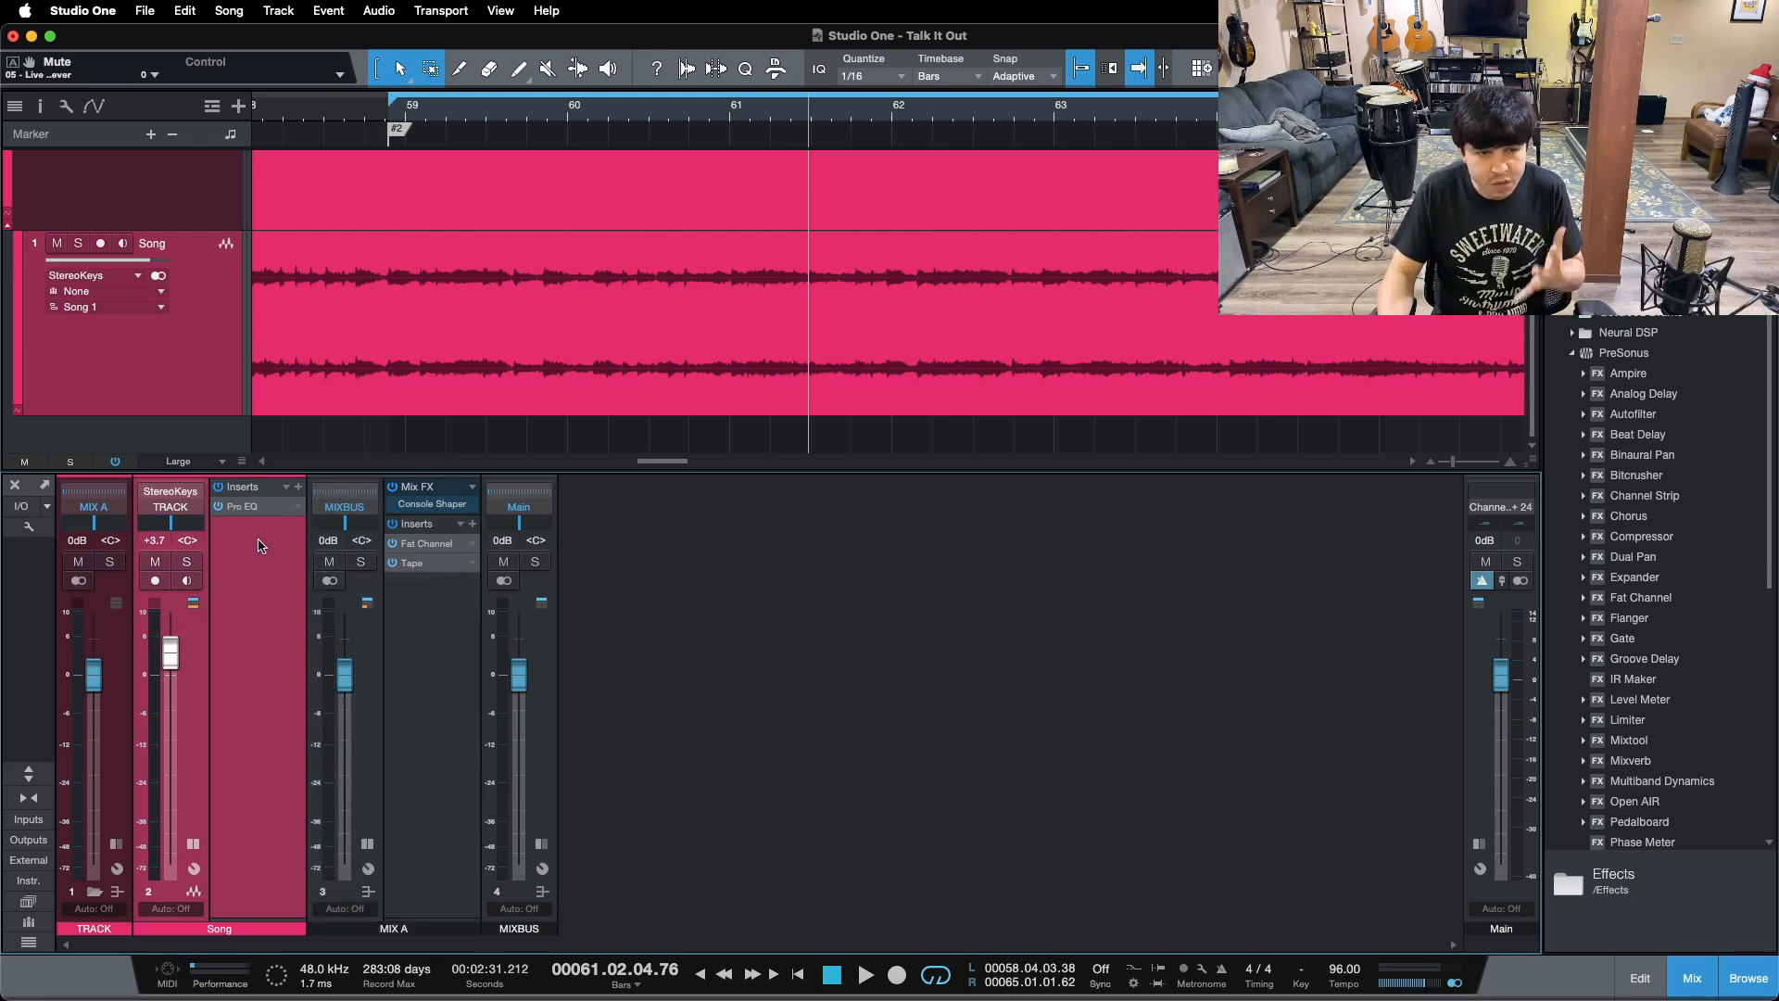
pyautogui.click(247, 509)
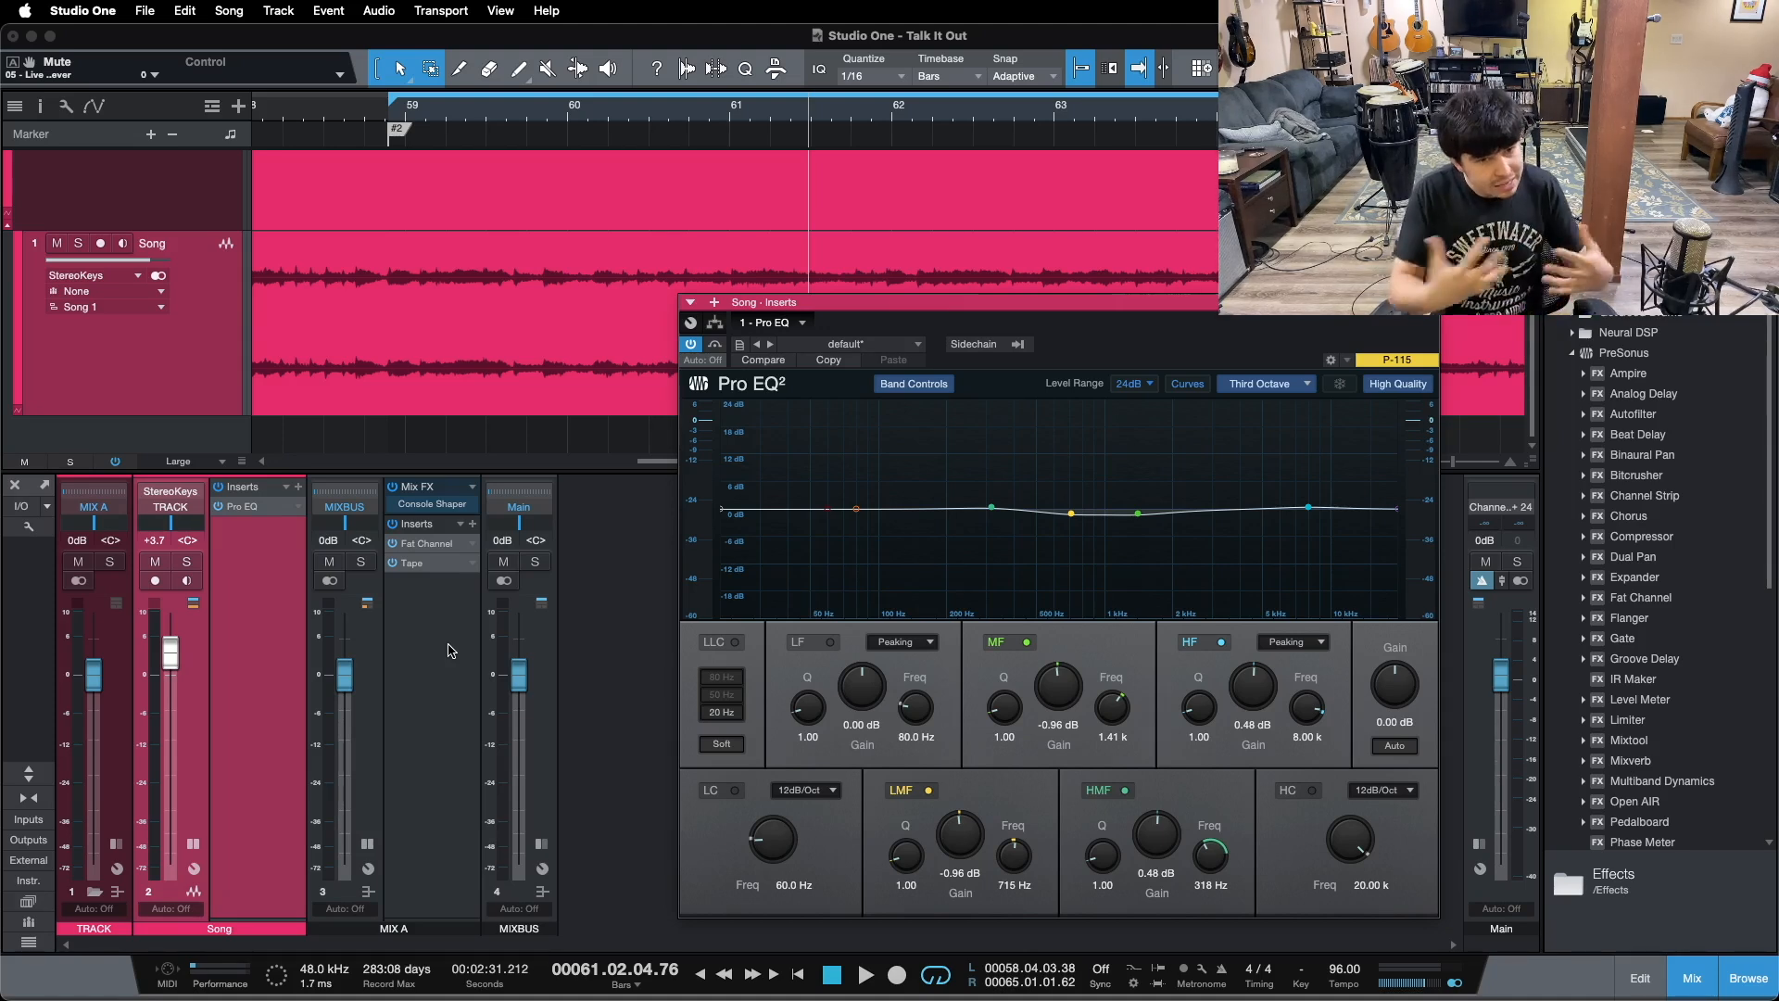
pyautogui.click(1432, 315)
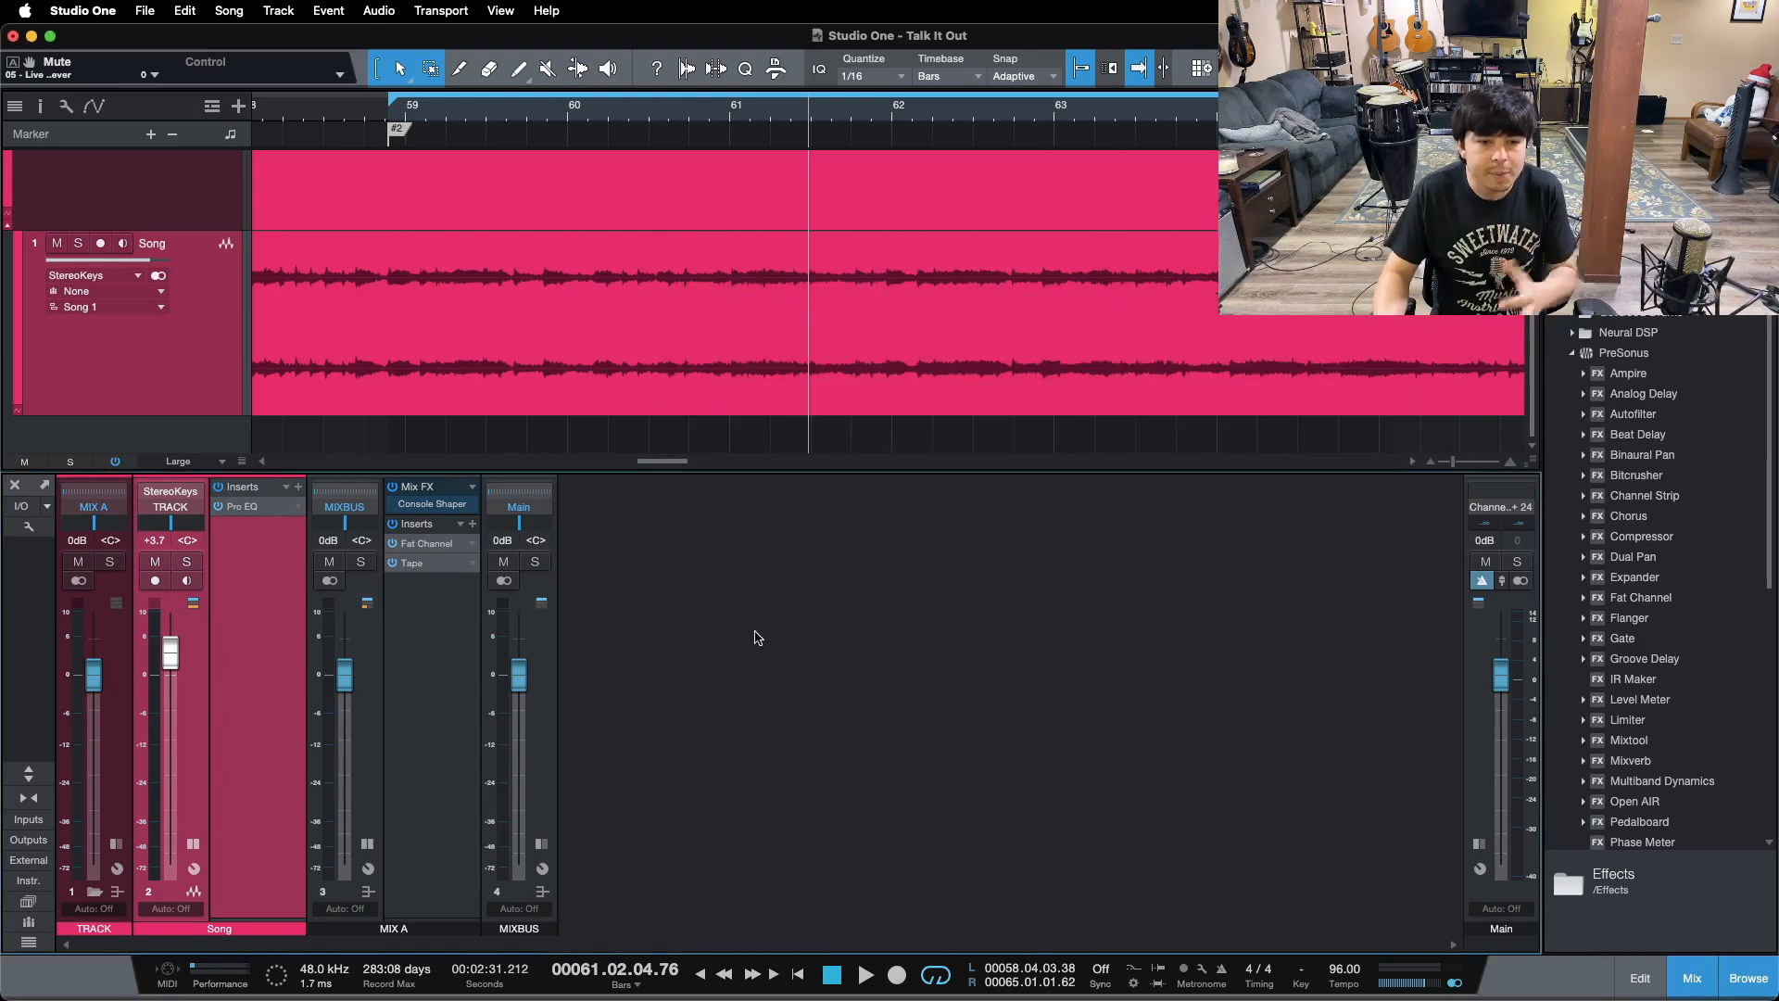
# Step: Deactivate all inserts on the Song and MIX A channels and return the playhead to the loop start
pyautogui.click(406, 629)
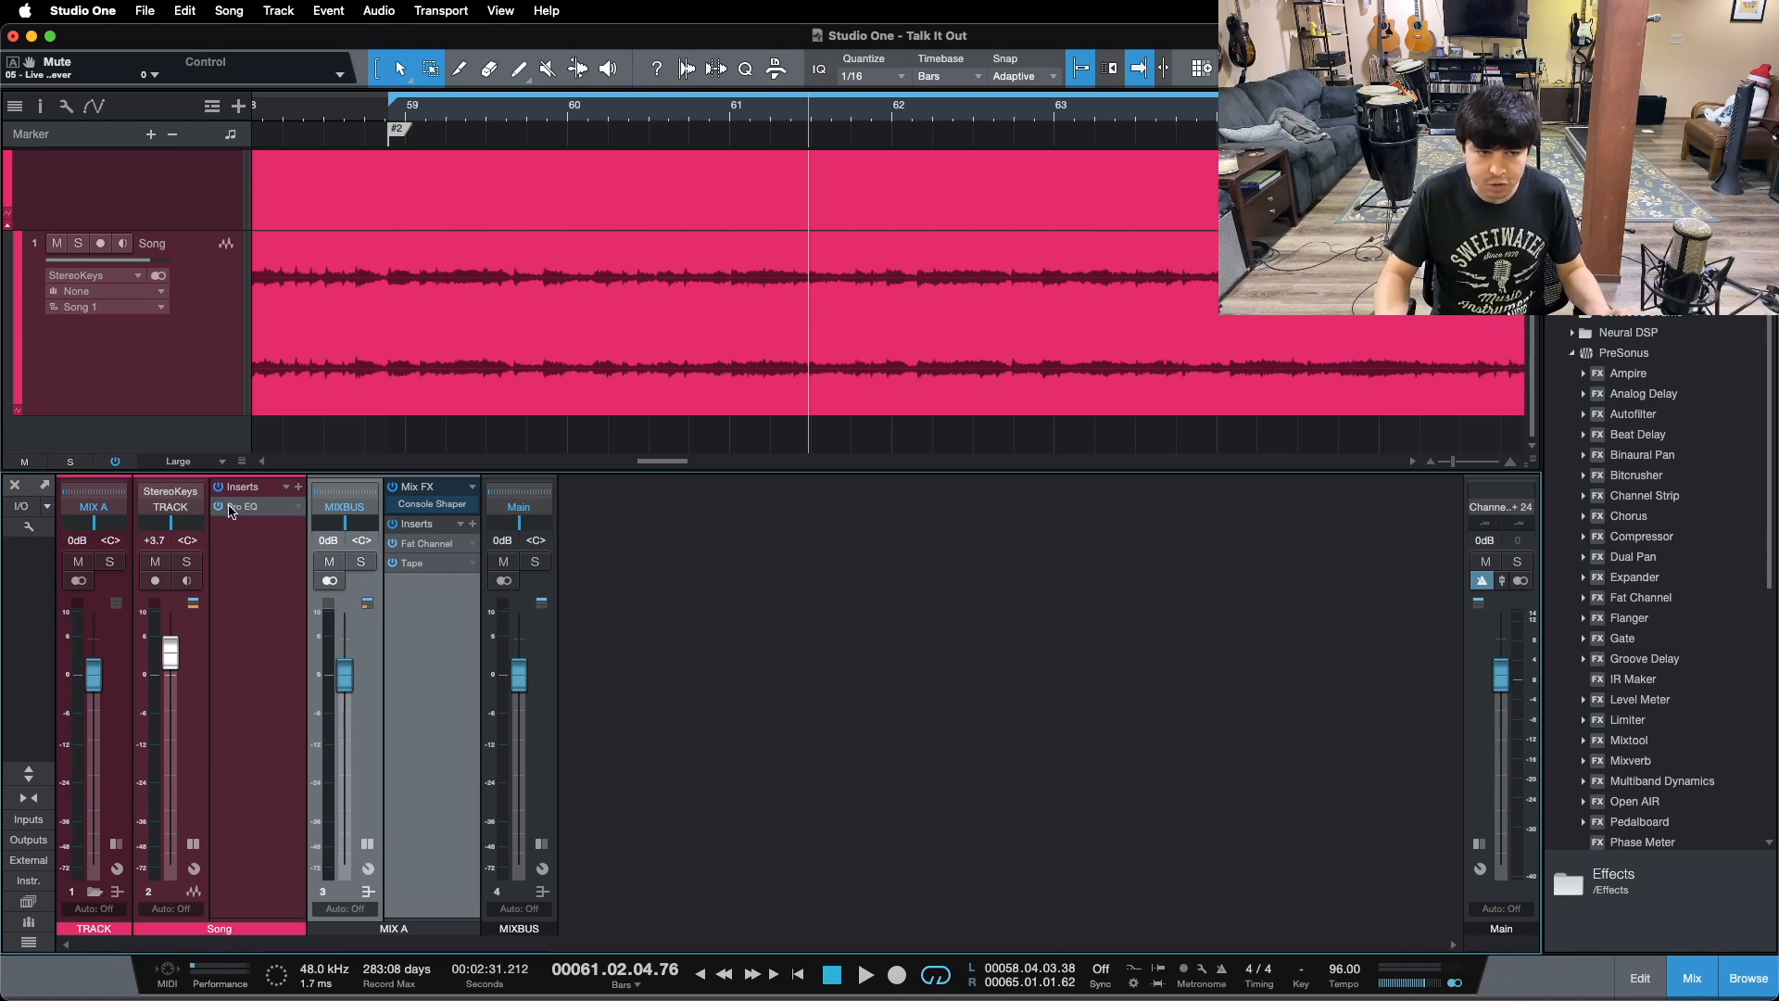
pyautogui.click(393, 525)
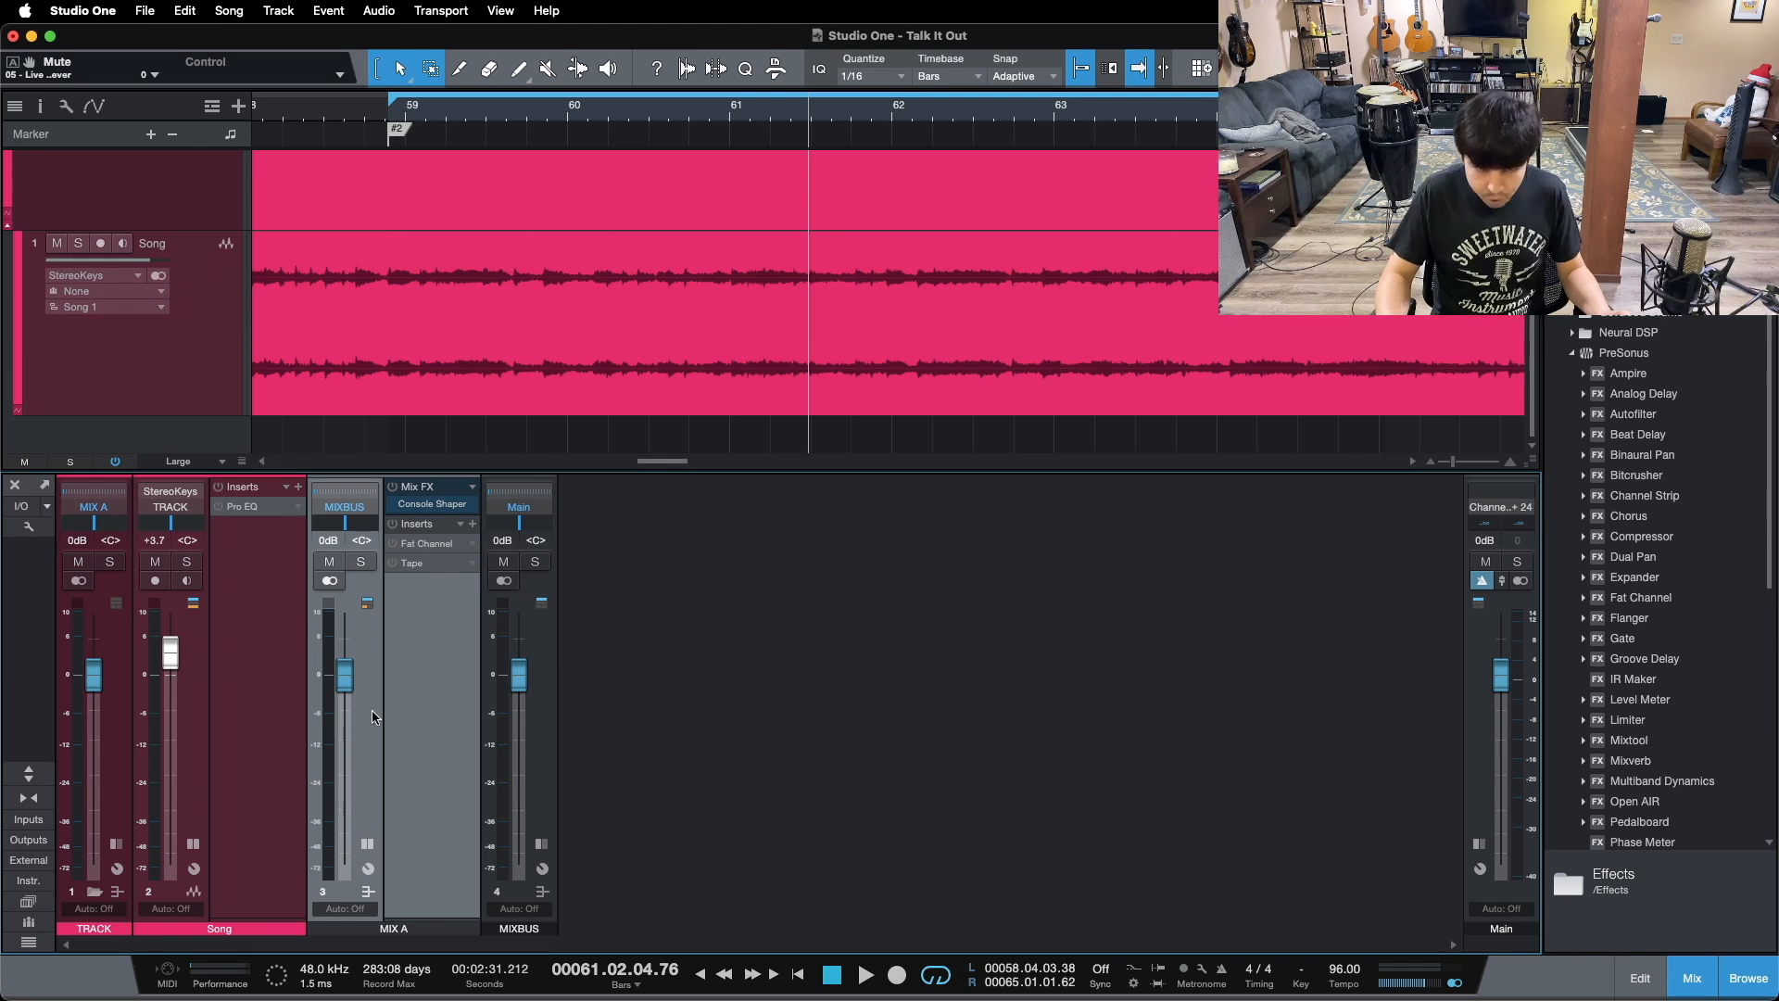
pyautogui.click(266, 575)
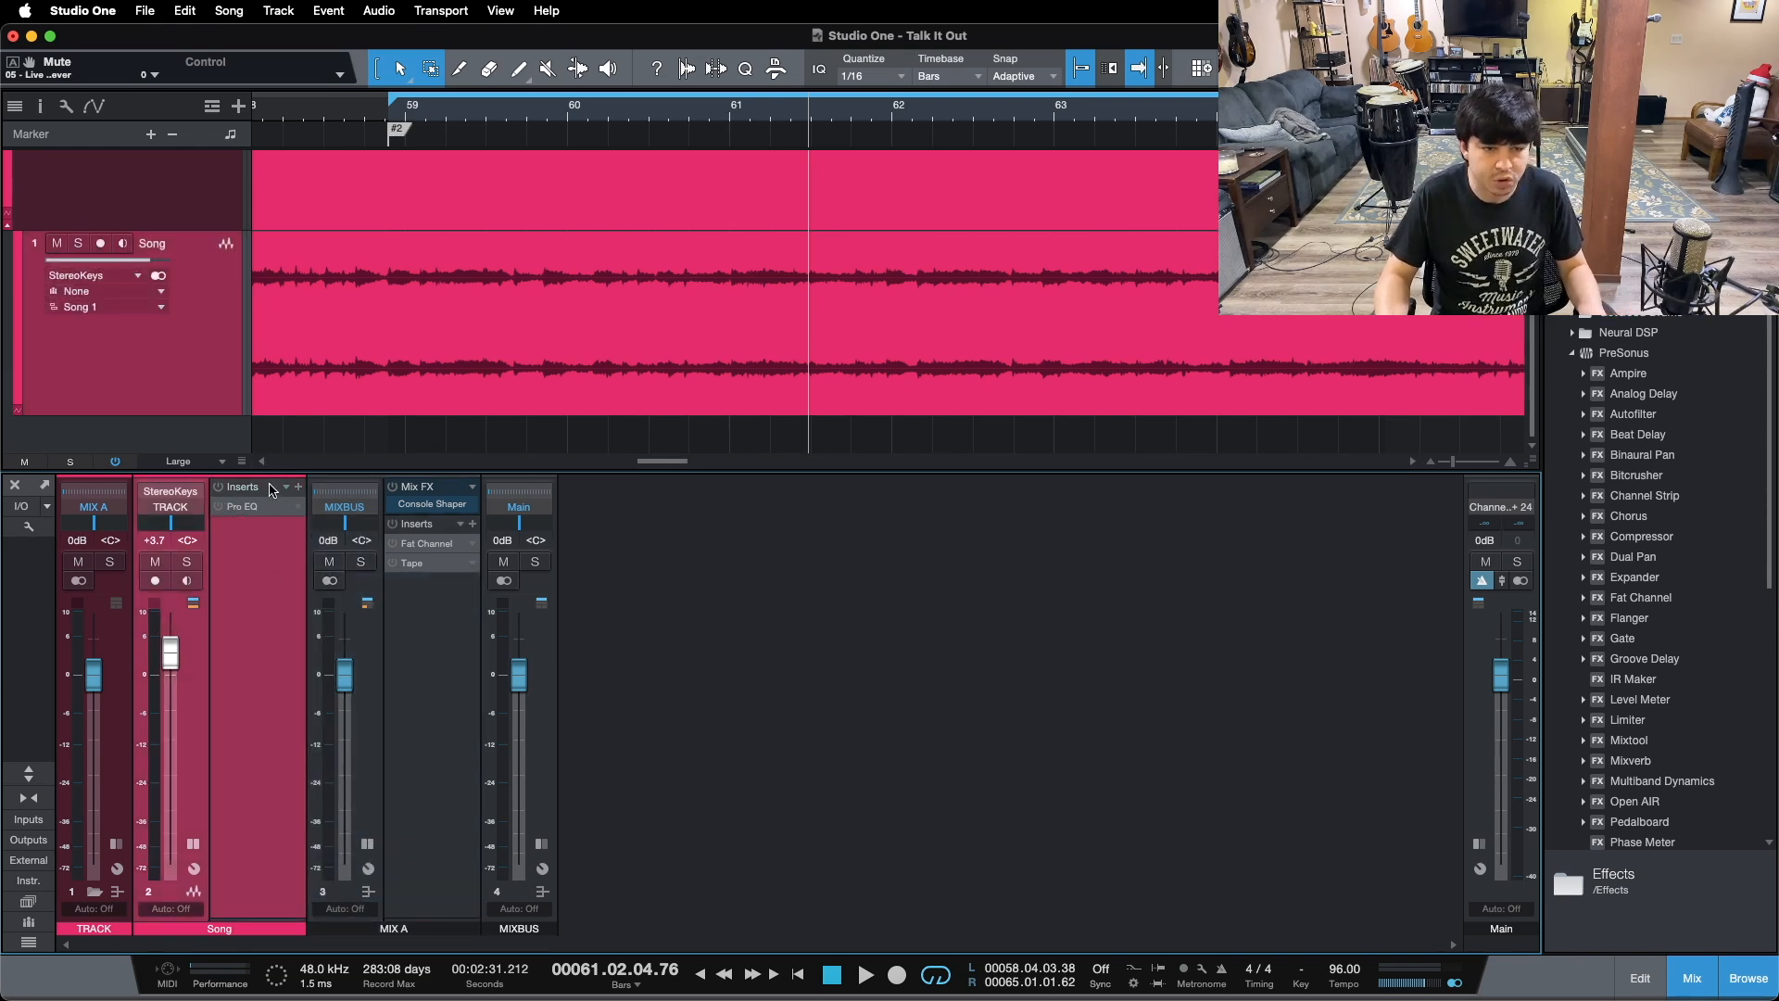
pyautogui.click(426, 619)
pyautogui.press('KP_1')
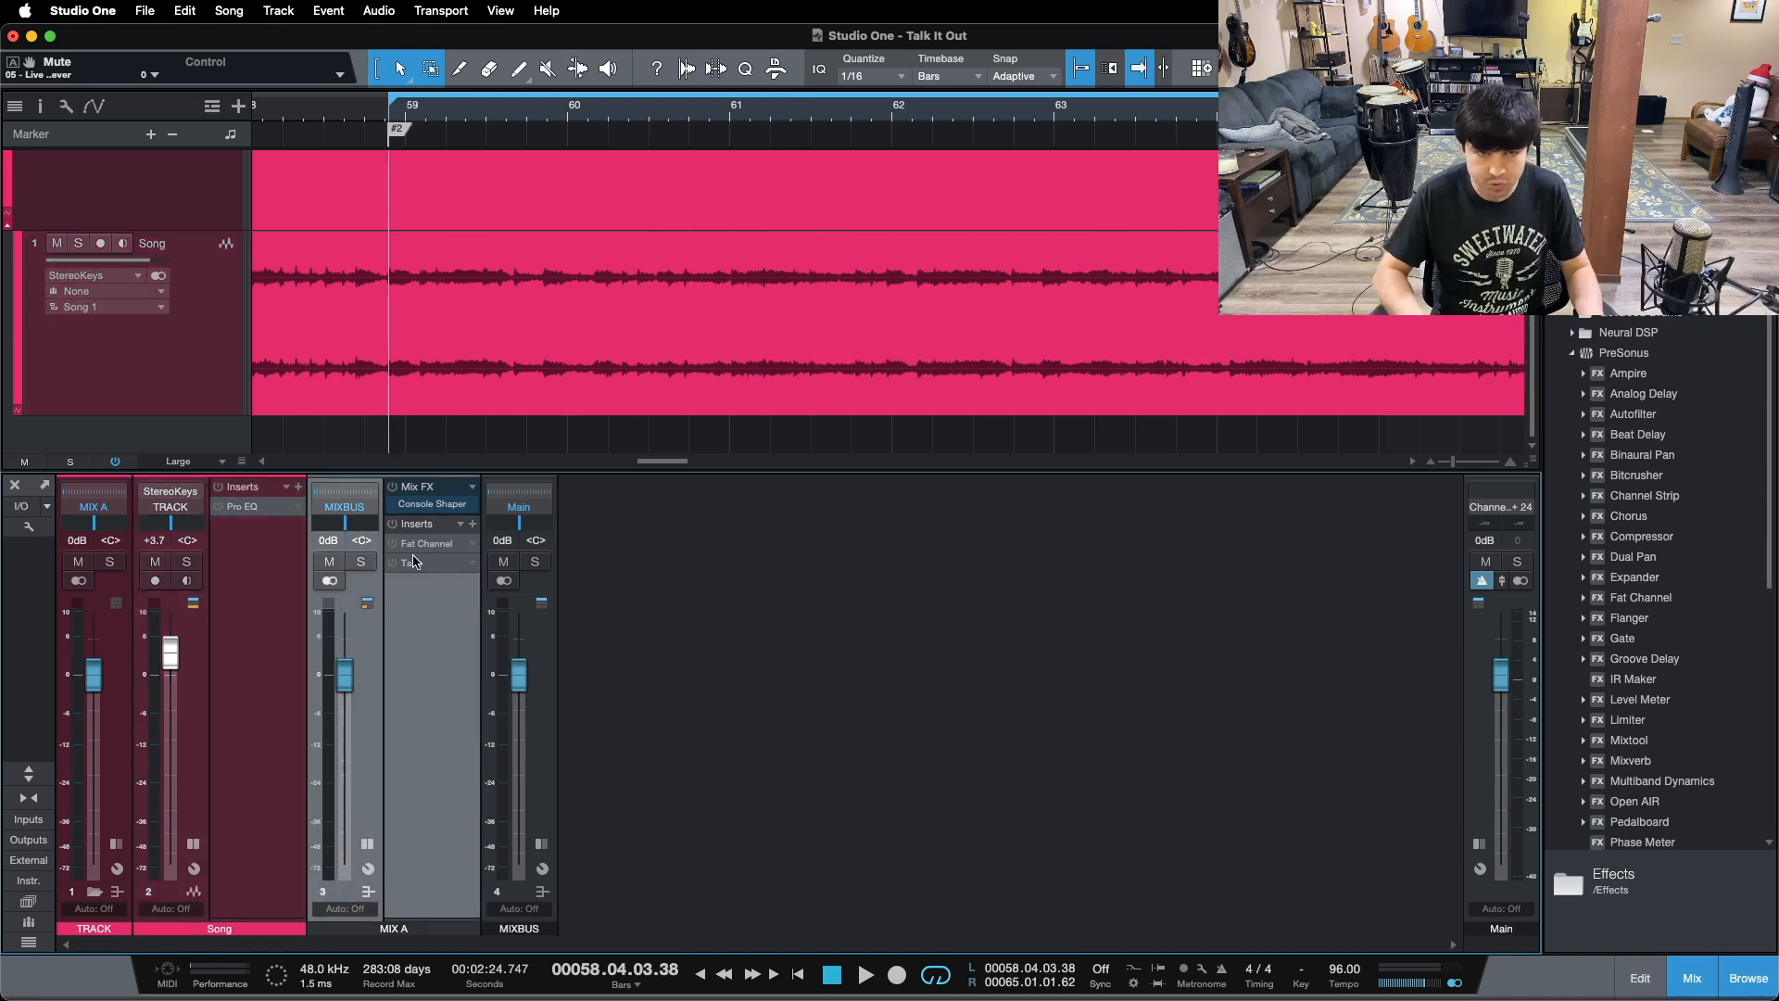
# Step: Open MIX A's Console Shaper and toggle it during loop playback to compare the sound, leaving it active when playback stops
pyautogui.click(435, 504)
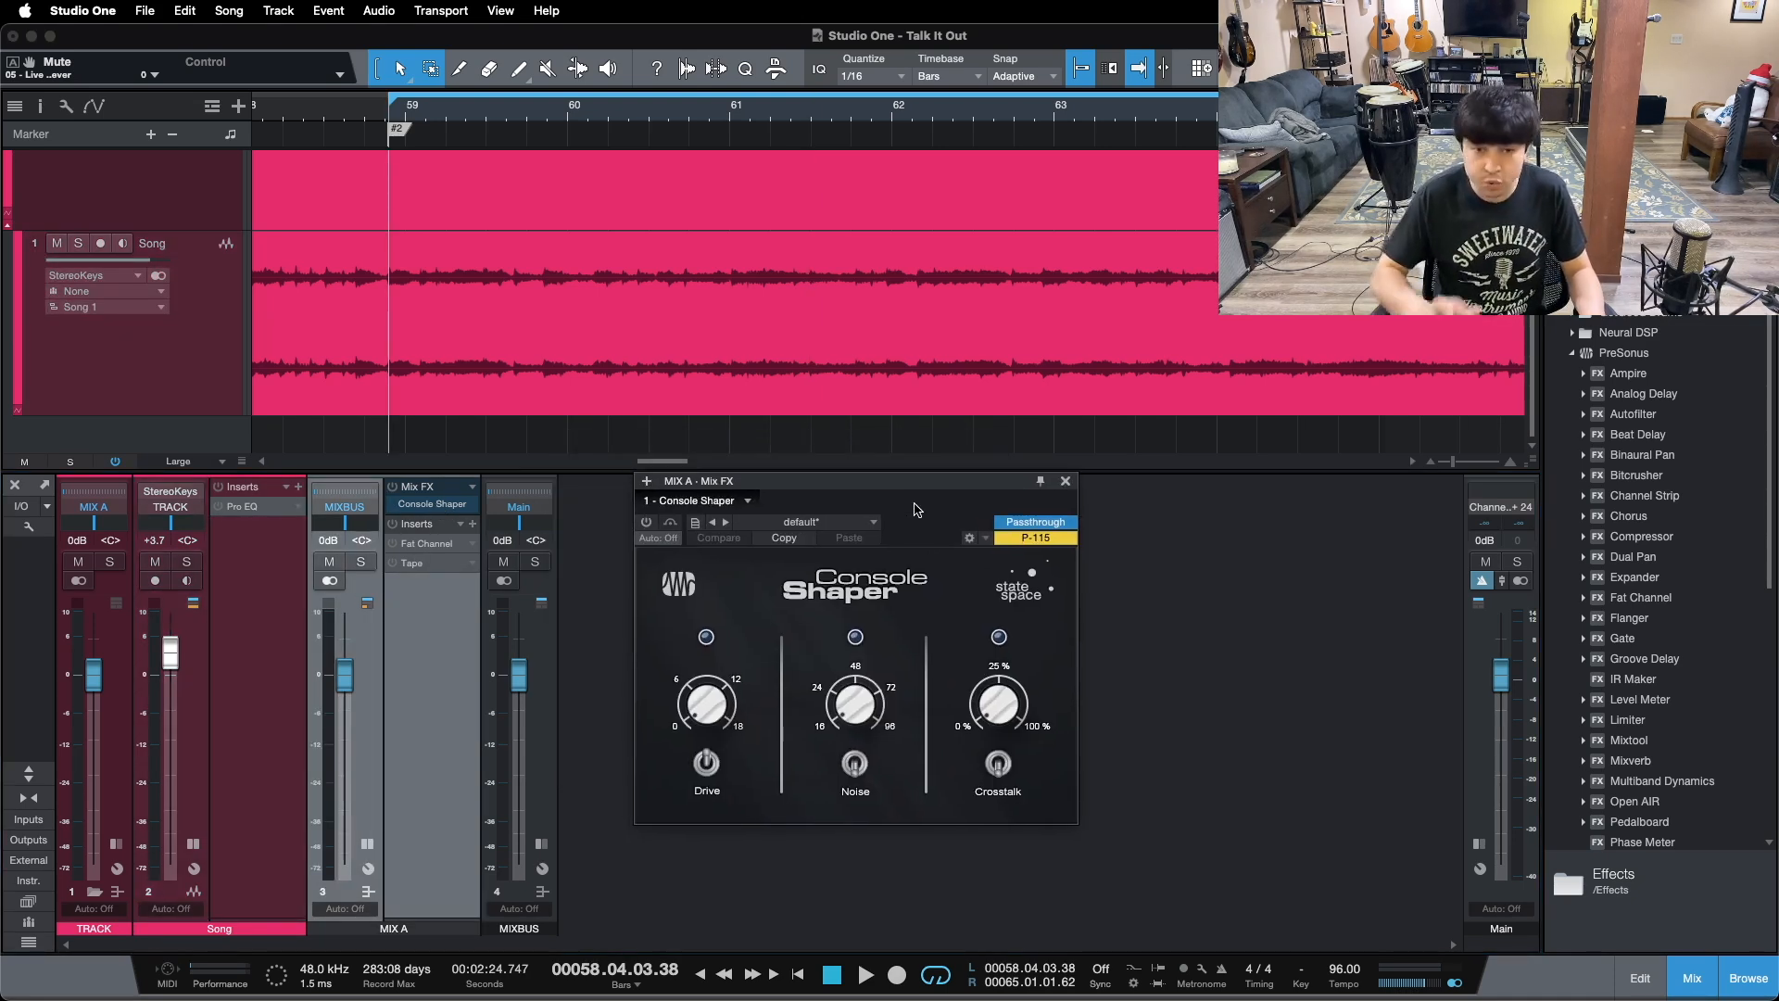
pyautogui.press('space')
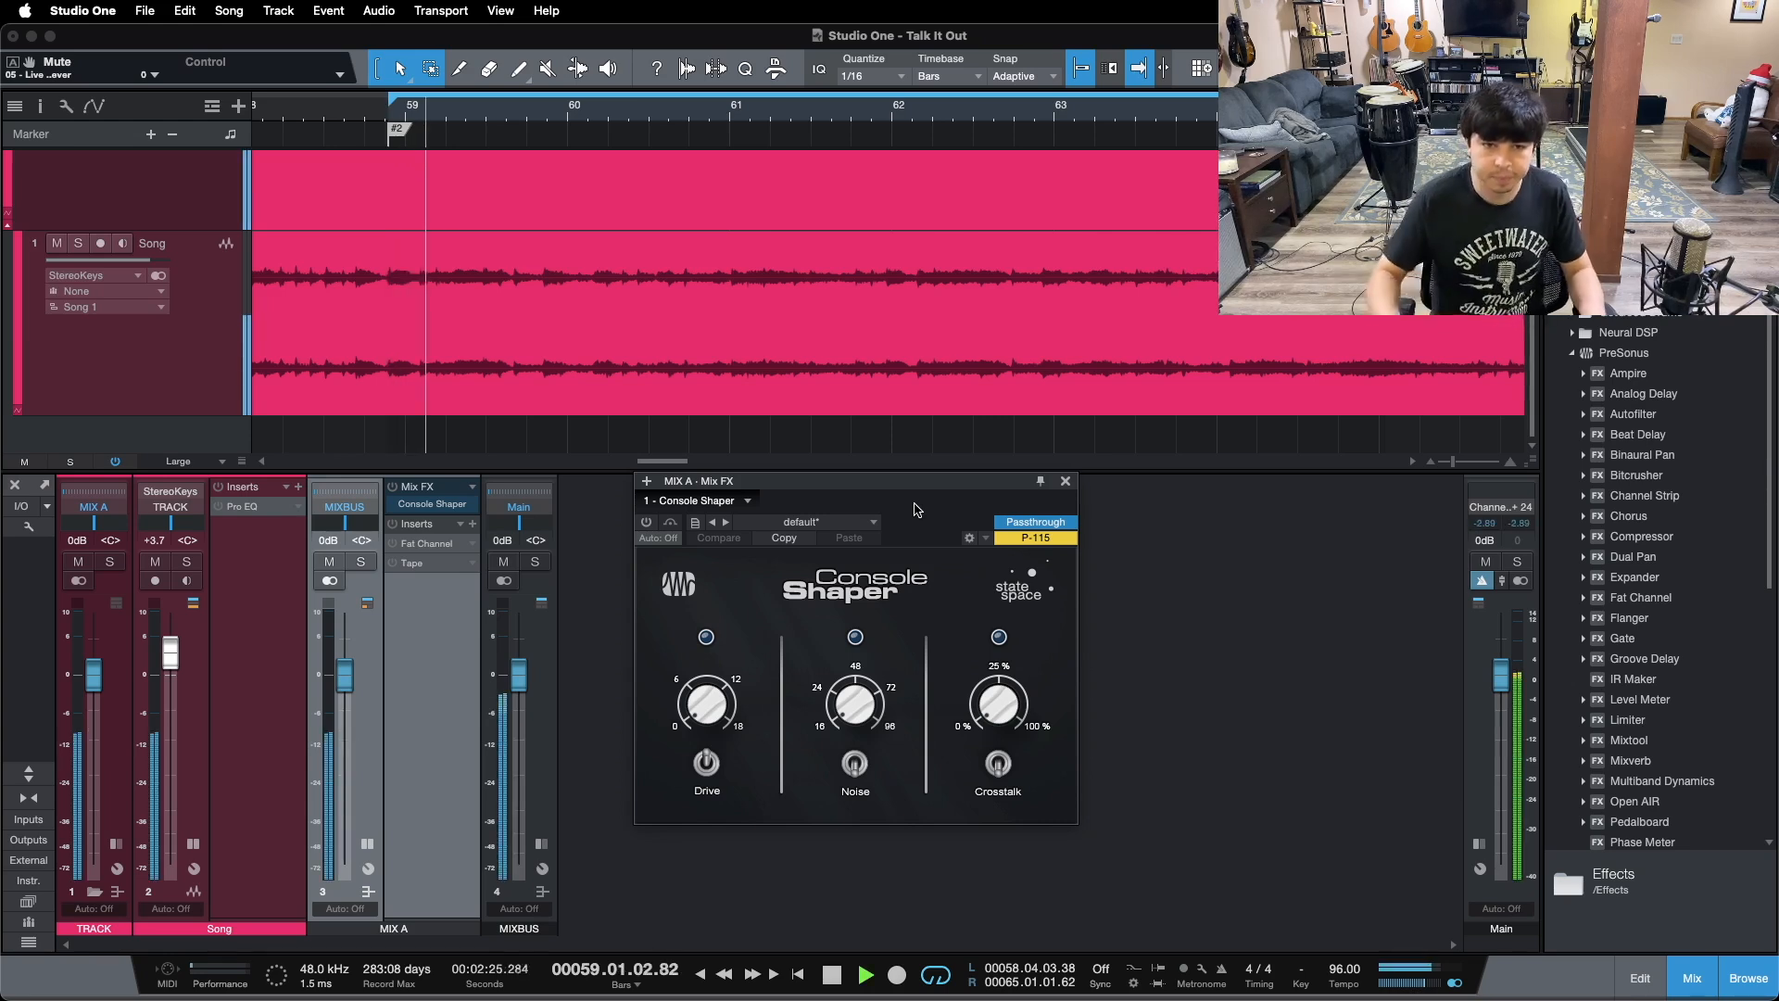
pyautogui.click(646, 522)
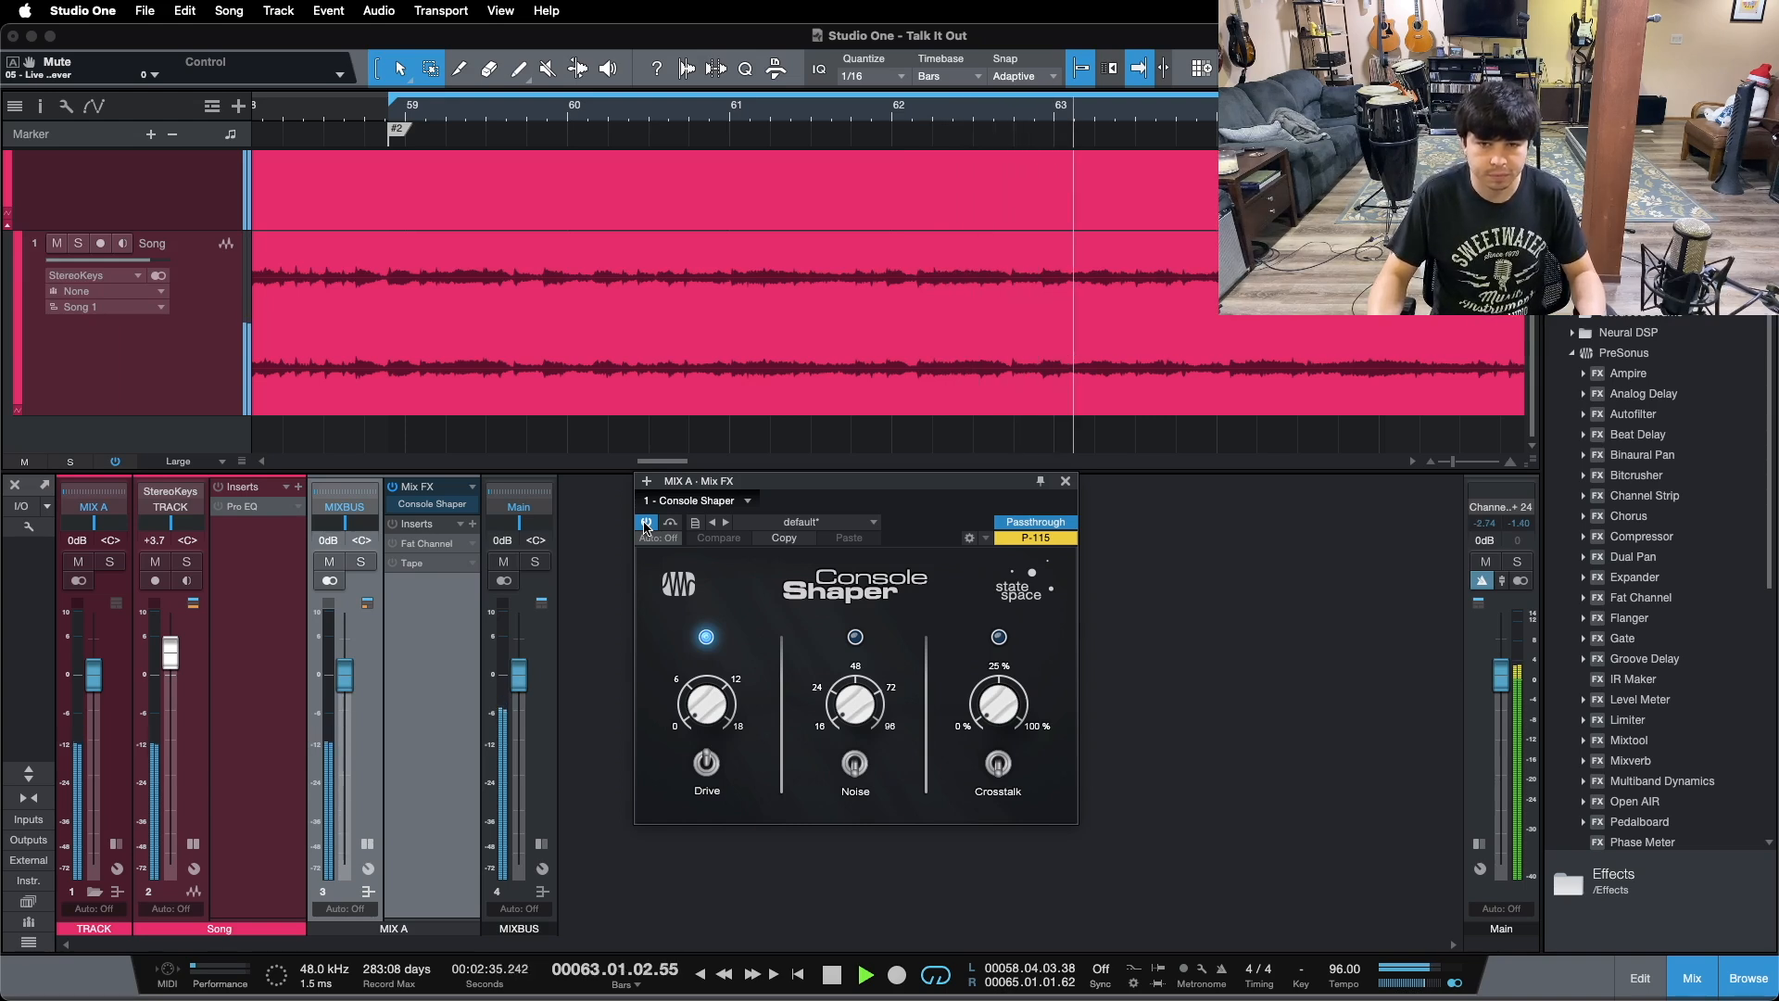
pyautogui.click(646, 525)
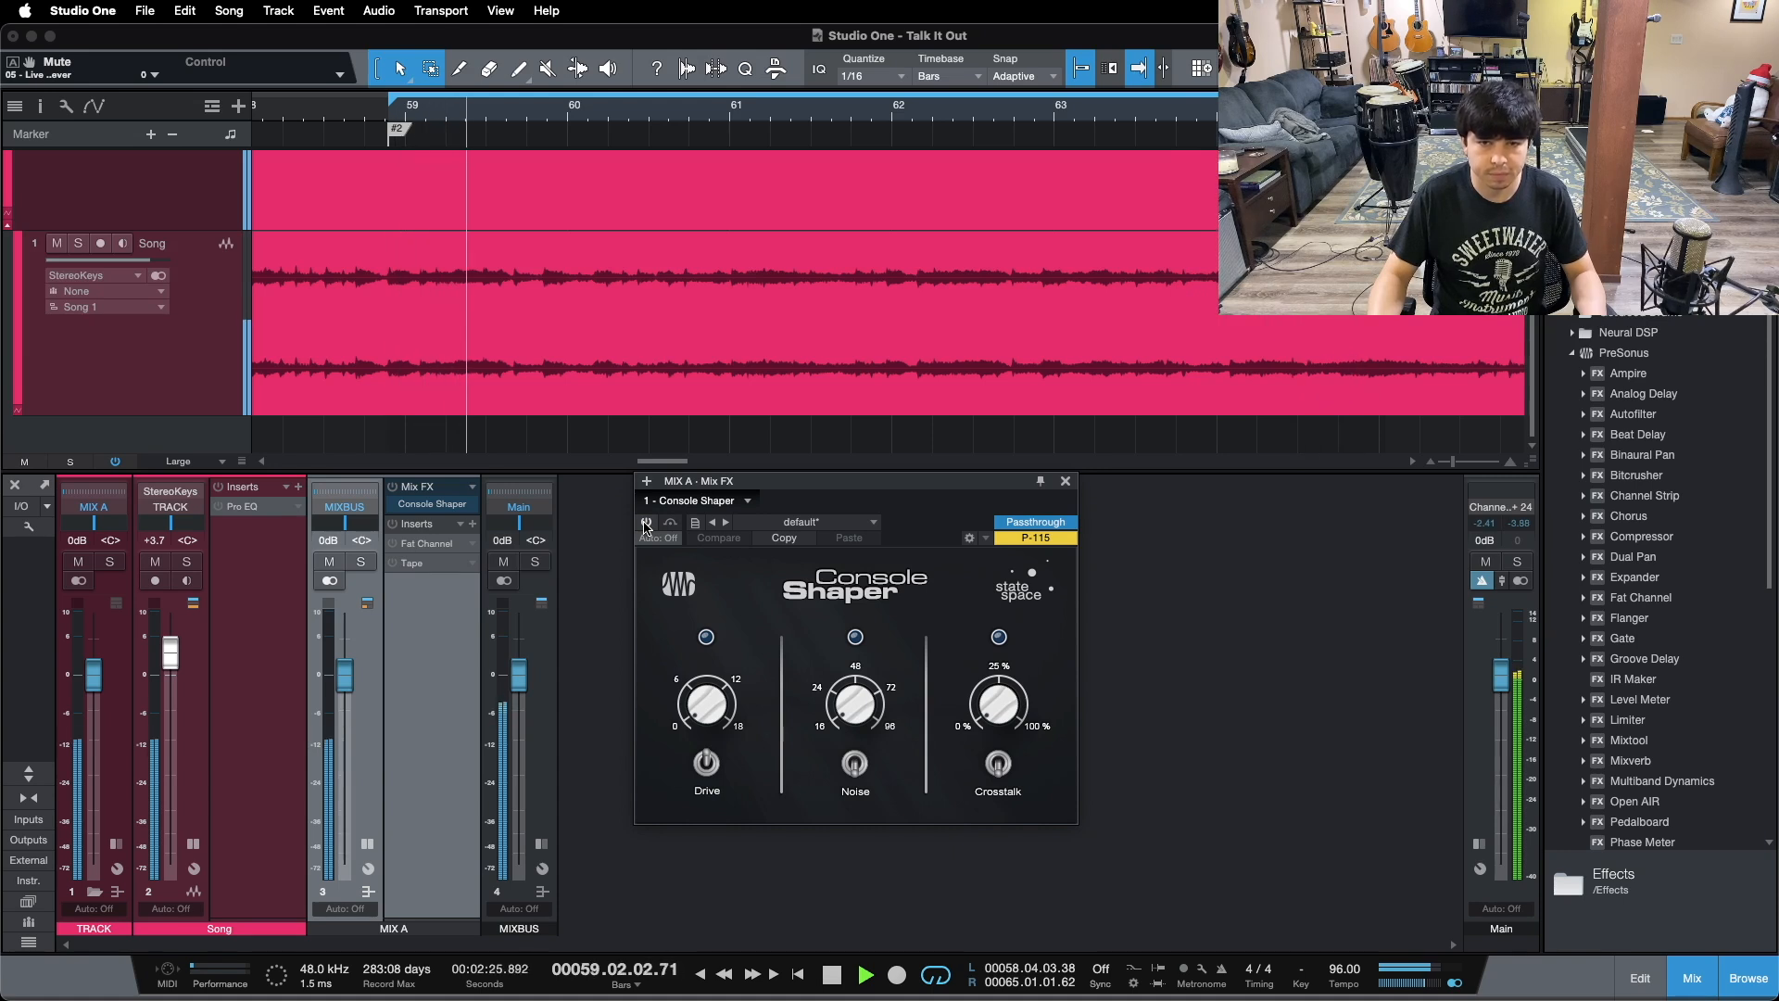
pyautogui.click(646, 525)
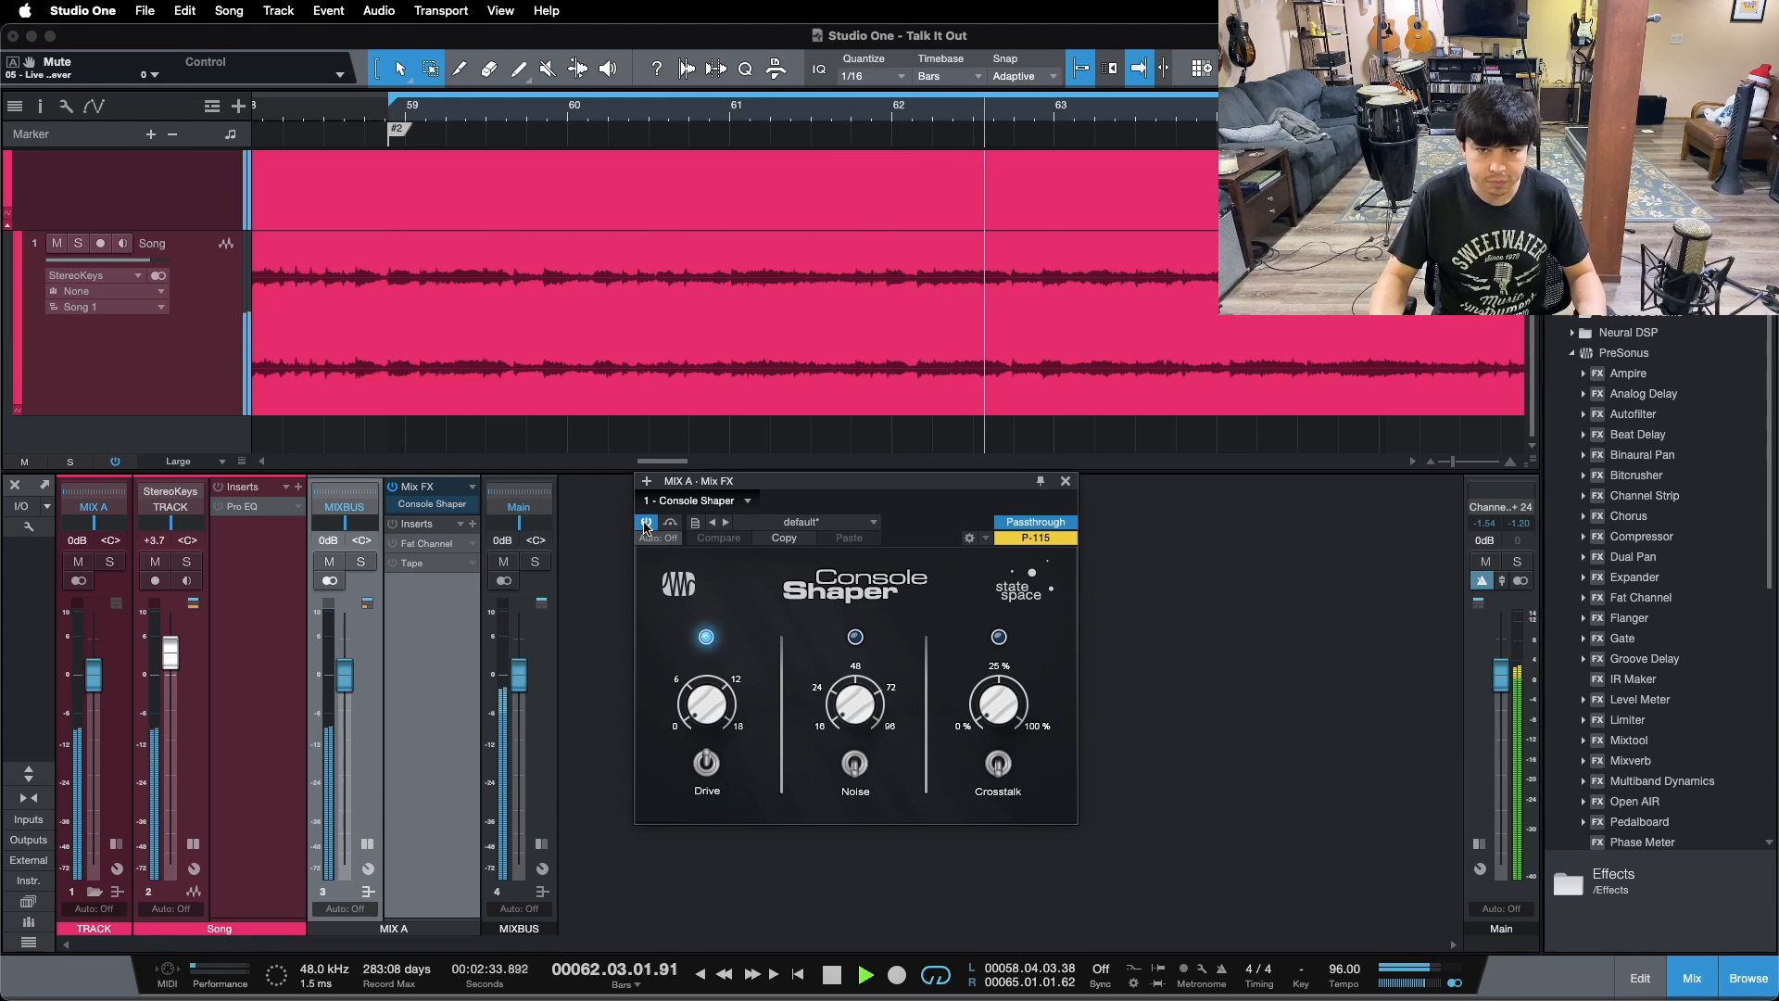
pyautogui.click(646, 523)
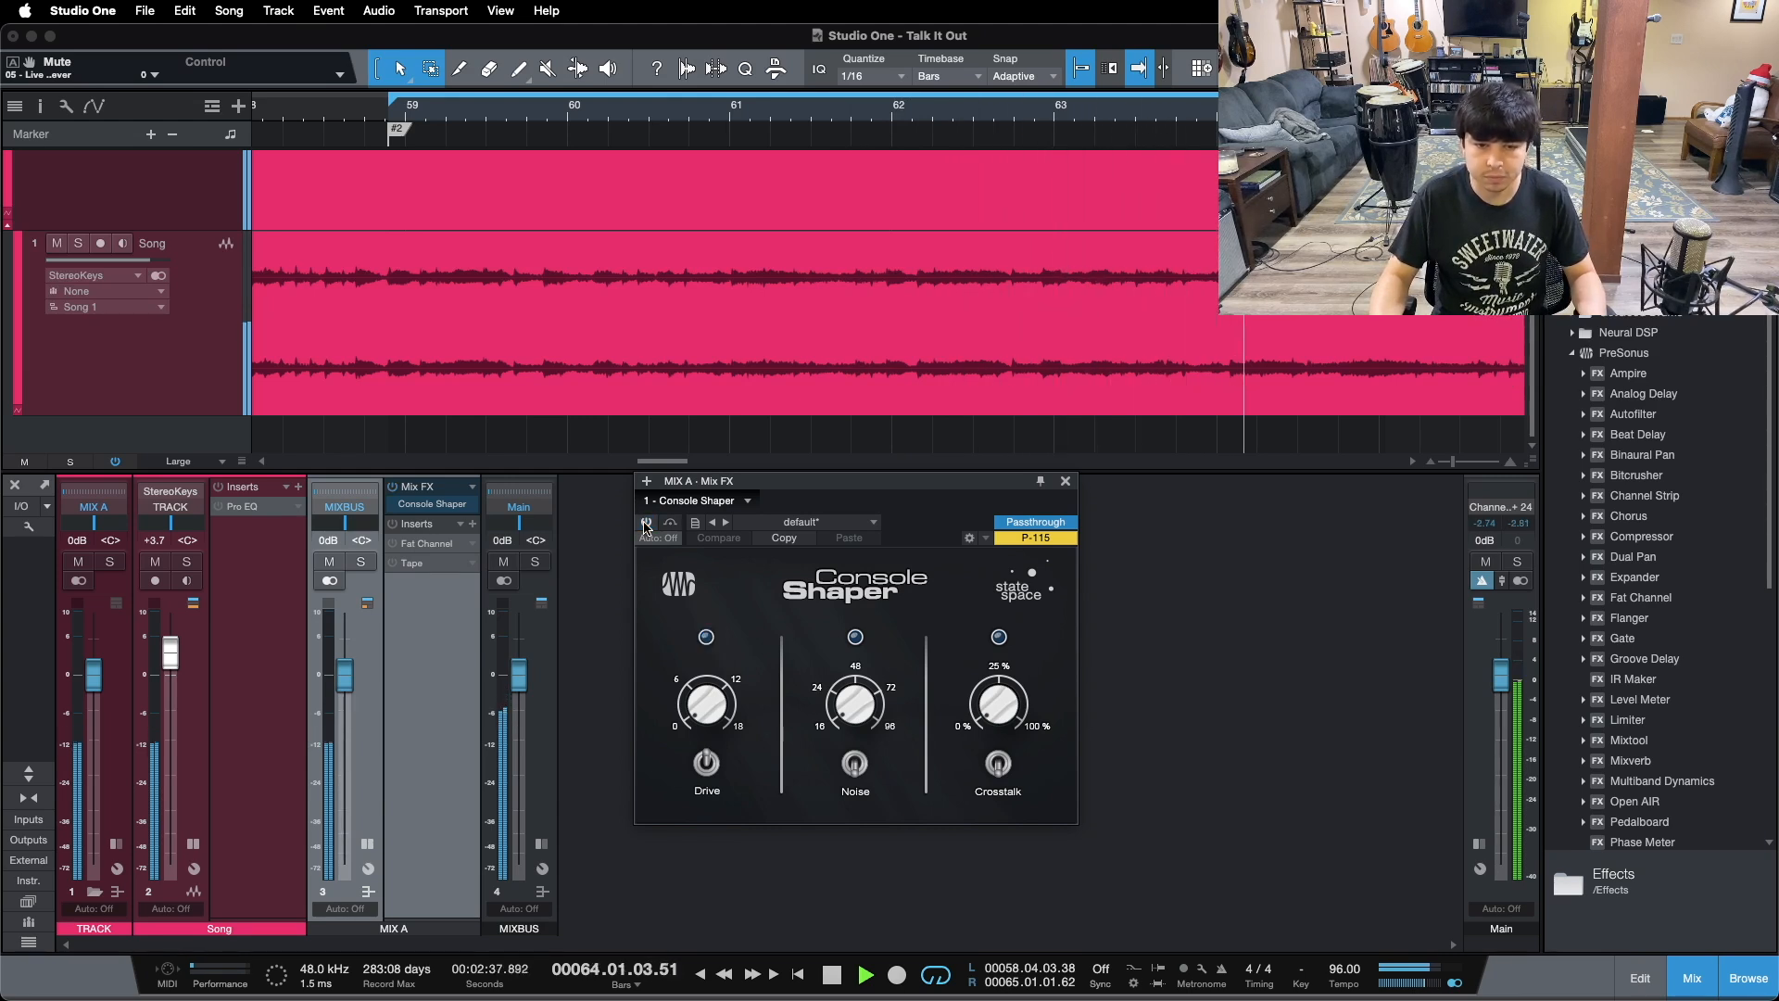
pyautogui.click(646, 524)
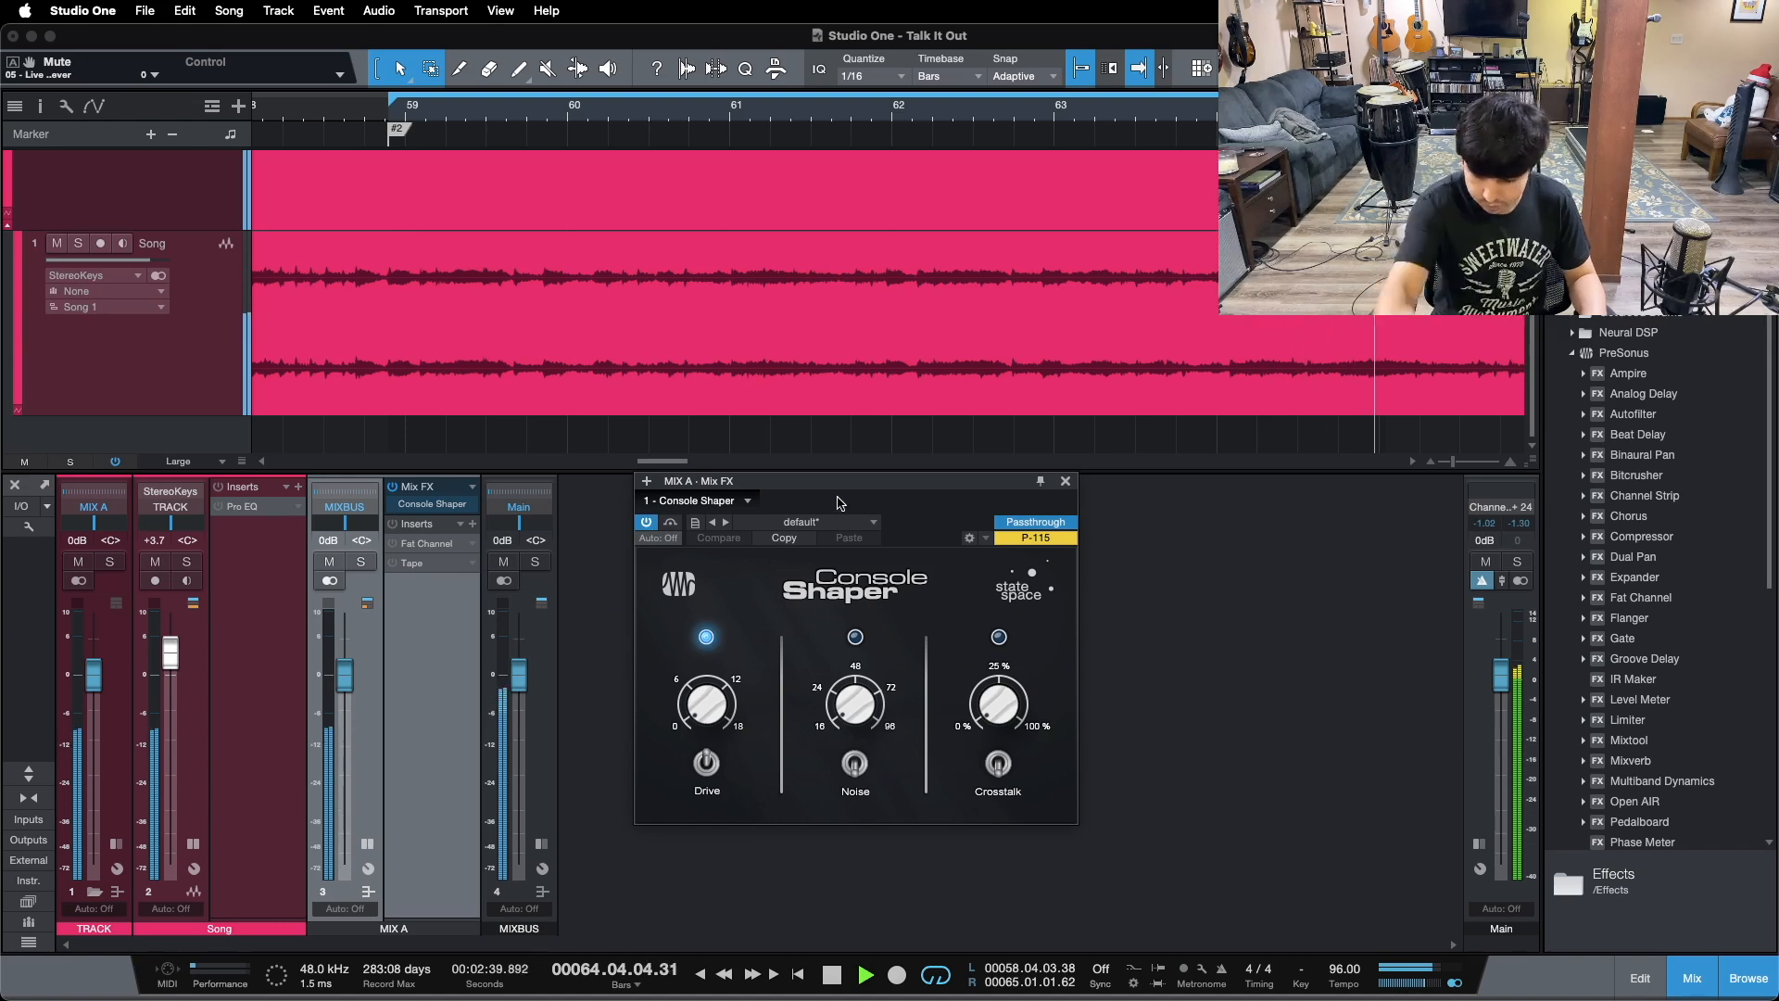
pyautogui.press('space')
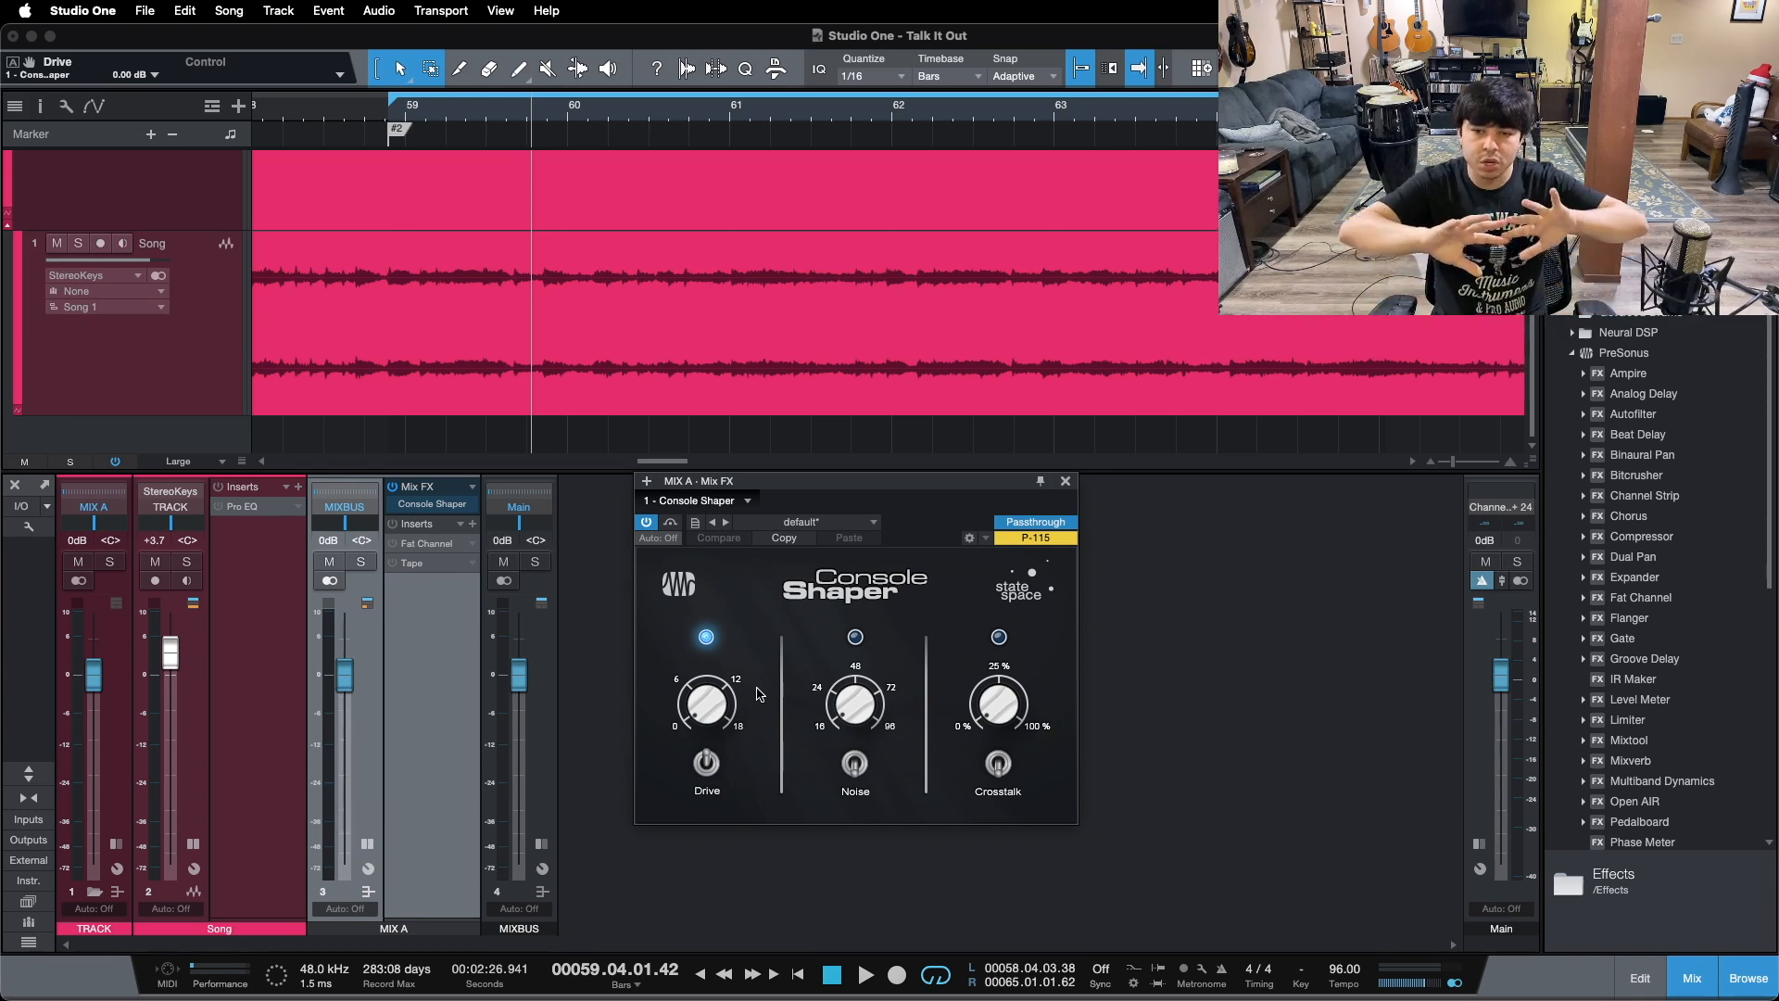
# Step: Replay the loop starting with Console Shaper bypassed, repeat the bypassed and active comparison, and stop playback
pyautogui.press('space')
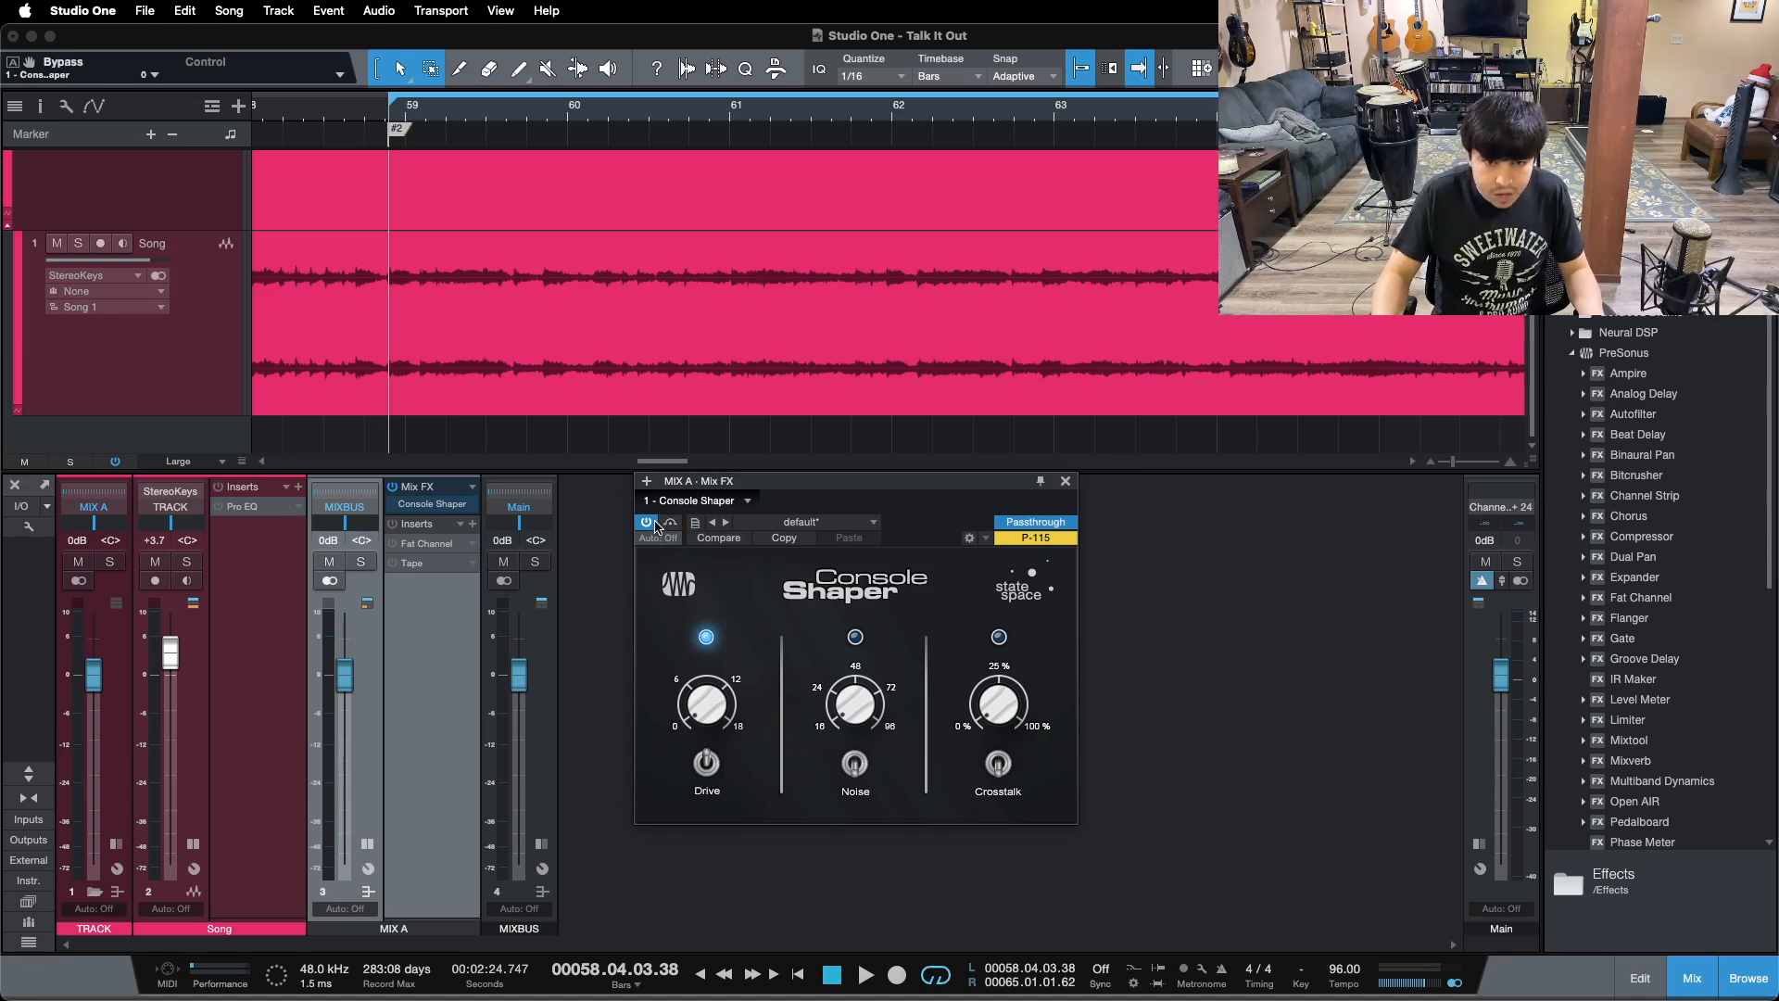
pyautogui.click(648, 522)
pyautogui.press('space')
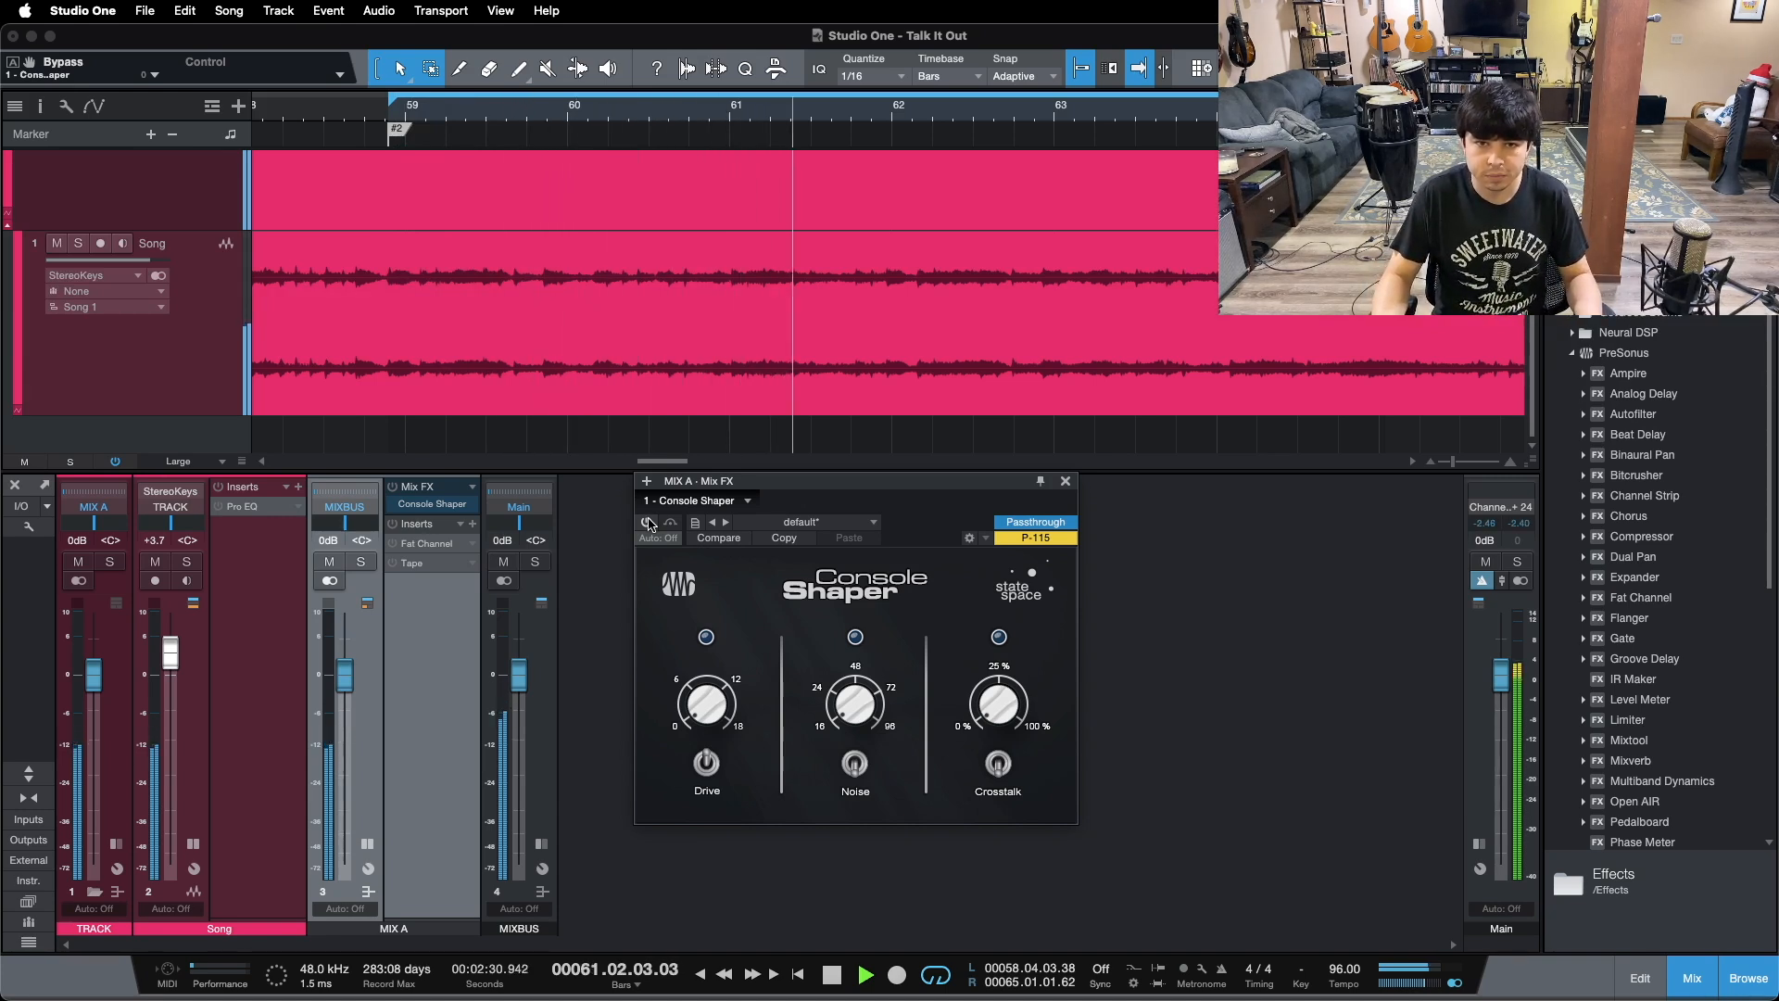
pyautogui.click(649, 523)
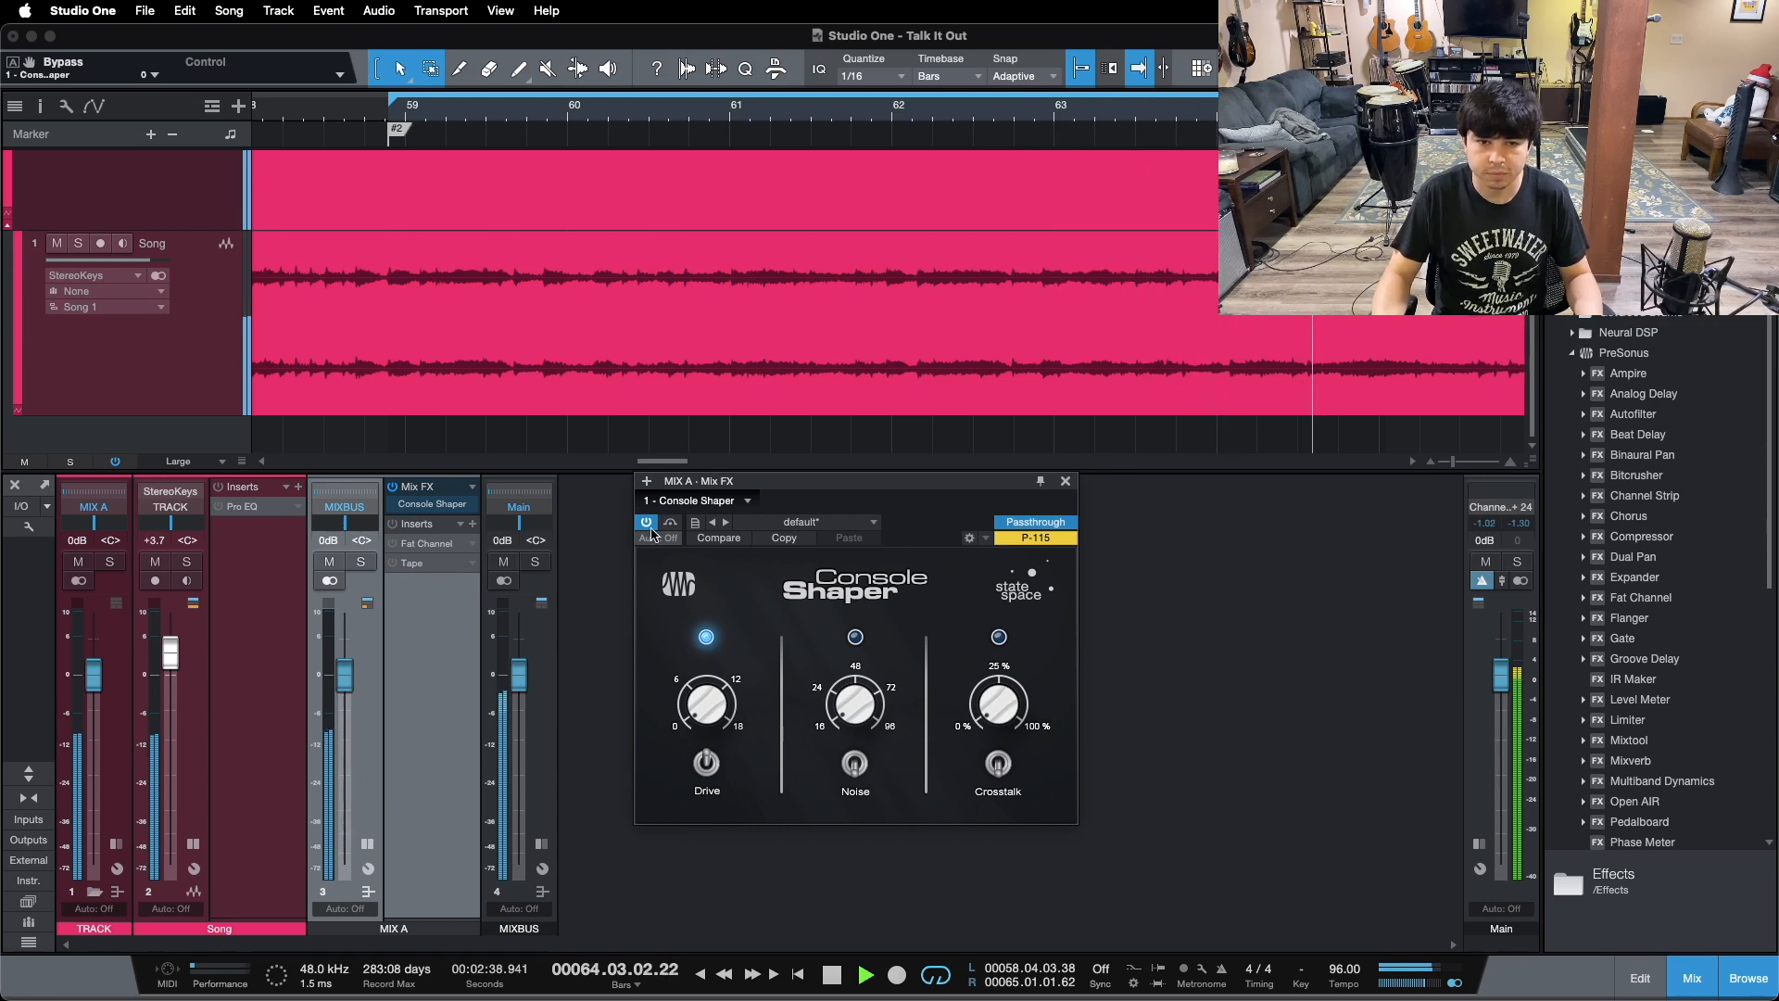
pyautogui.click(647, 523)
pyautogui.click(647, 524)
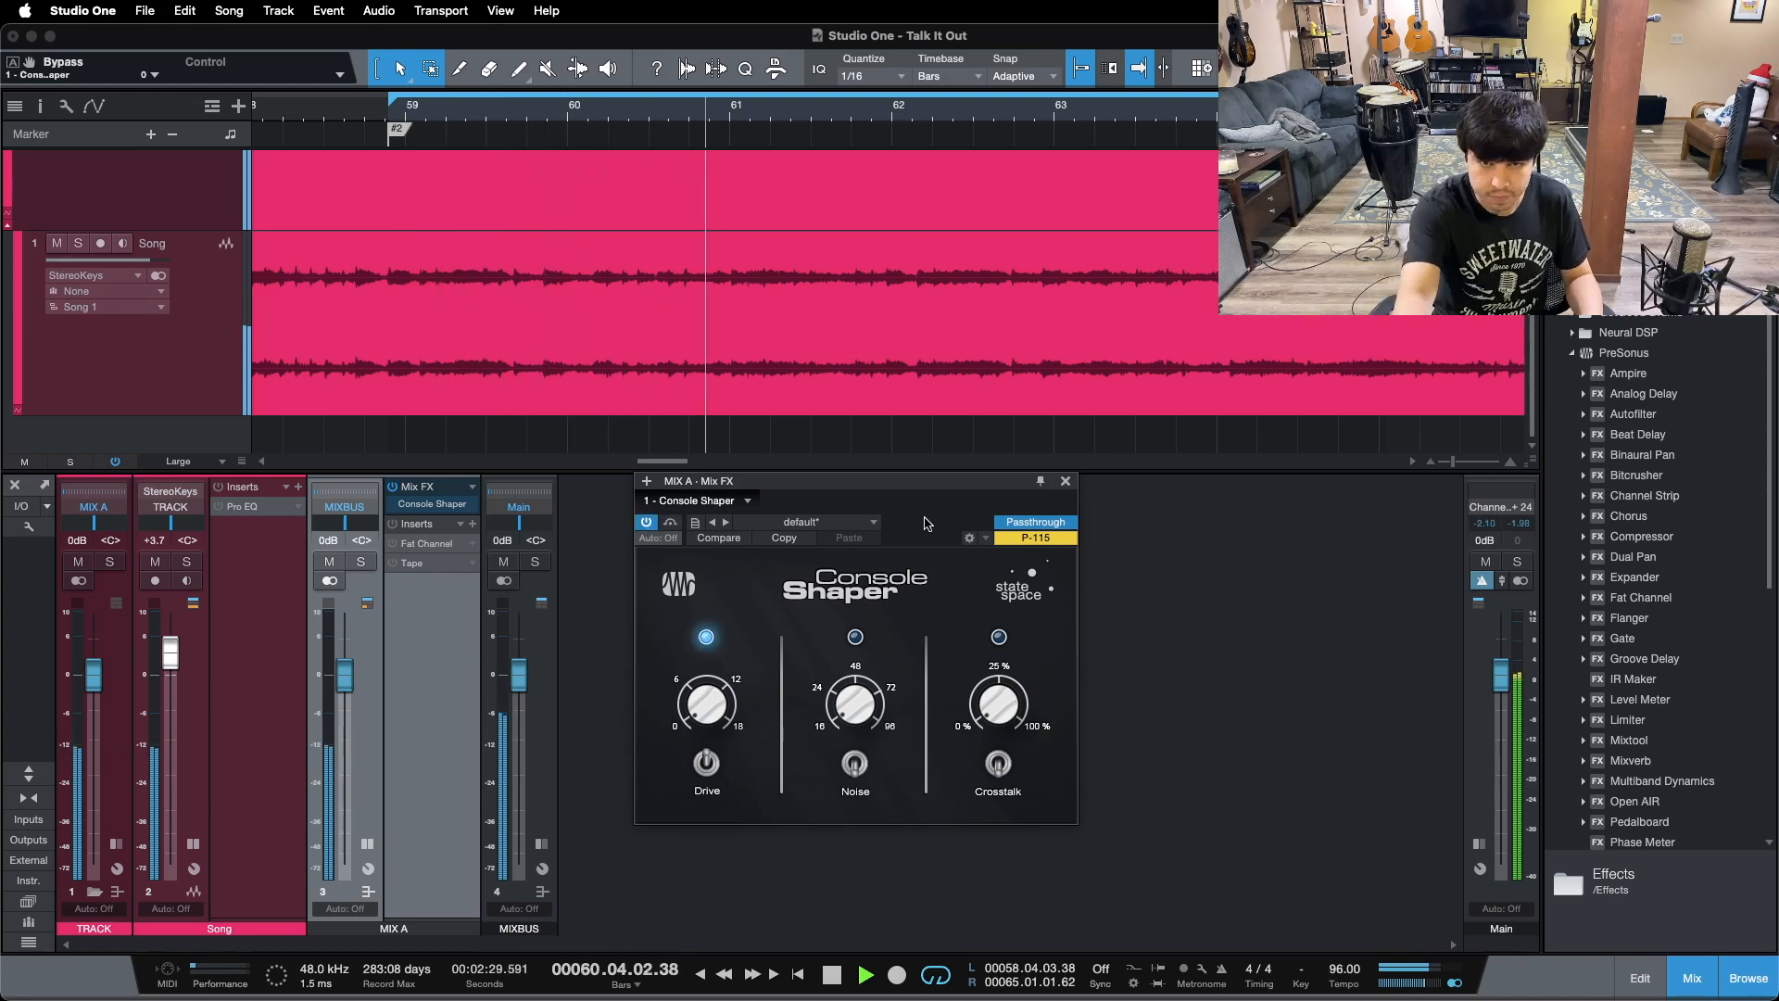
pyautogui.press('space')
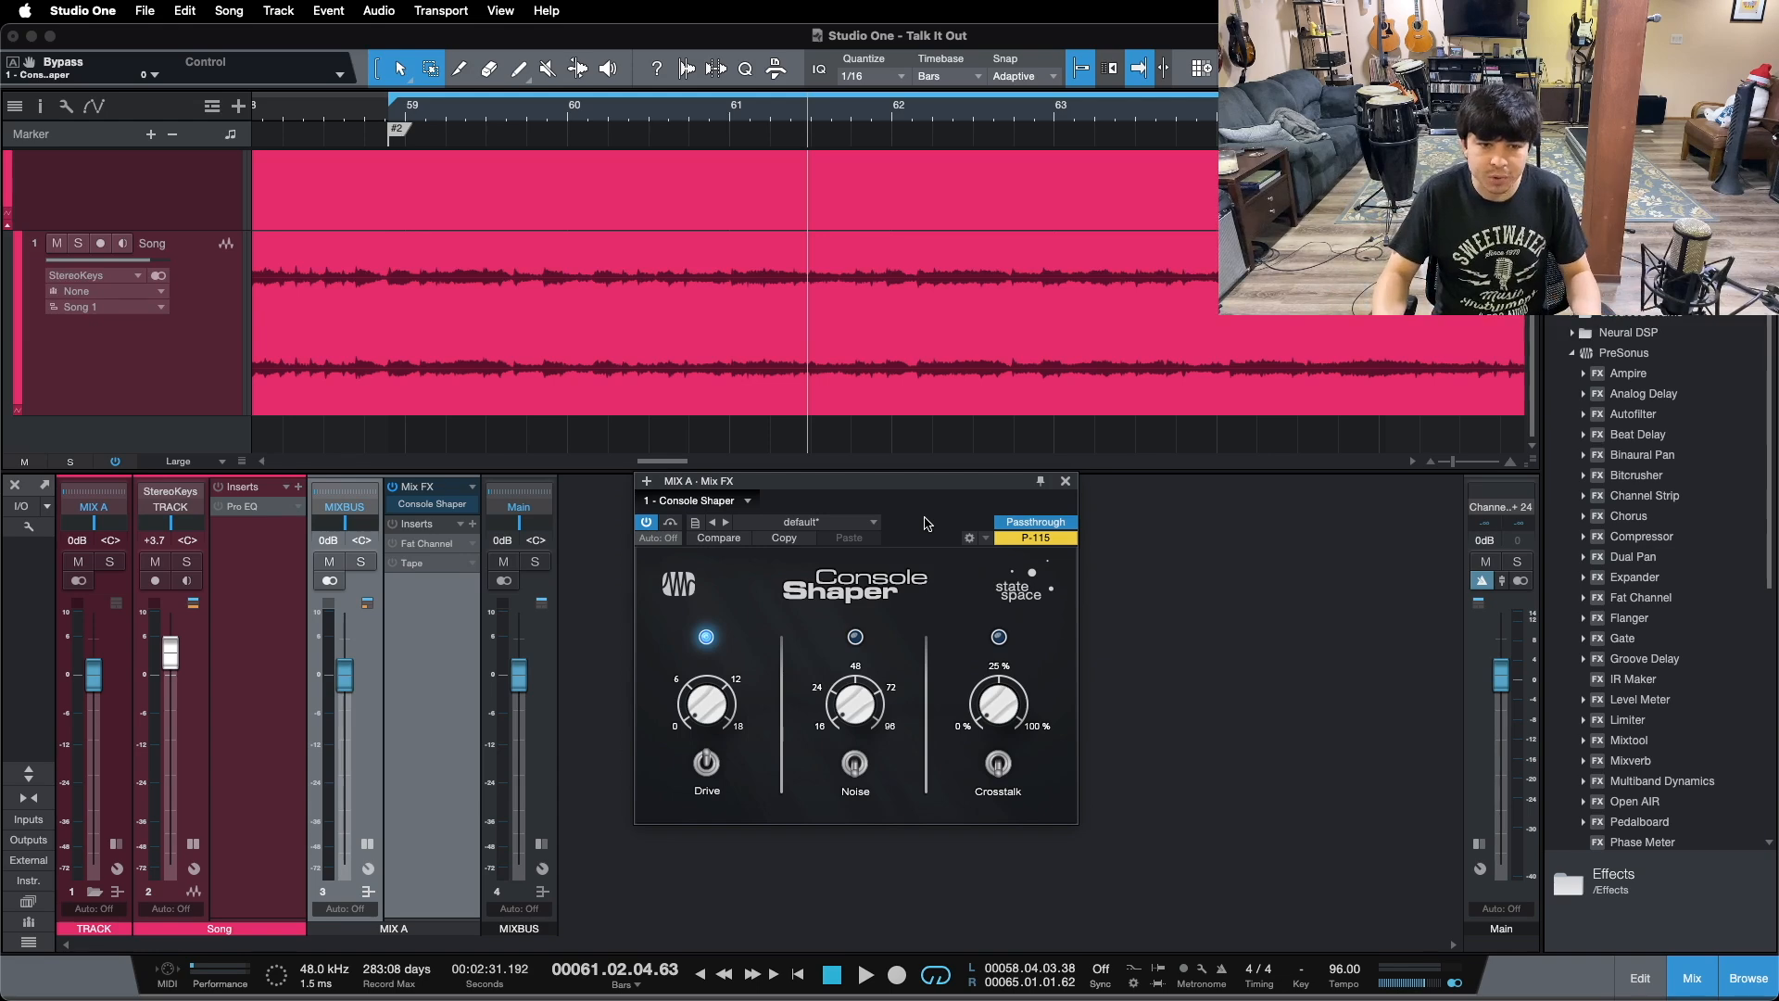
# Step: Activate MIX A's Fat Channel insert and open it on its Compressor section
pyautogui.click(393, 543)
pyautogui.click(424, 543)
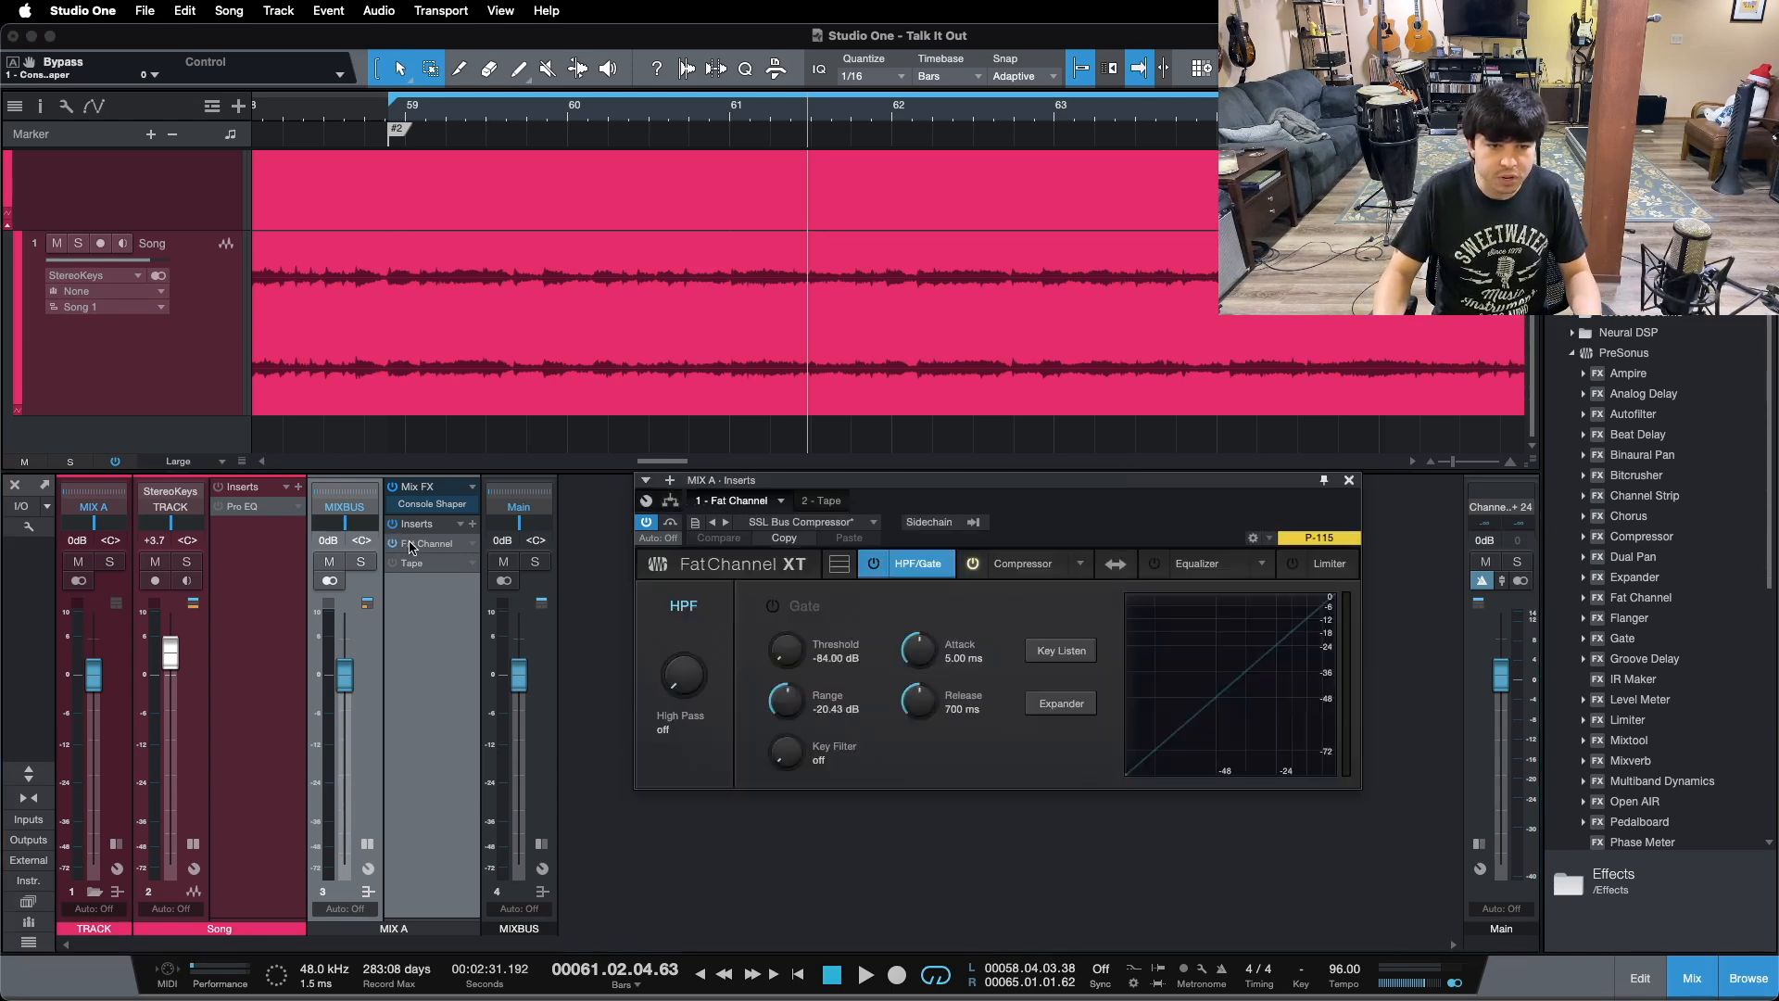
pyautogui.click(1019, 561)
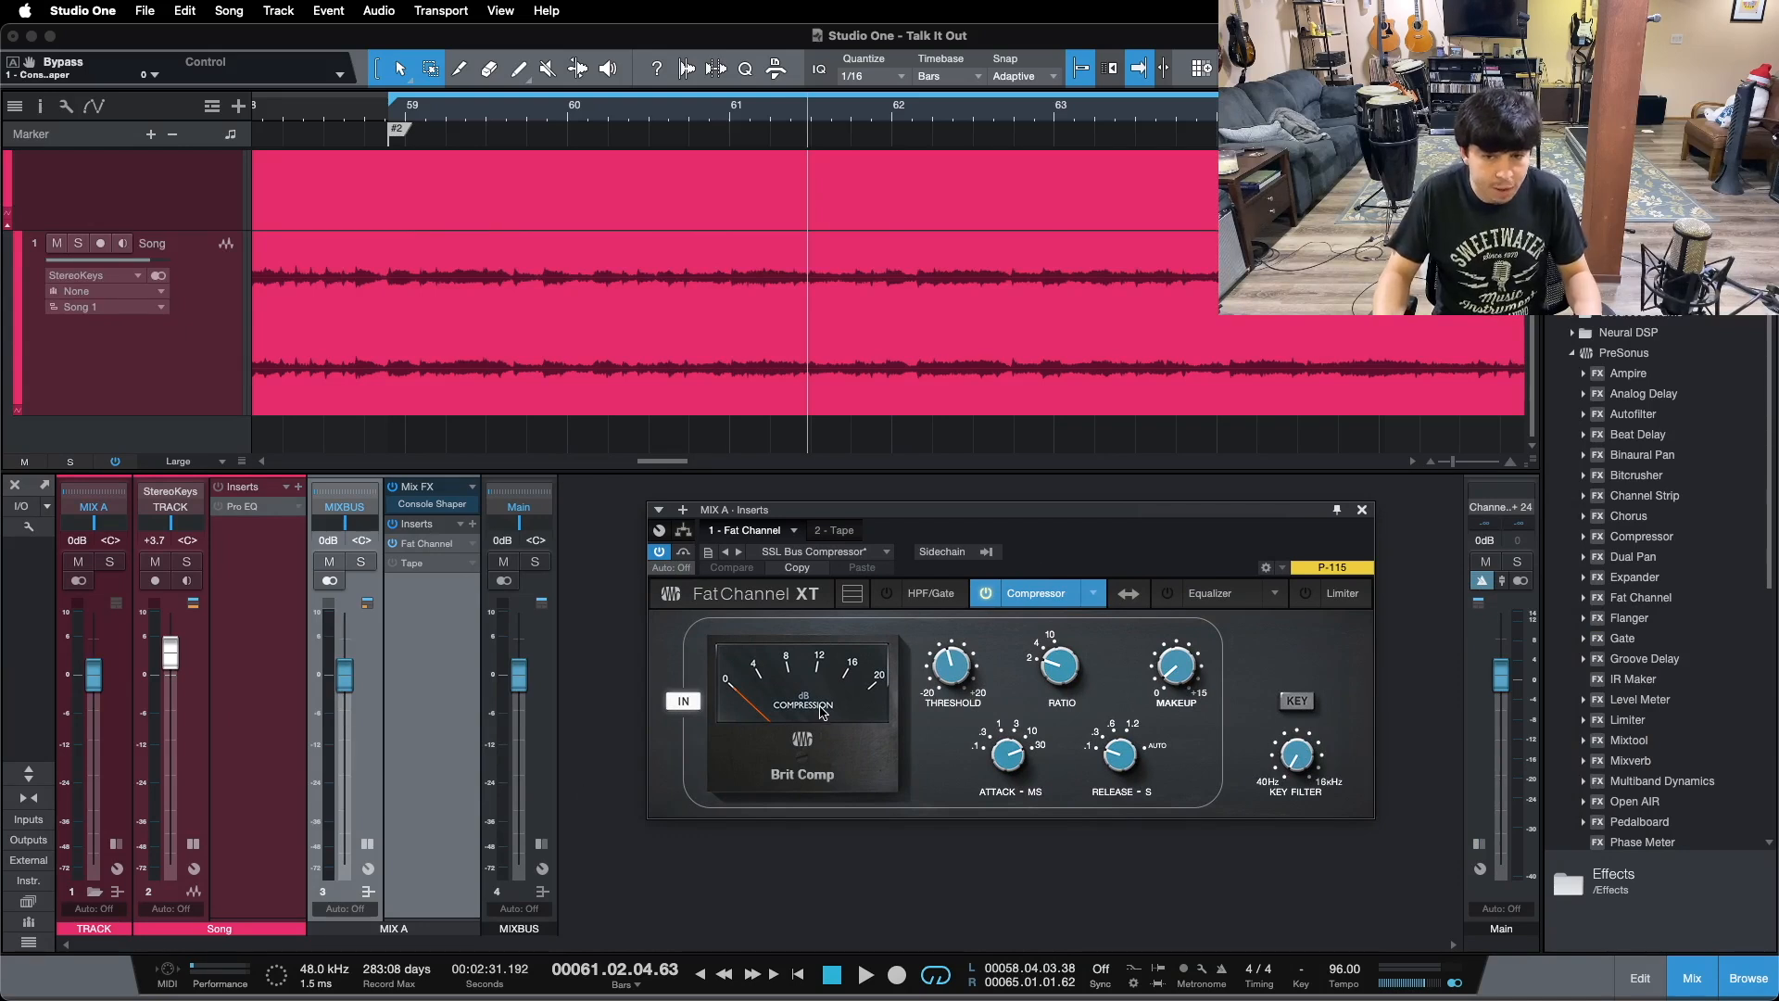
pyautogui.moveTo(1068, 553); pyautogui.dragTo(978, 540)
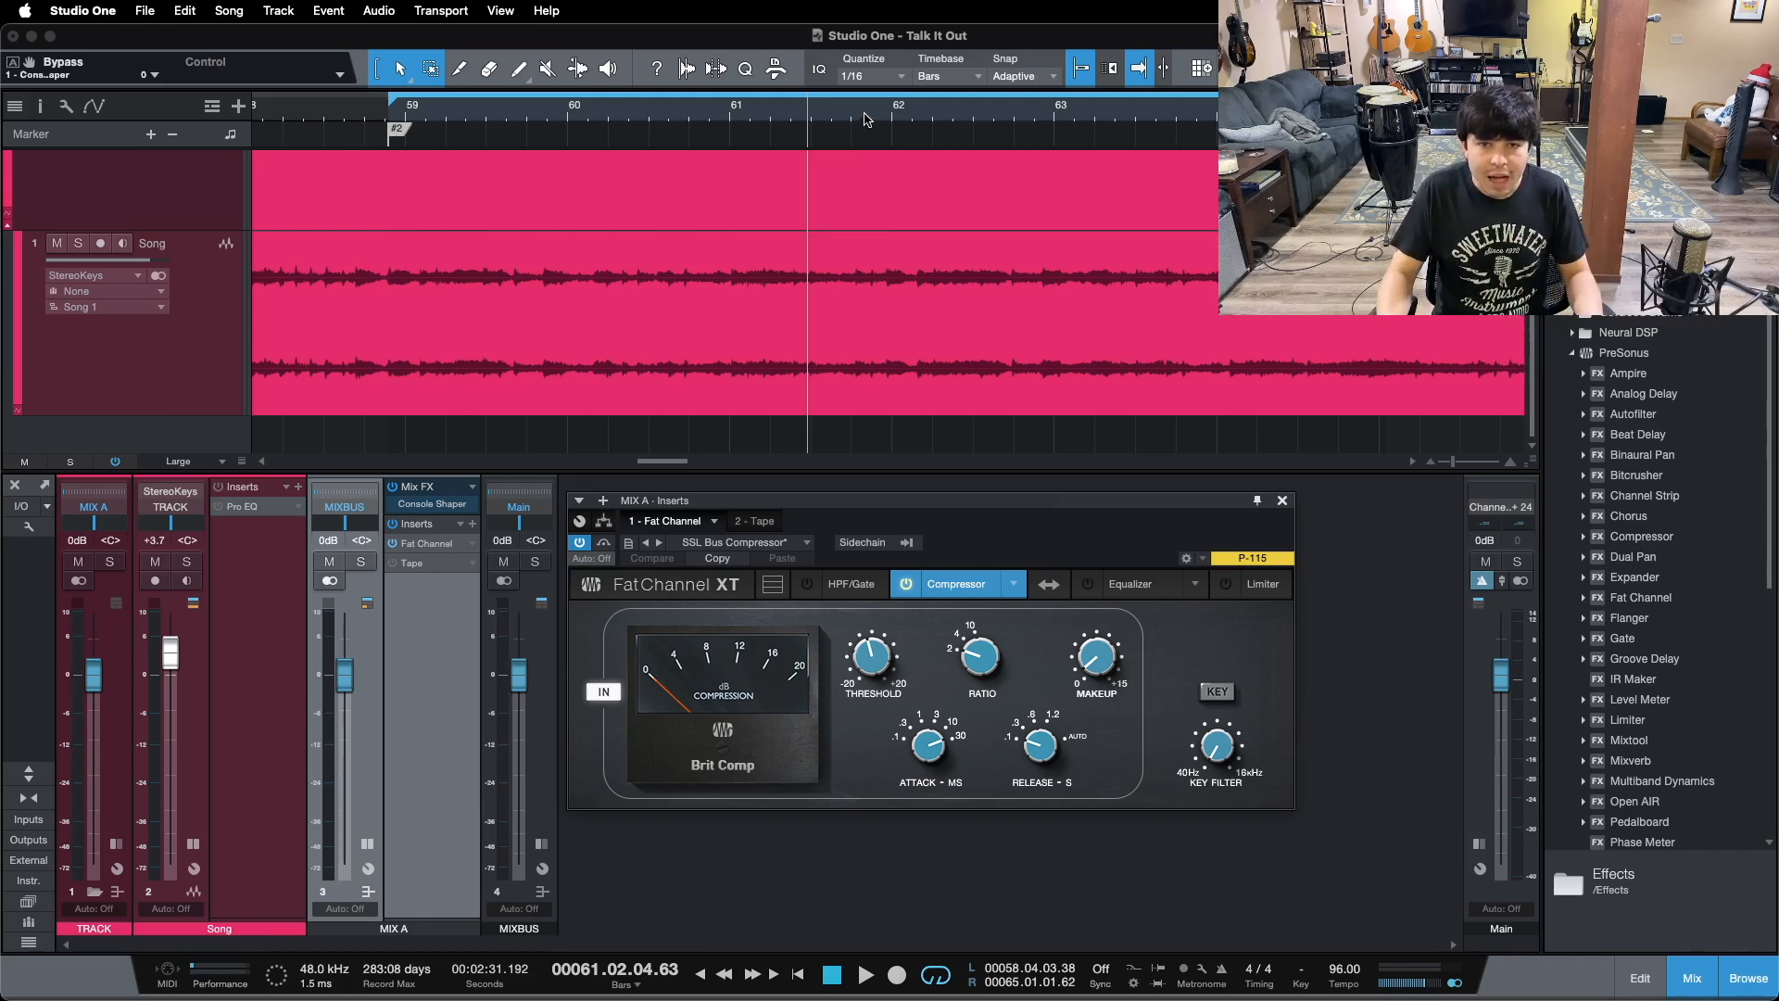
# Step: Deactivate Fat Channel, play the loop from its start, and reactivate the insert during playback to compare the sound
pyautogui.moveTo(864, 119); pyautogui.dragTo(1007, 8)
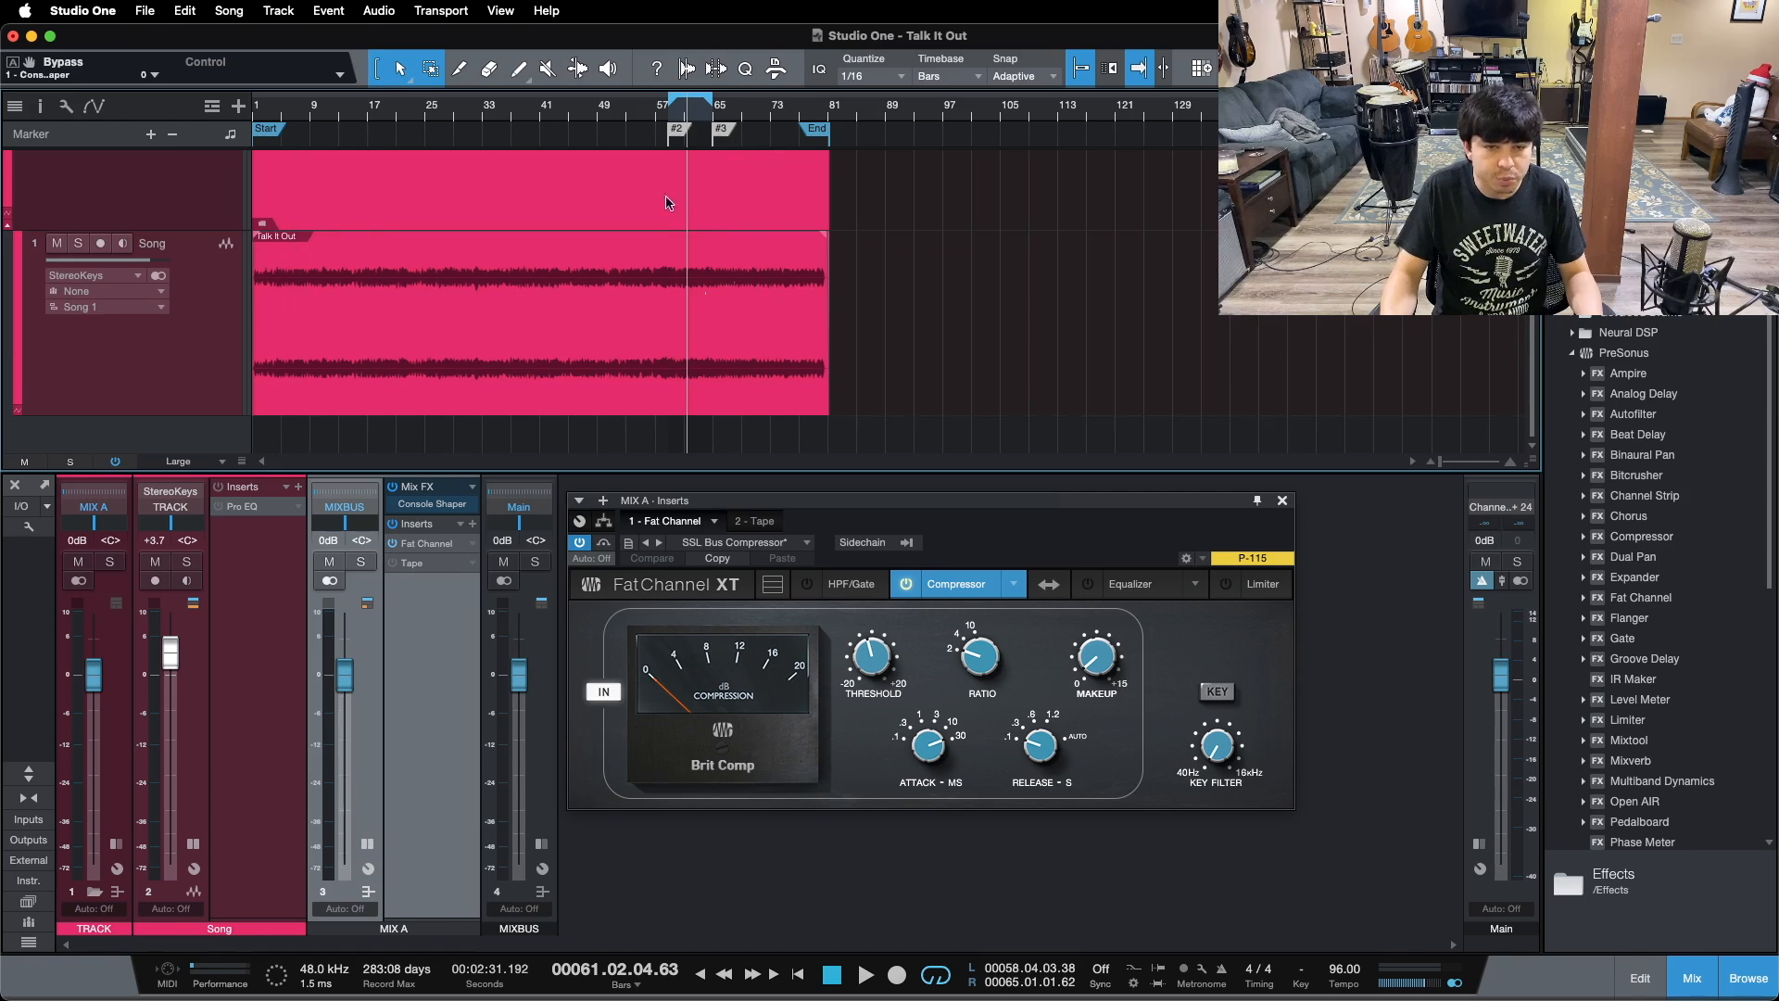
pyautogui.moveTo(695, 117); pyautogui.dragTo(920, 211)
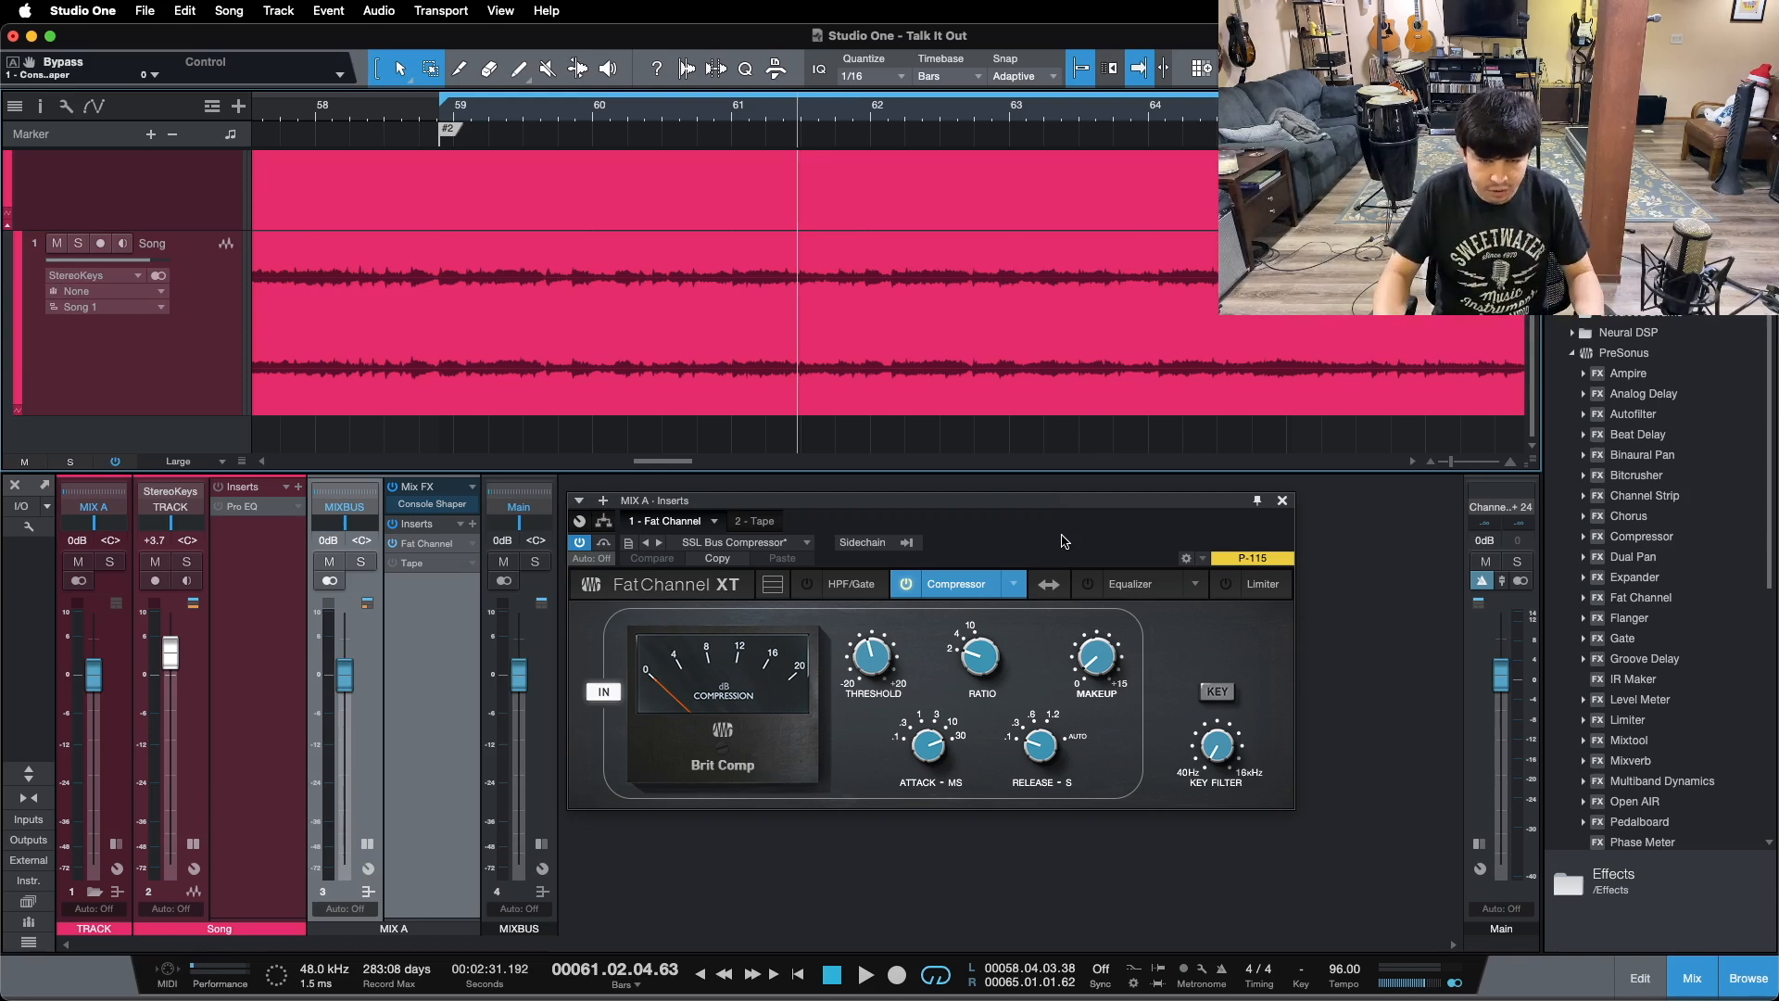
pyautogui.click(582, 544)
pyautogui.press('KP_1')
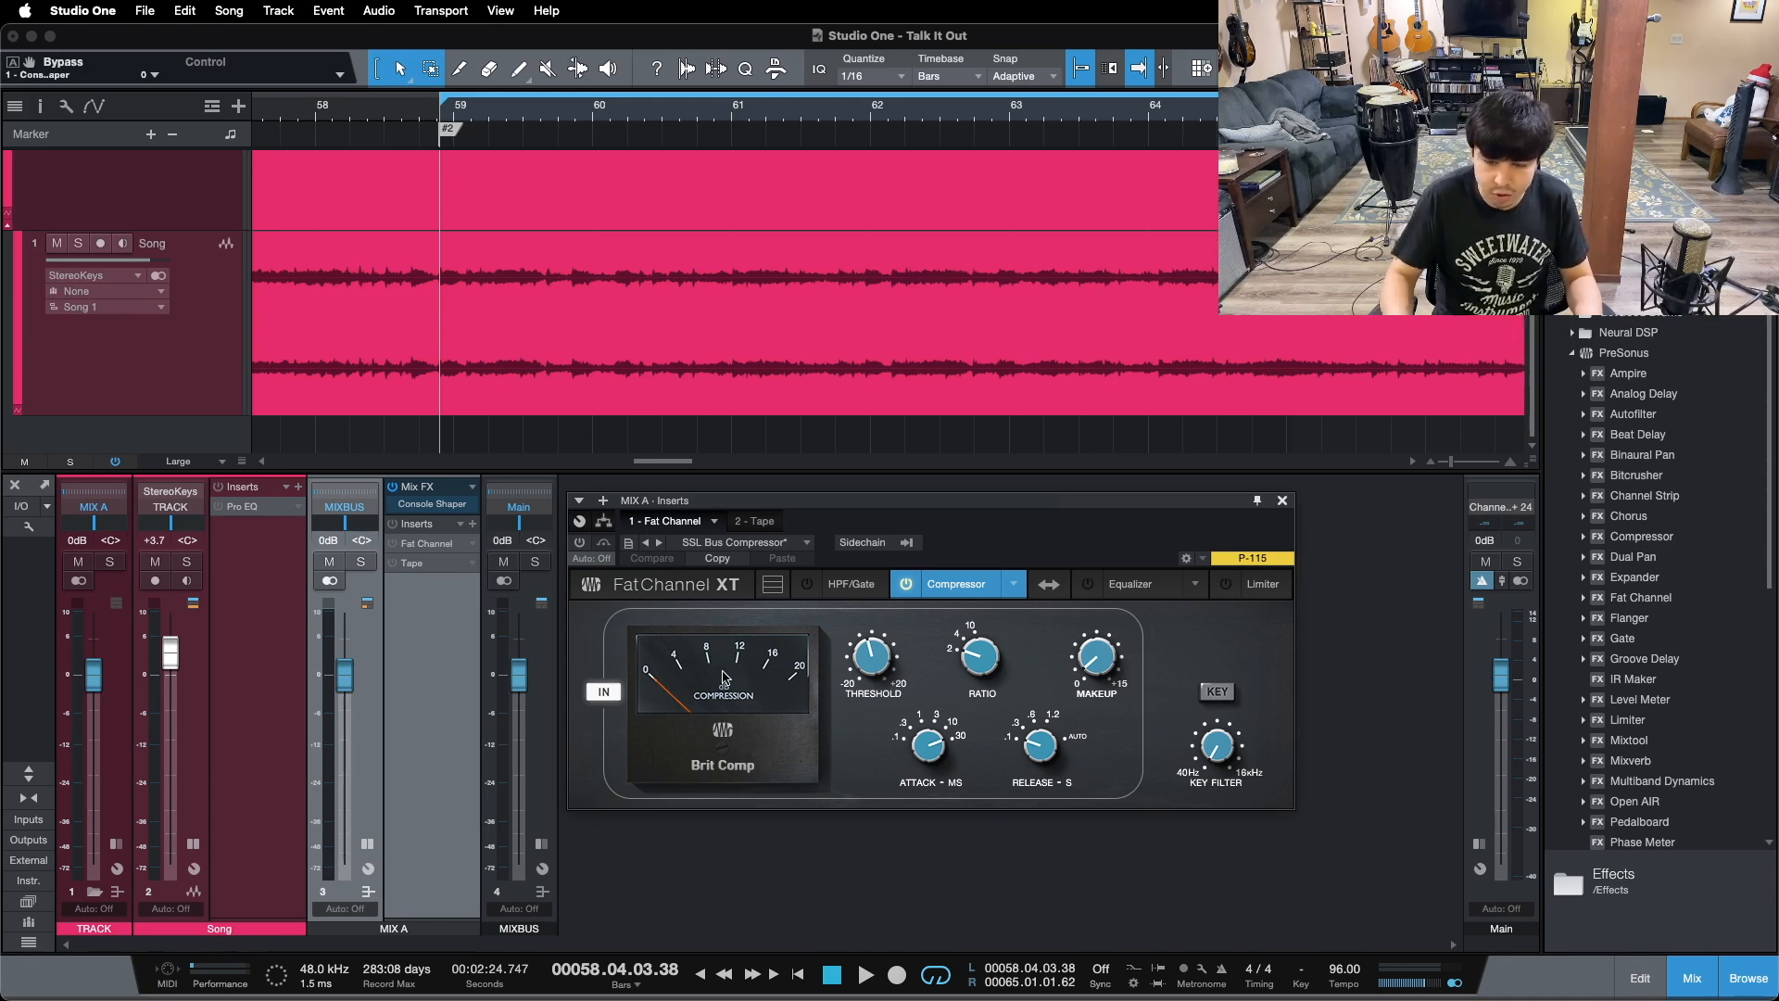
pyautogui.press('space')
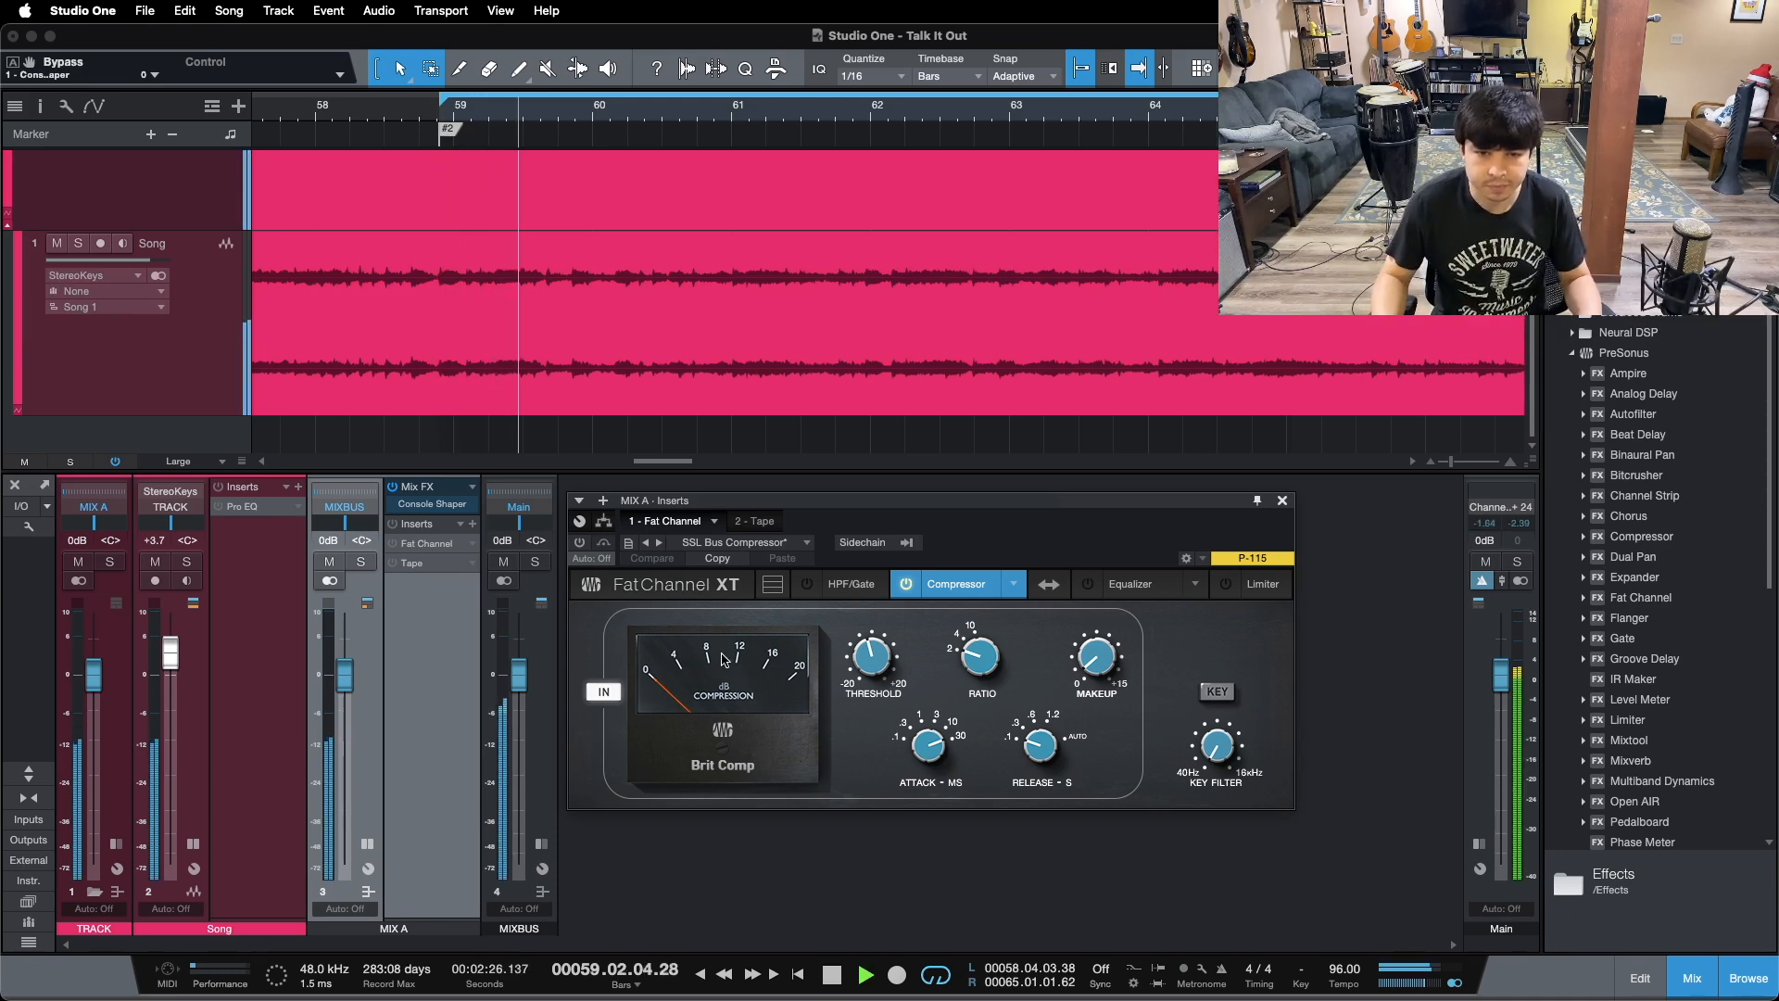
pyautogui.click(581, 543)
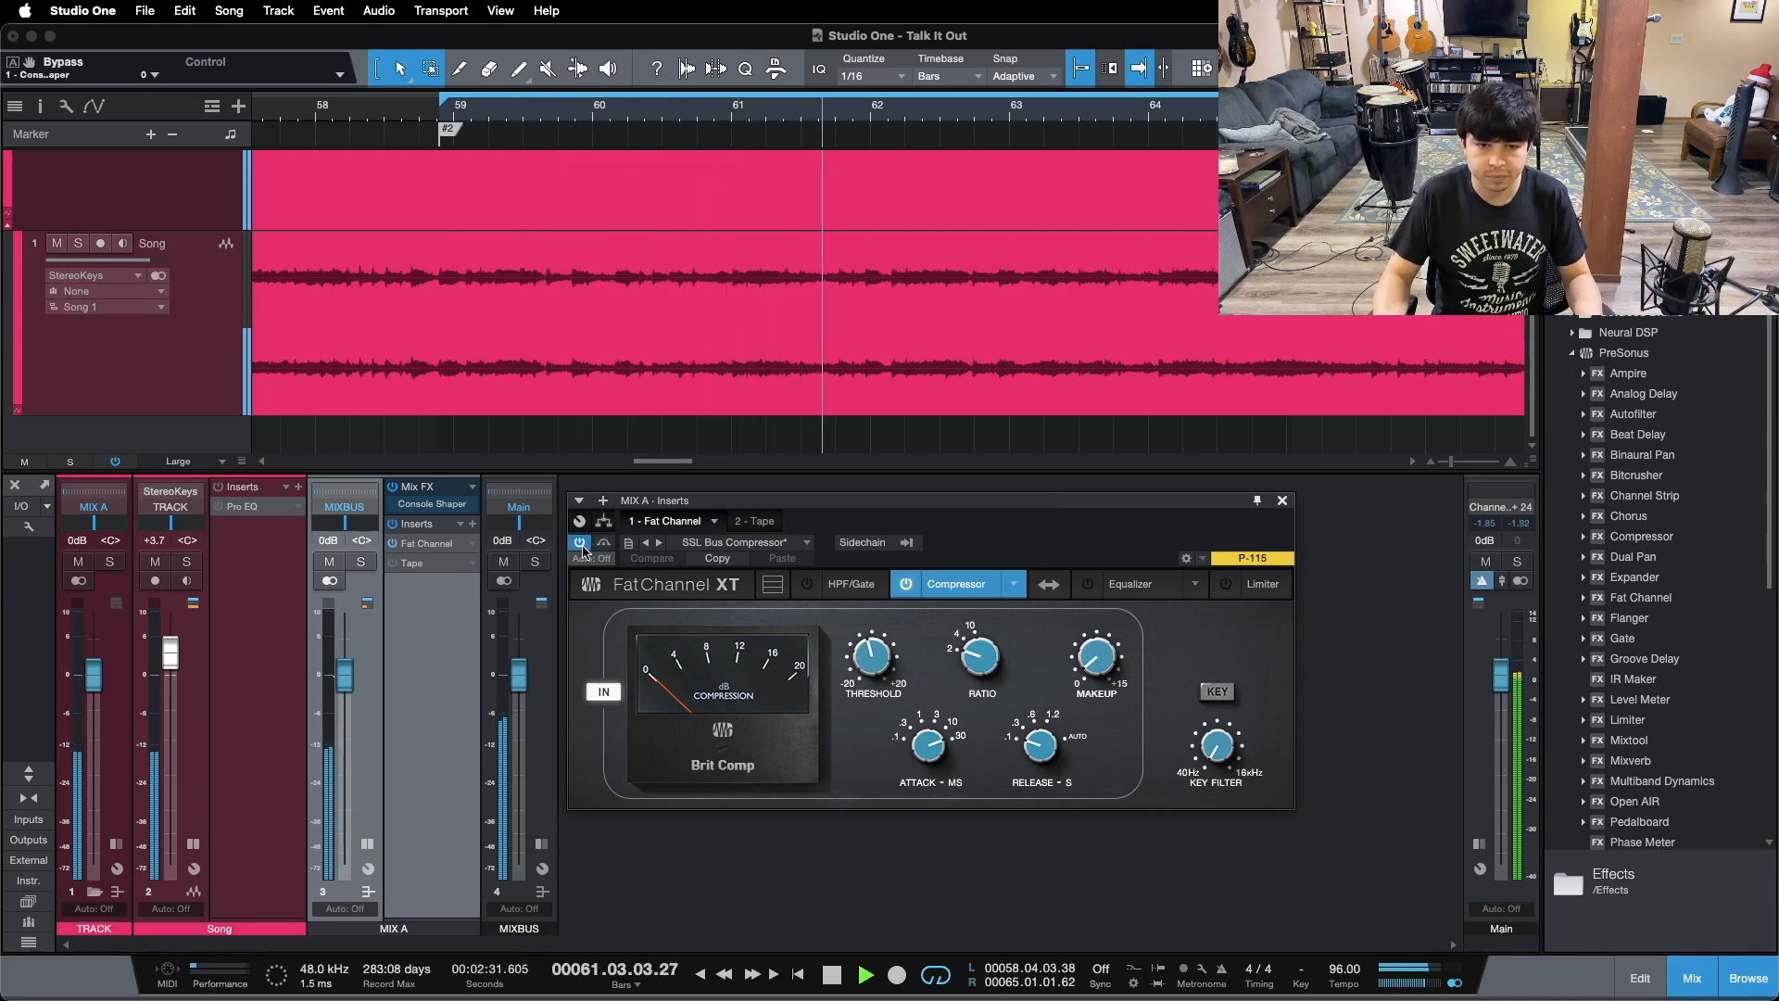
# Step: Switch the Brit Comp compressor out and in repeatedly during playback, leaving it in when playback stops
pyautogui.click(604, 692)
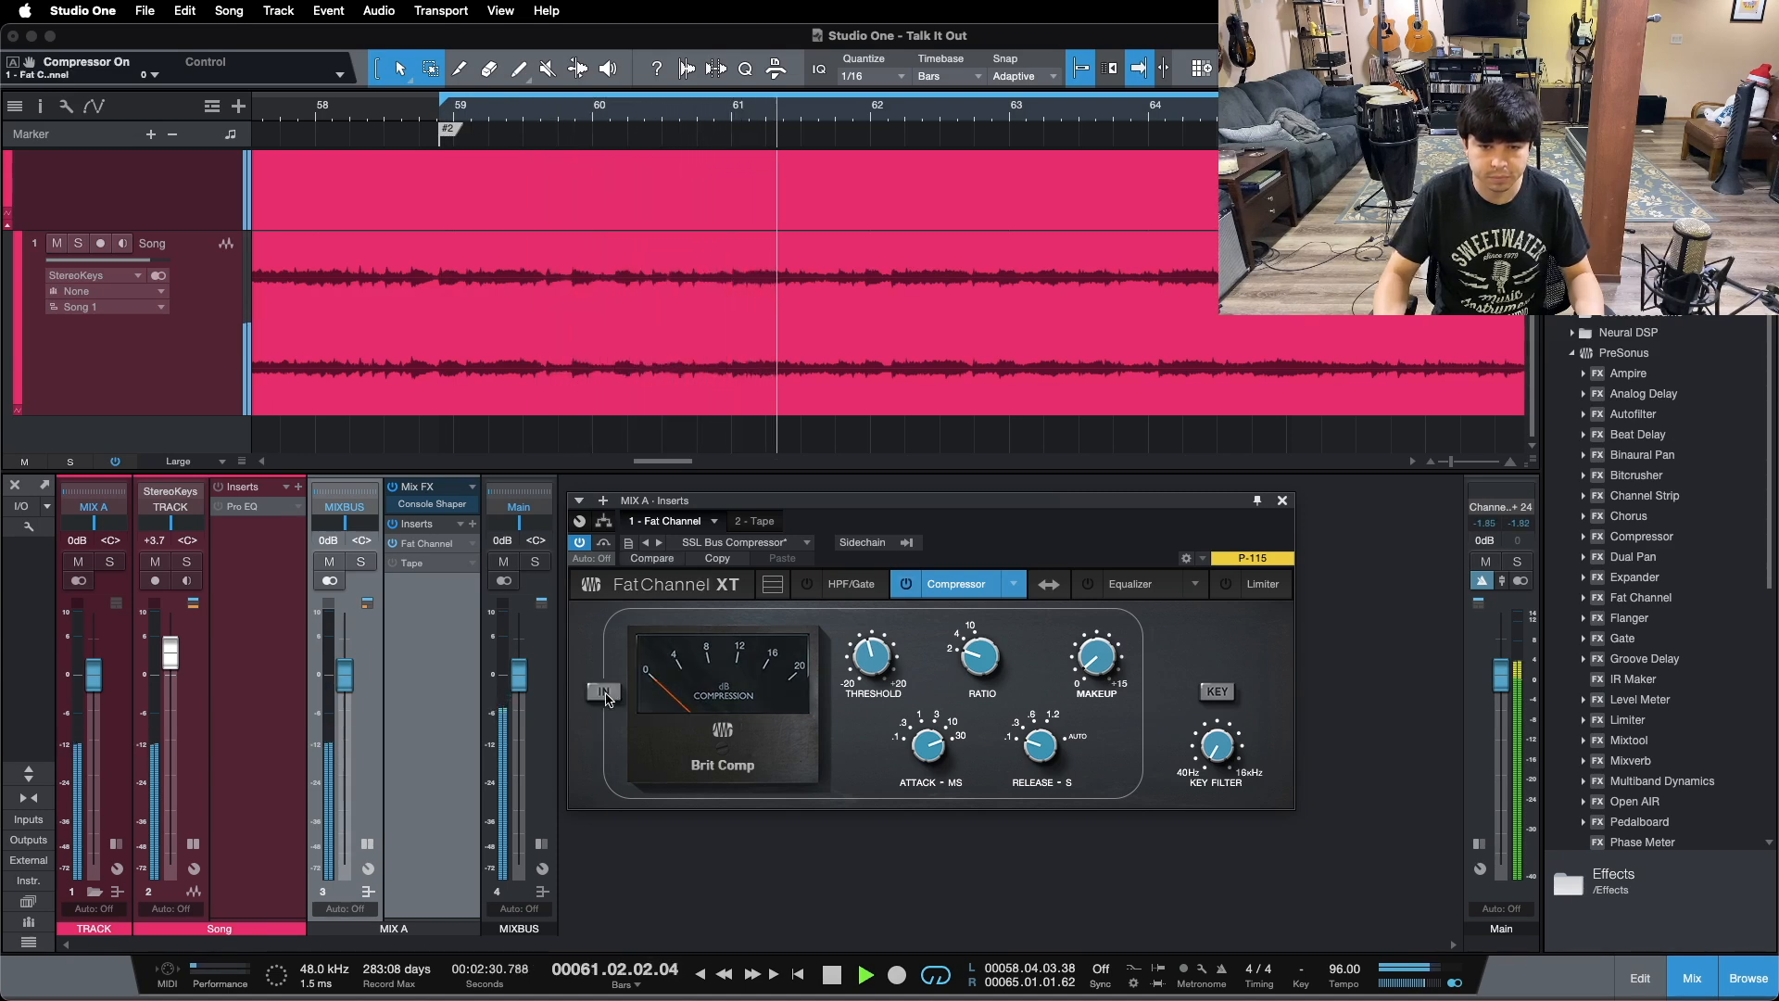
pyautogui.click(604, 692)
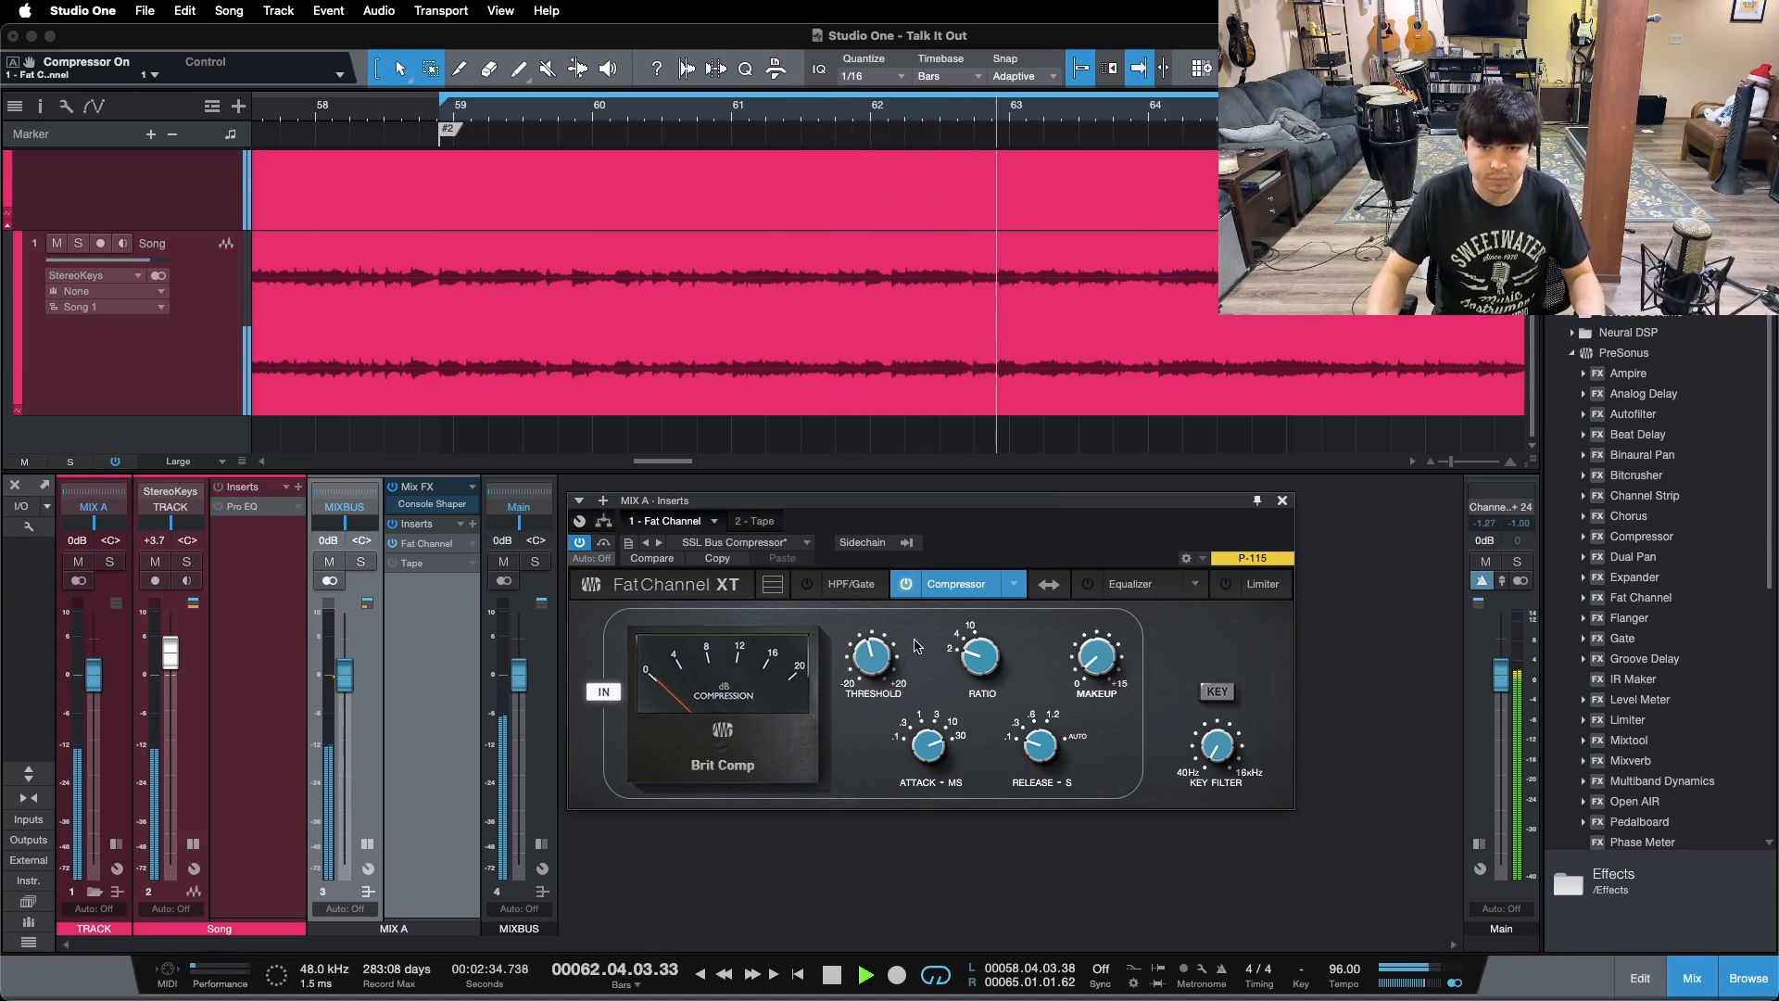
pyautogui.click(605, 692)
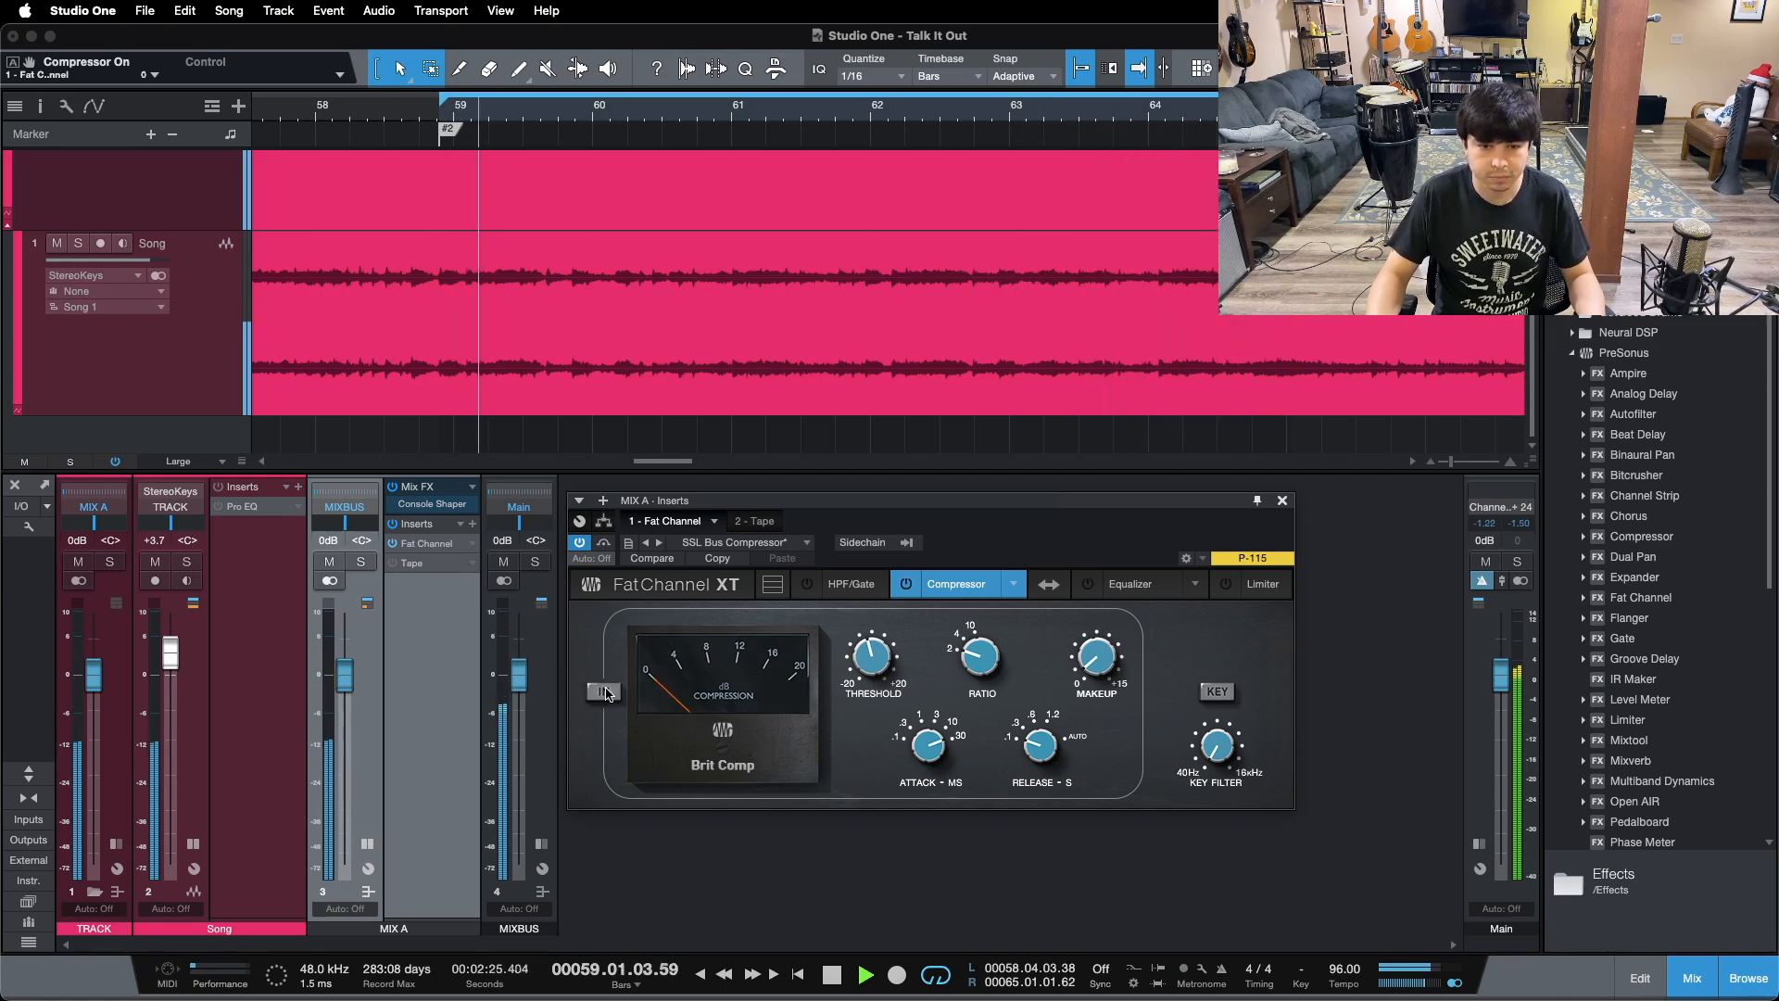
pyautogui.click(605, 693)
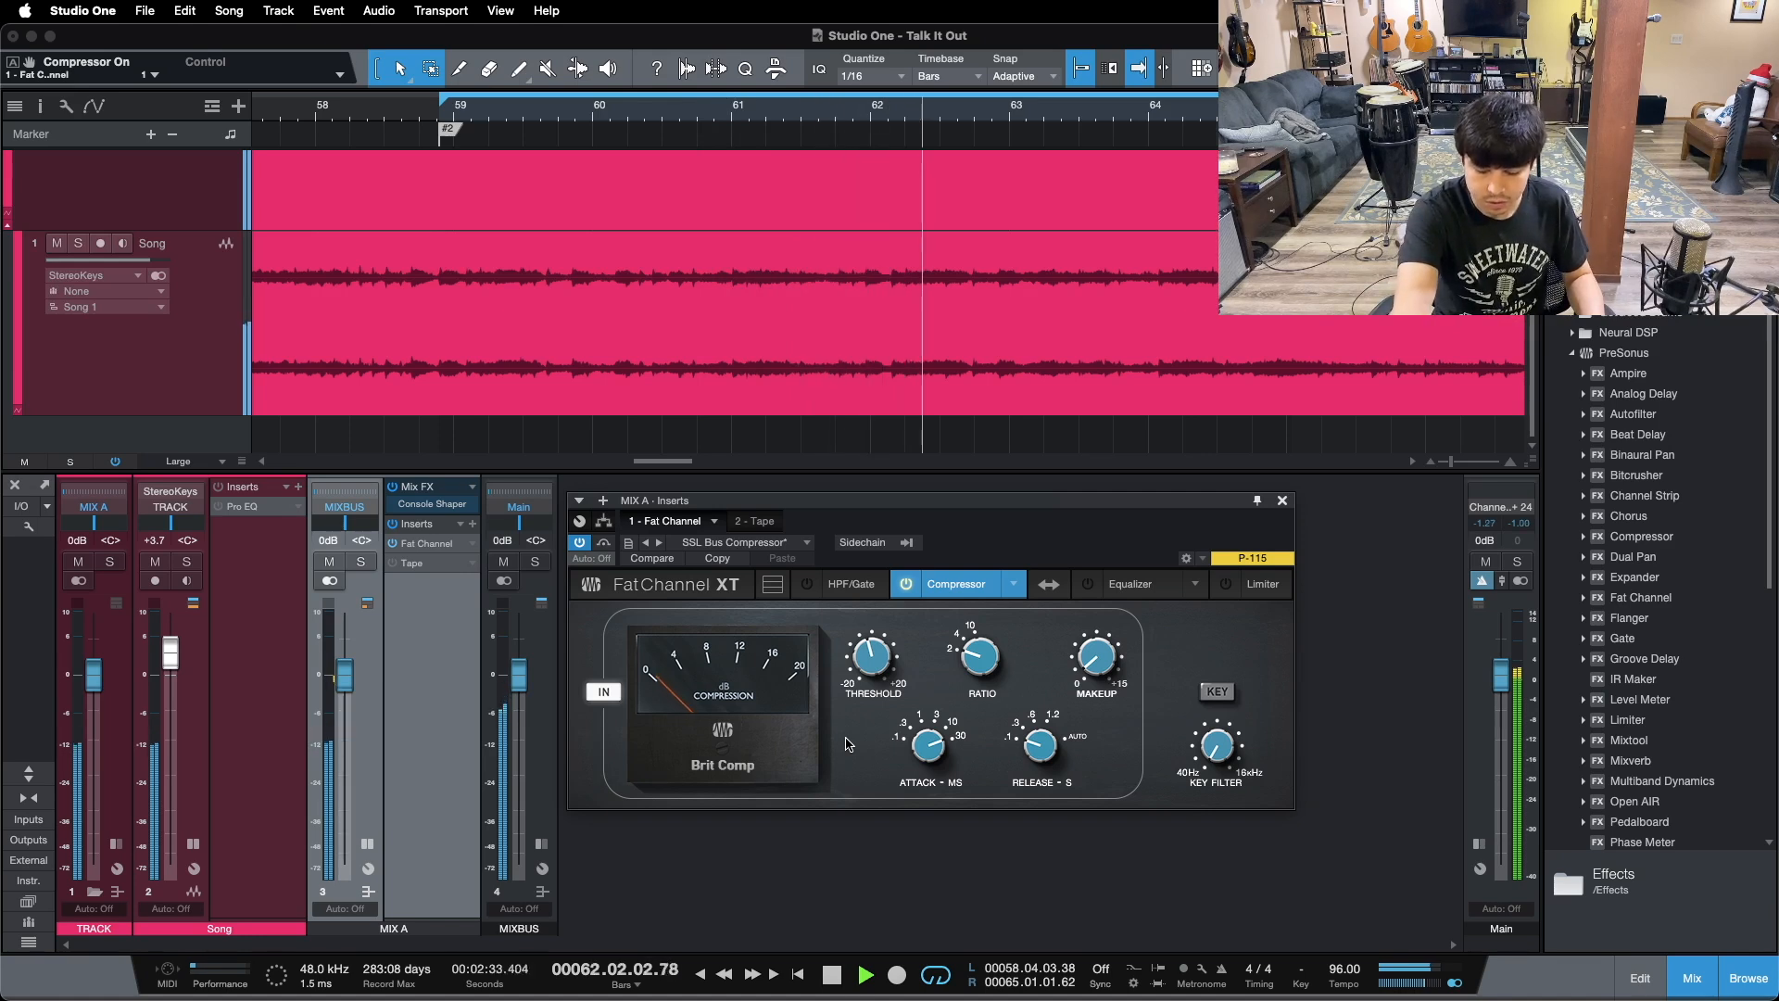
pyautogui.press('space')
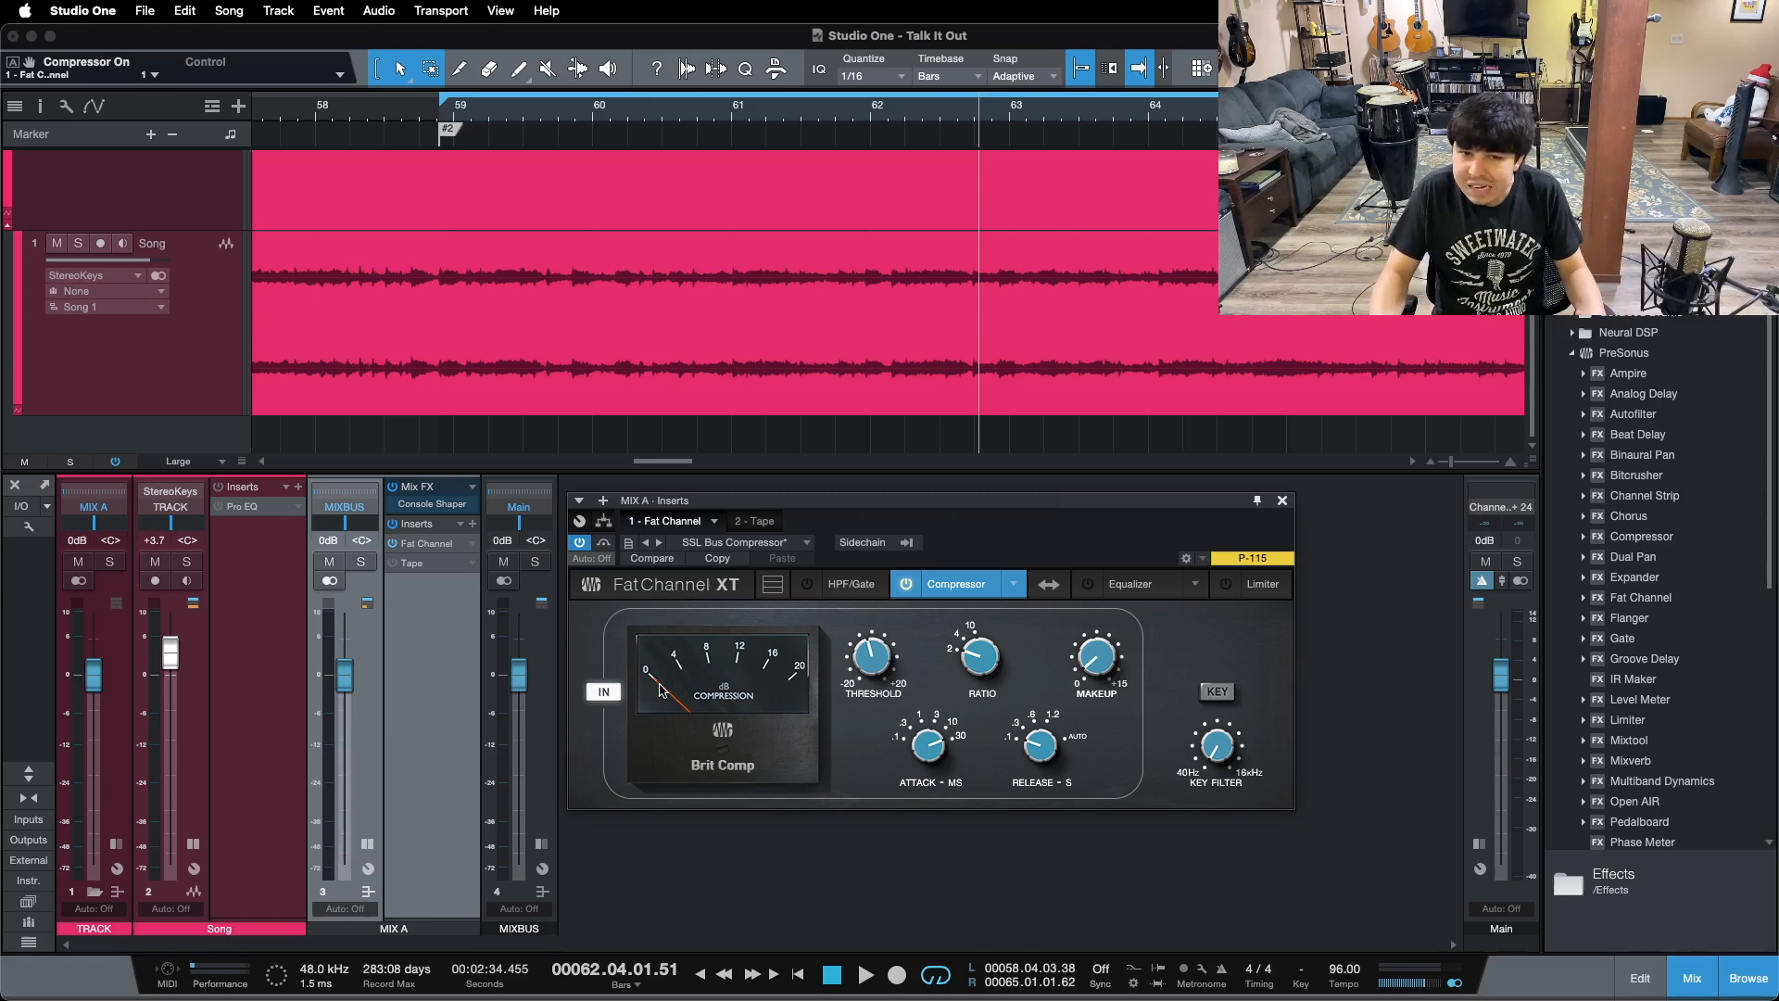
# Step: Open MIX A's Tape insert and activate it with its bypass switched on
pyautogui.click(752, 519)
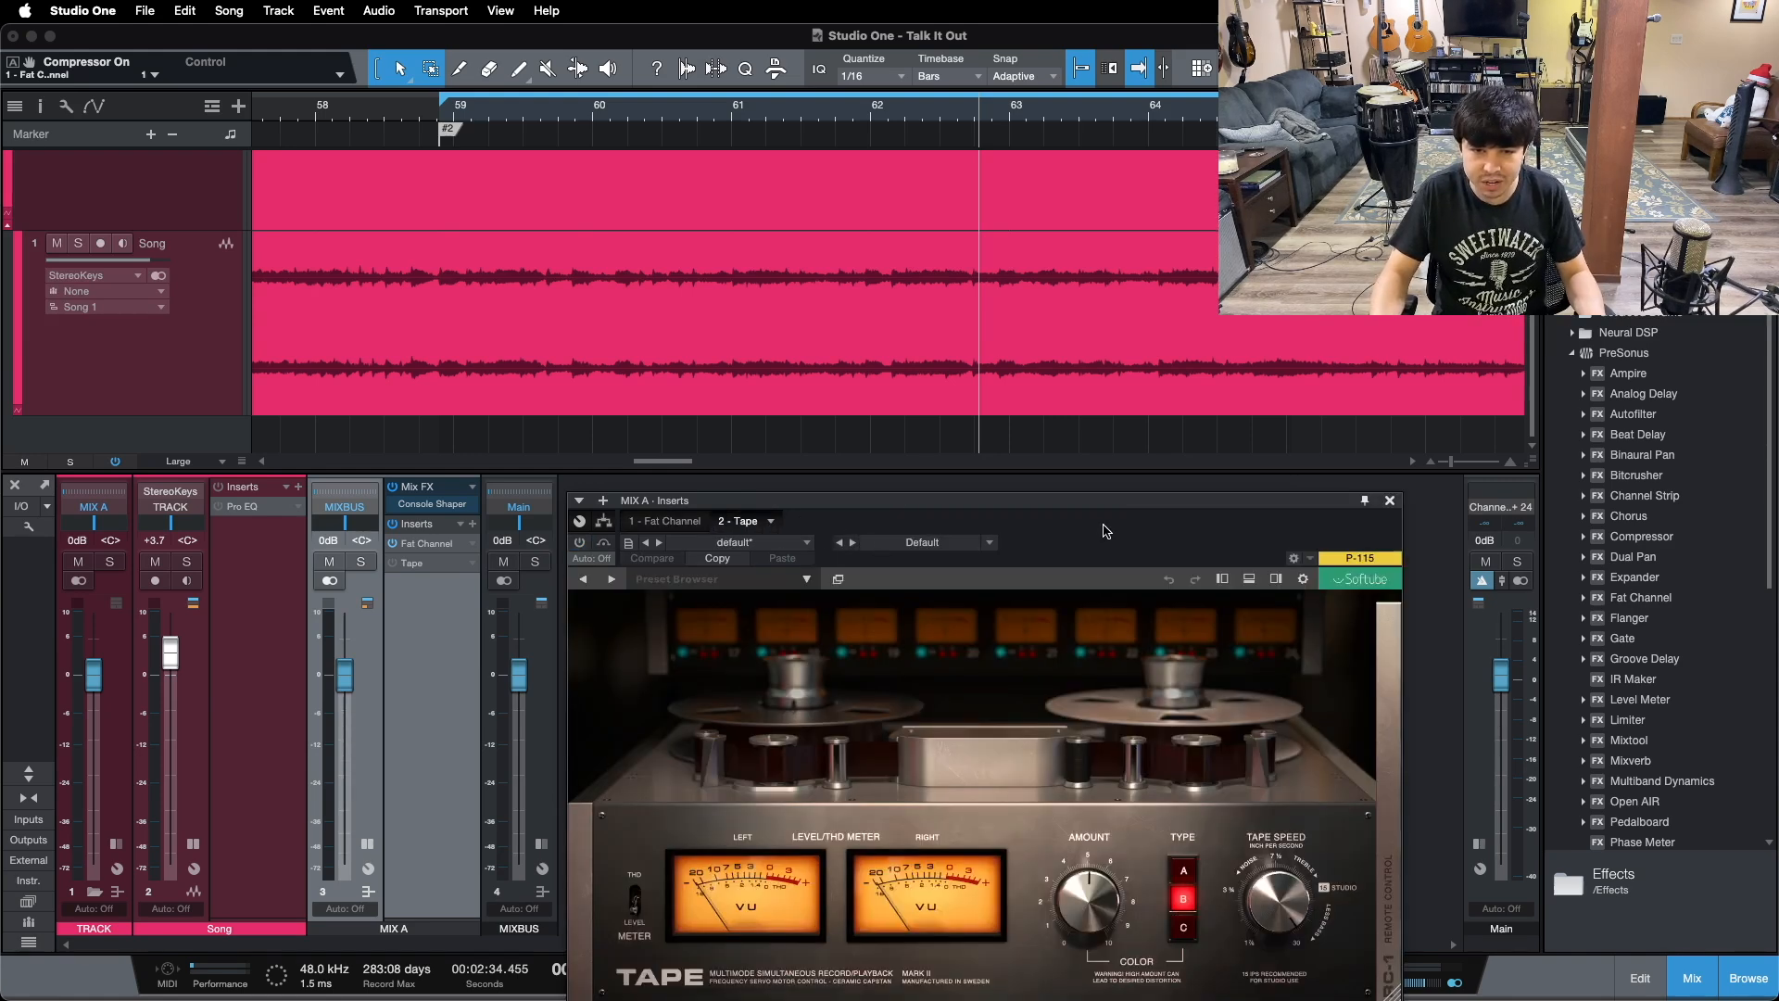
pyautogui.moveTo(1106, 398); pyautogui.dragTo(1108, 460)
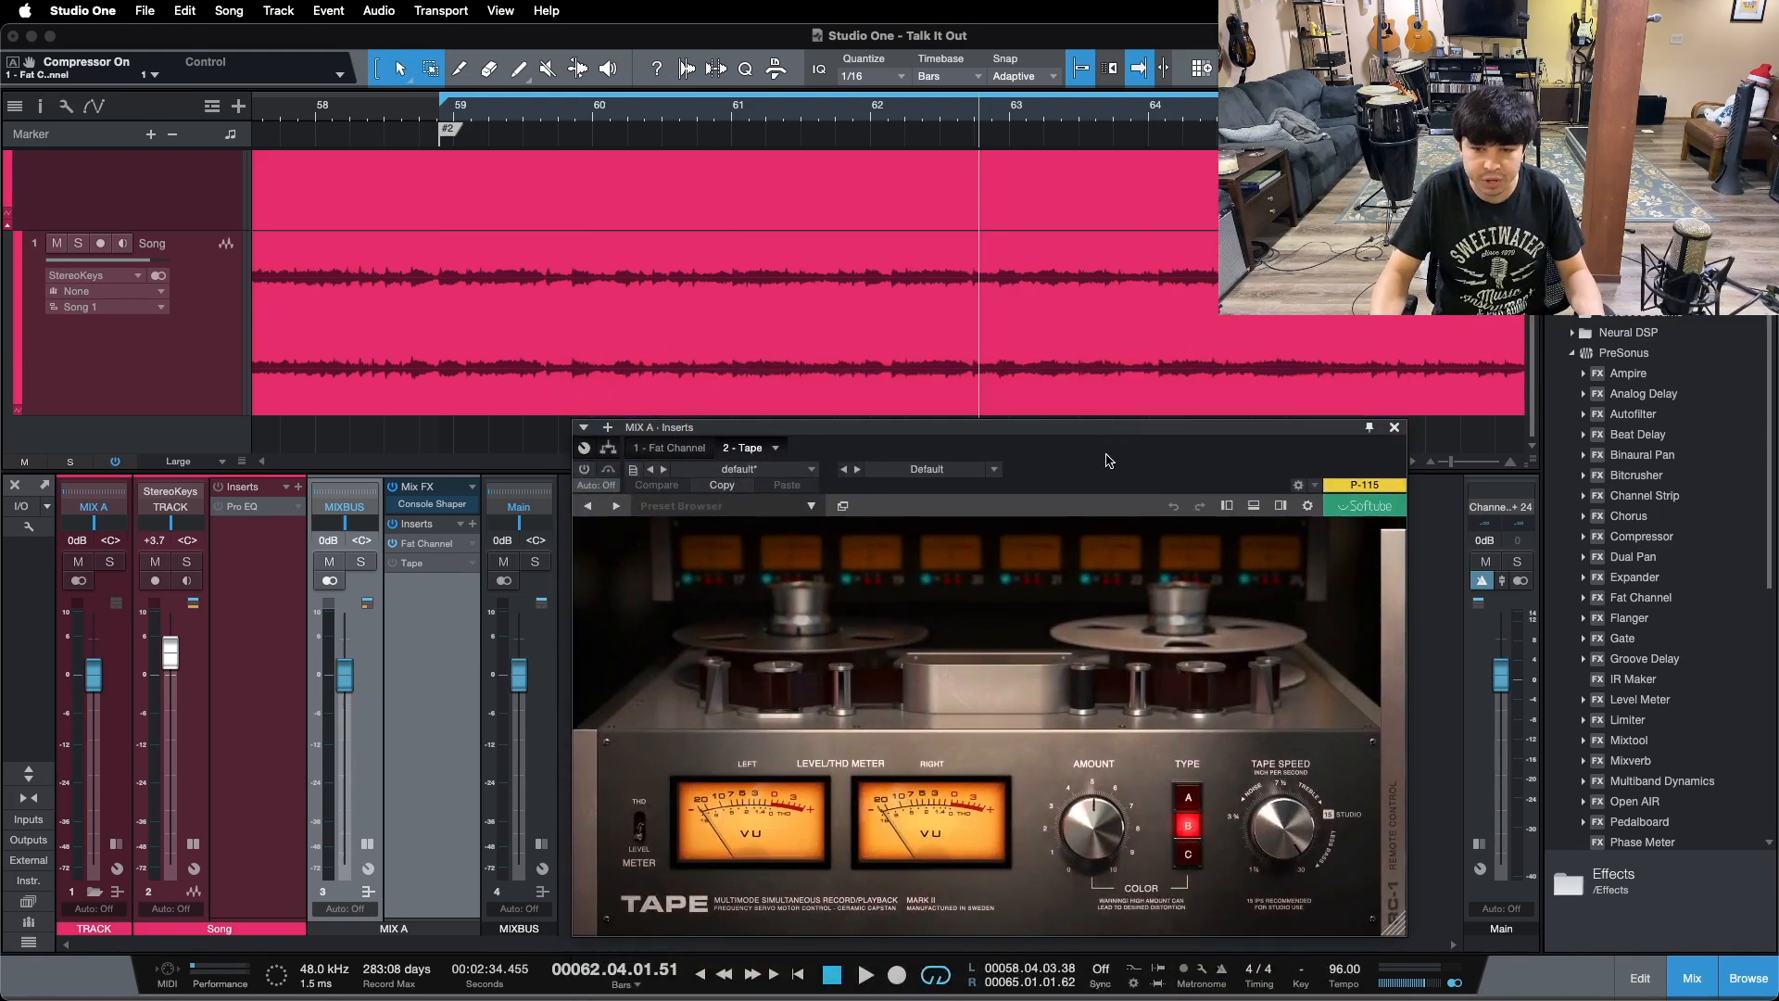
pyautogui.moveTo(1089, 837)
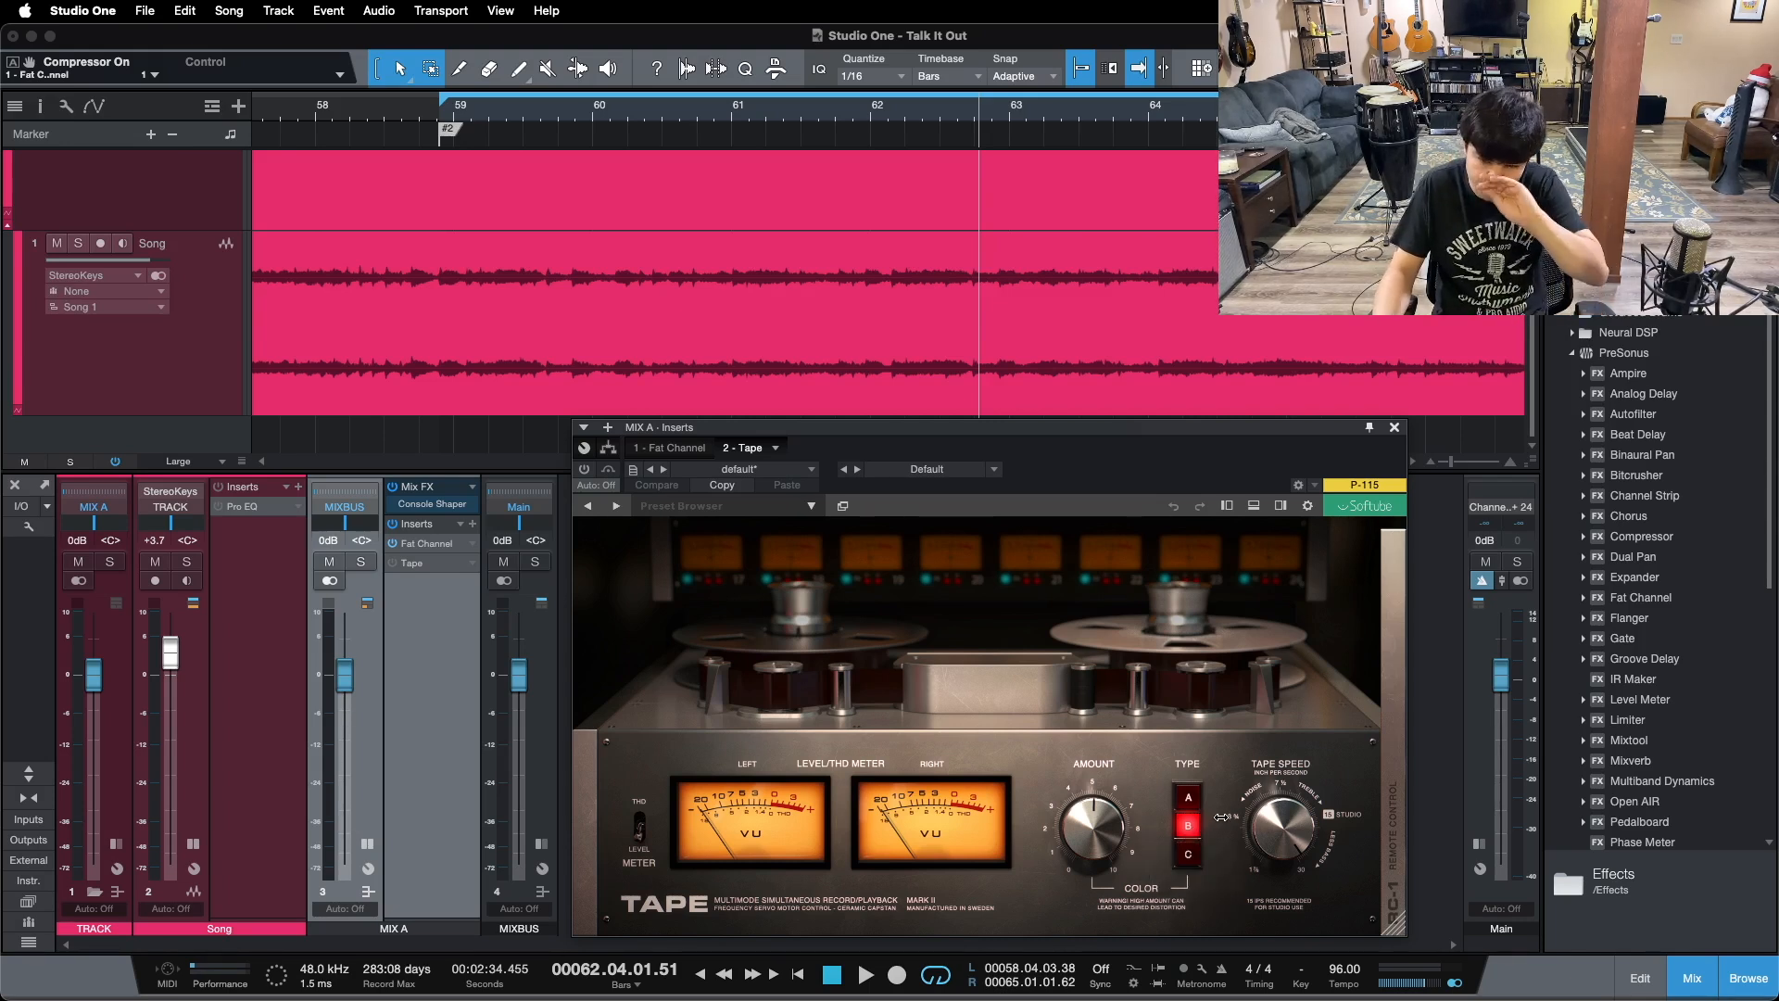
pyautogui.moveTo(1258, 815)
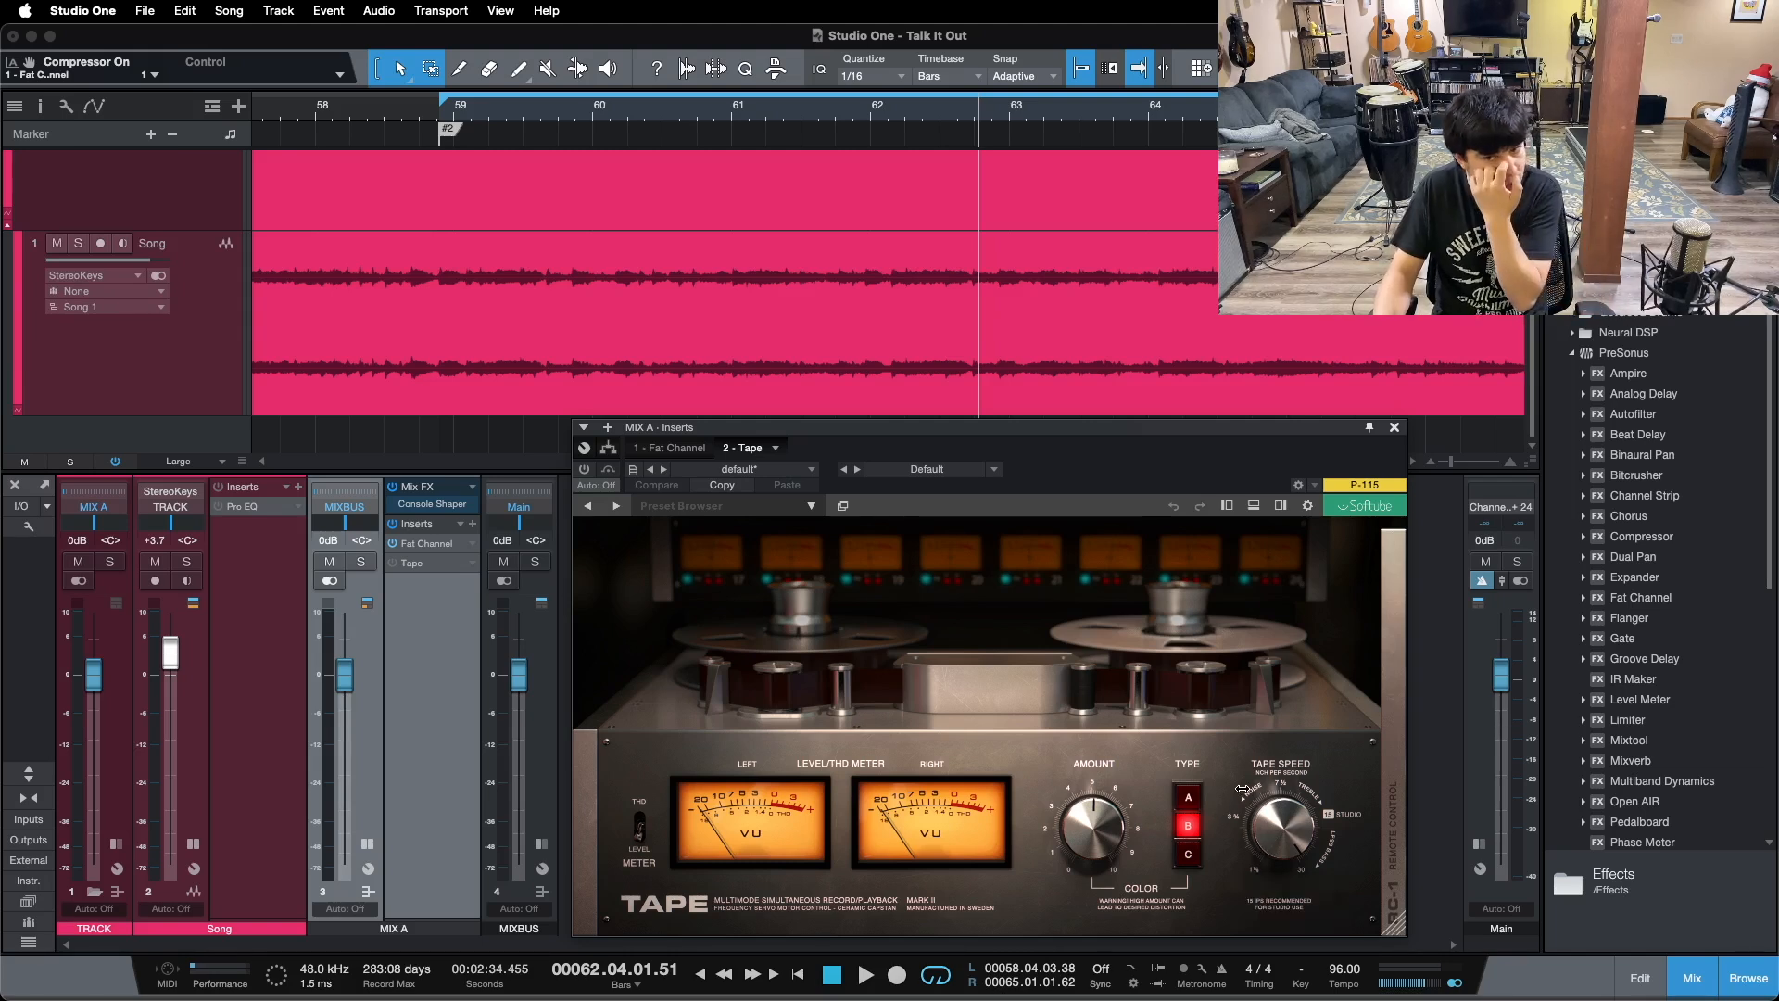
pyautogui.click(587, 469)
pyautogui.click(608, 471)
# Step: Play the loop from its start, toggle Tape's bypass repeatedly to compare the sound, and stop with Tape unbypassed
pyautogui.press('KP_1')
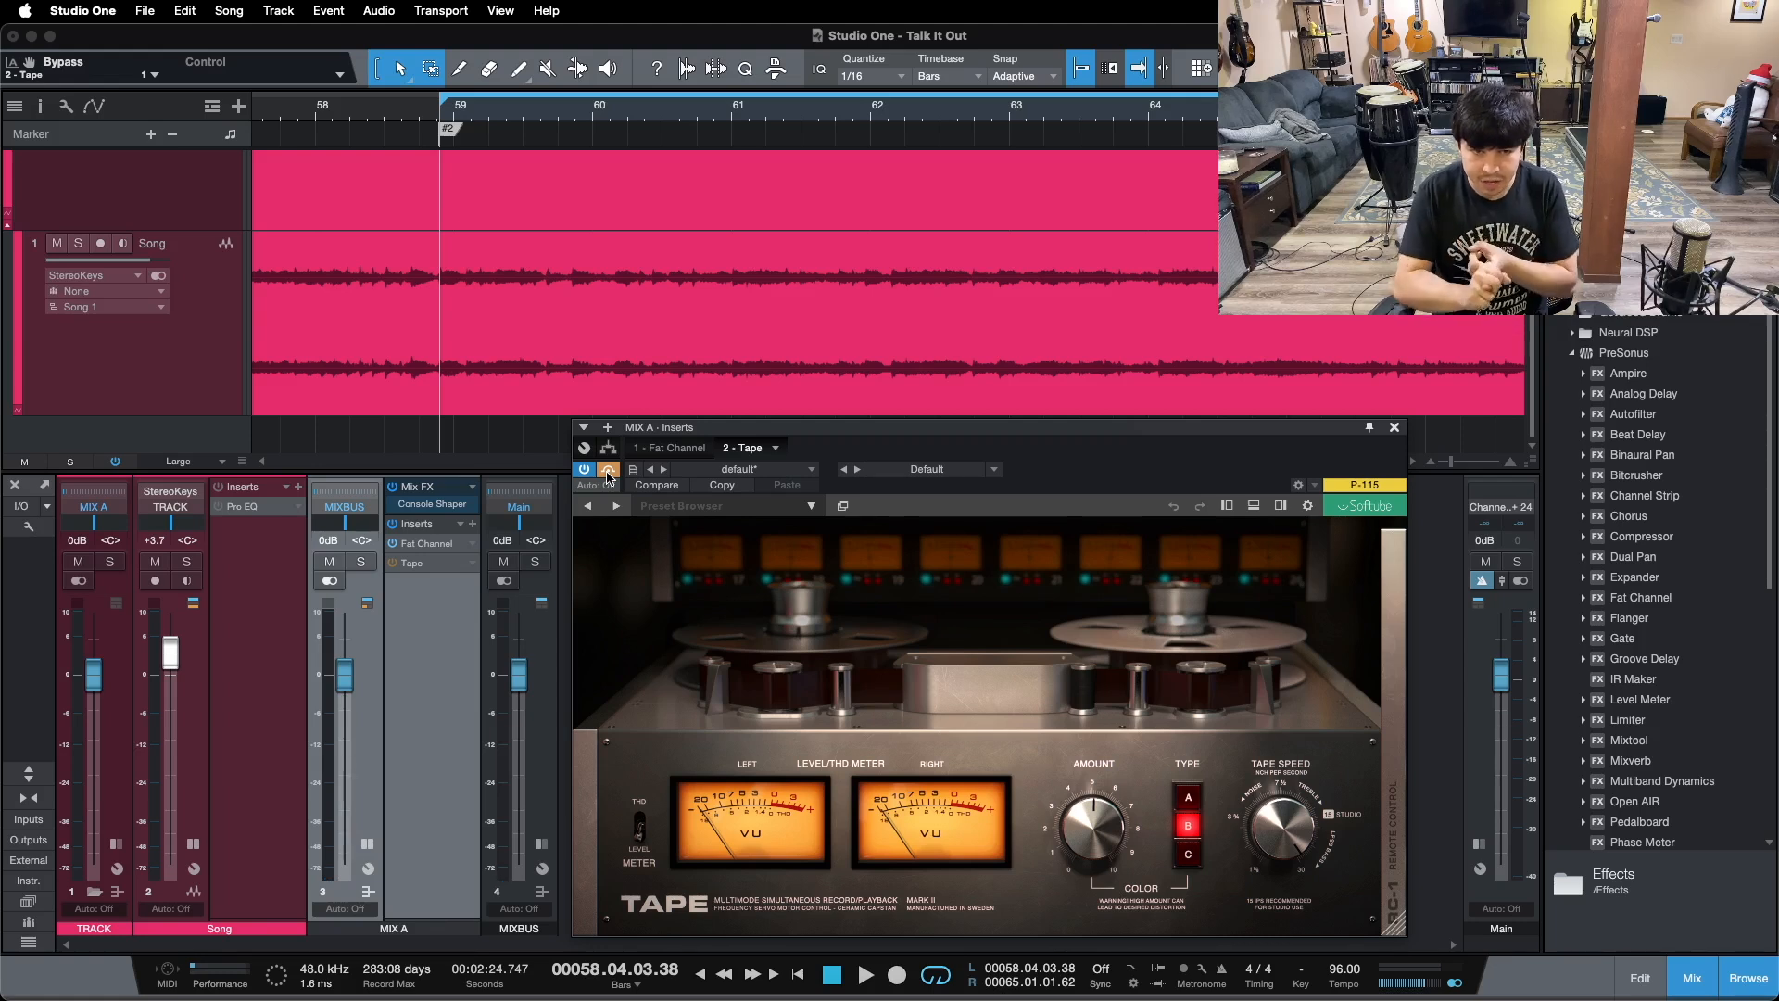
pyautogui.press('space')
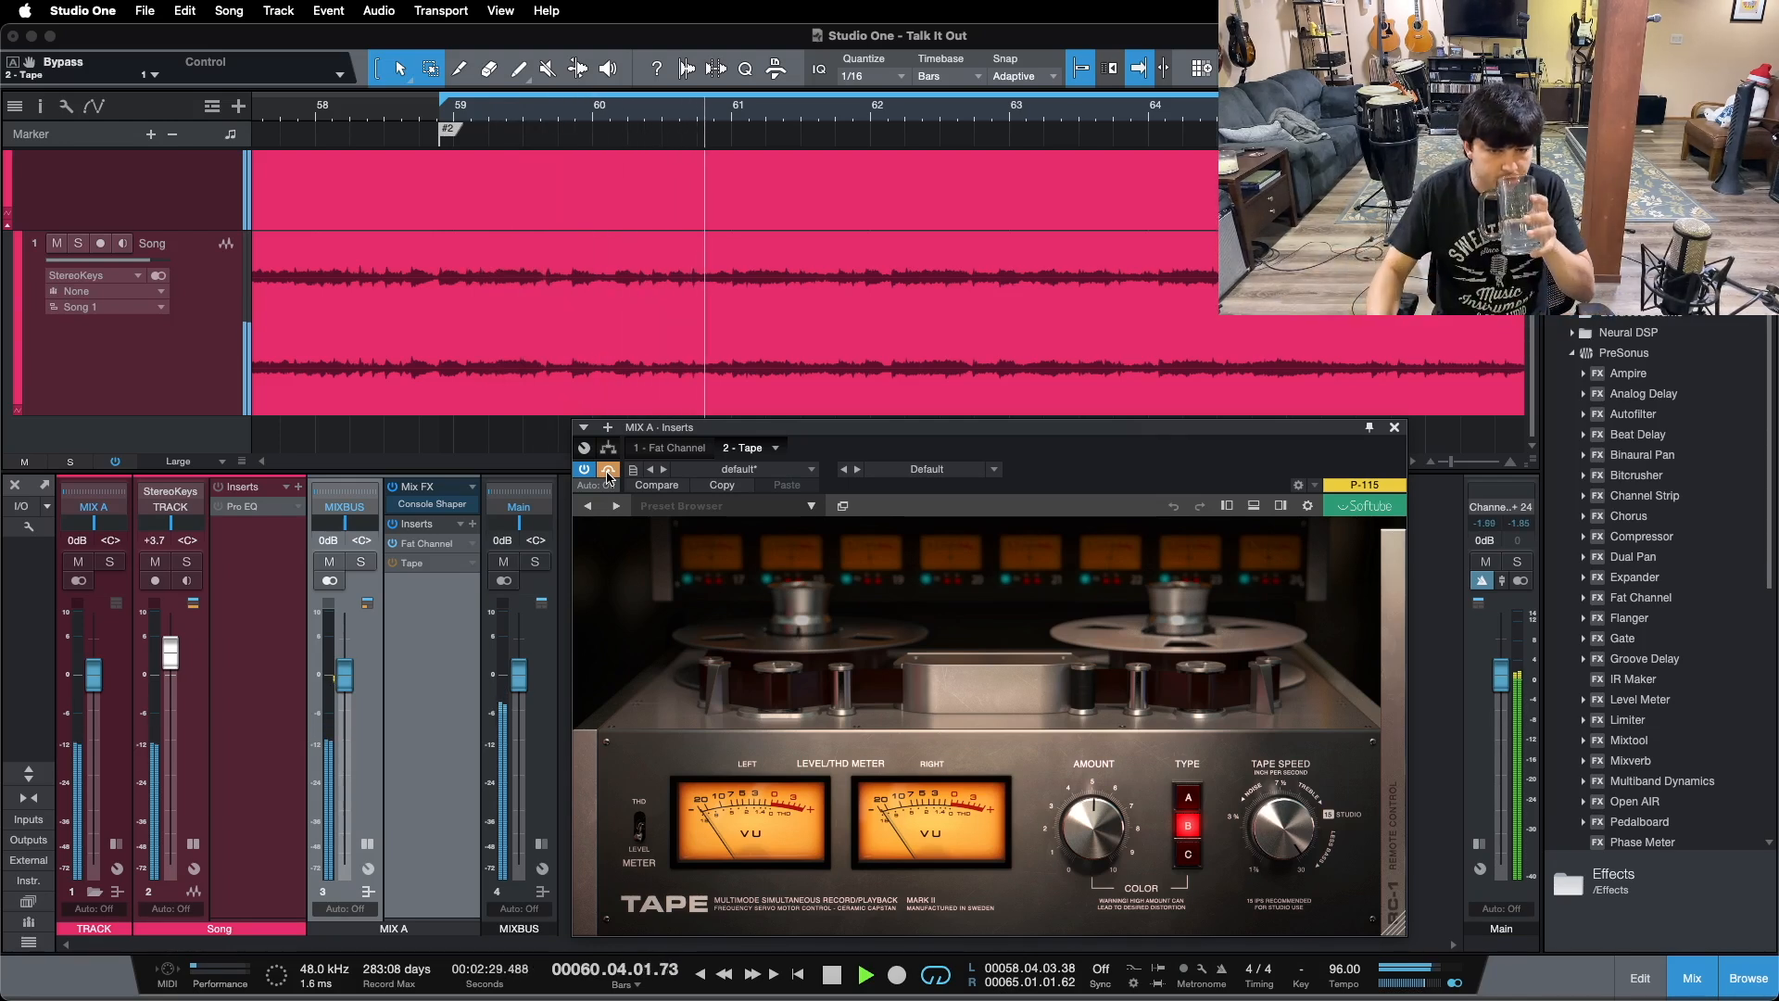
pyautogui.click(608, 470)
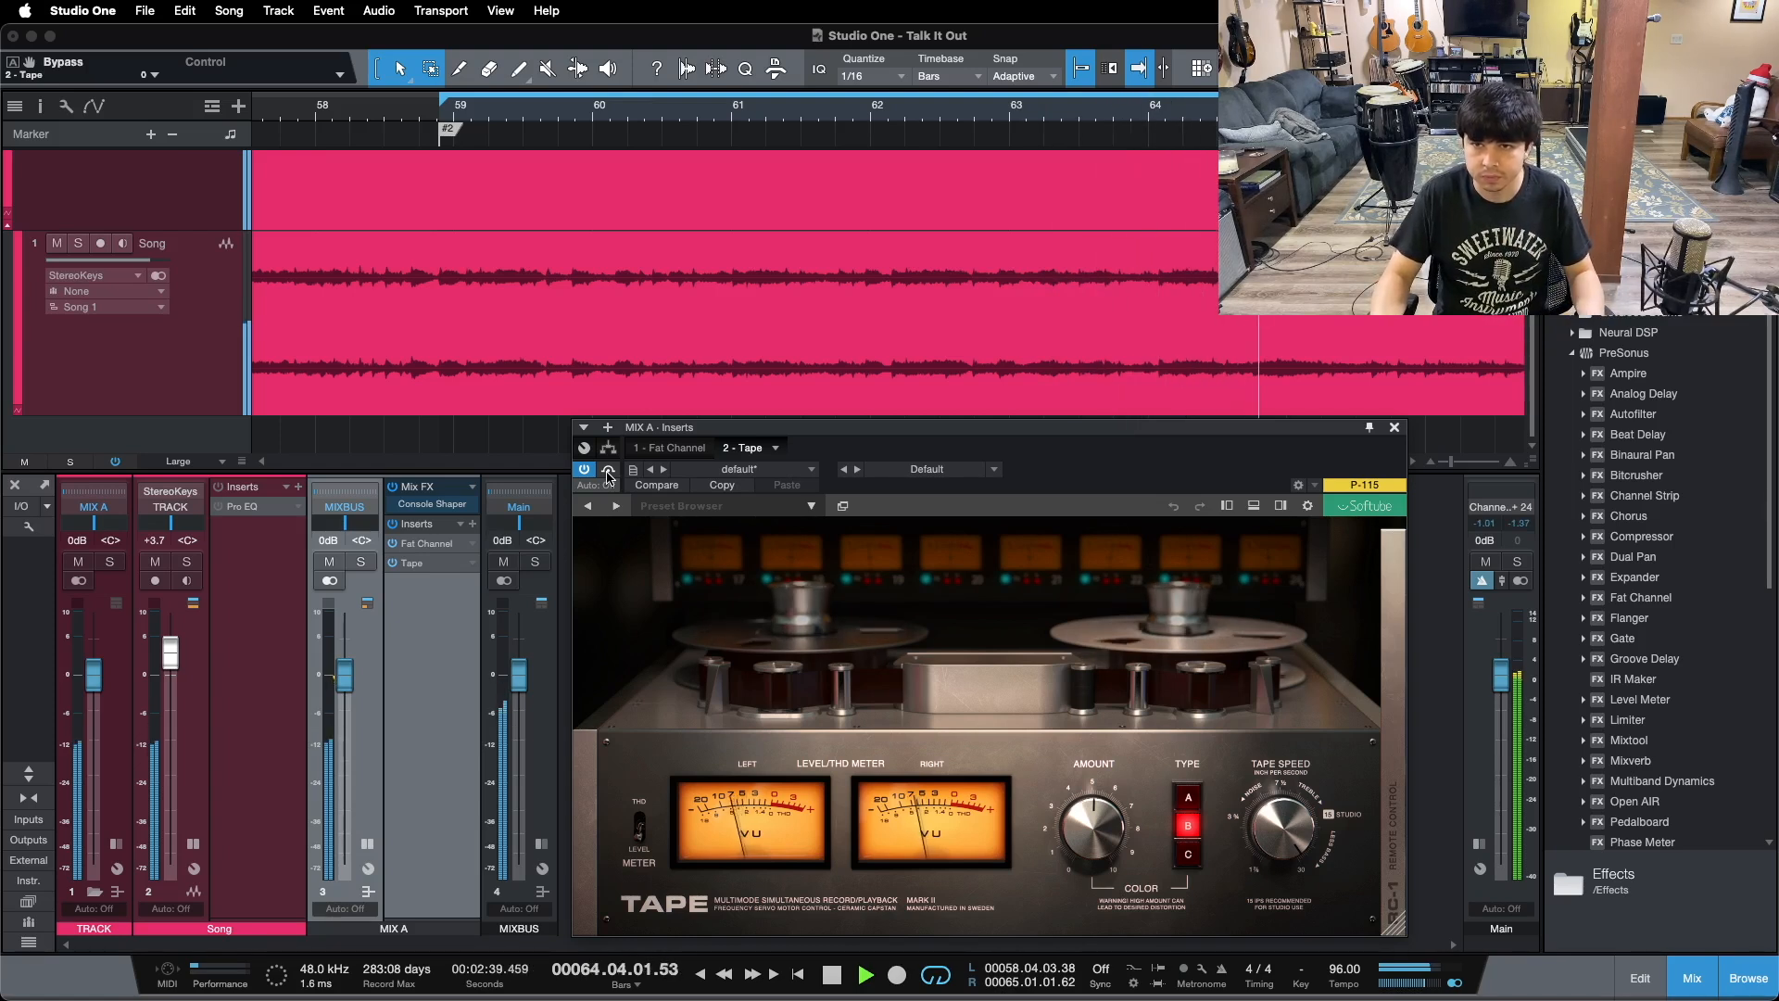
pyautogui.click(608, 472)
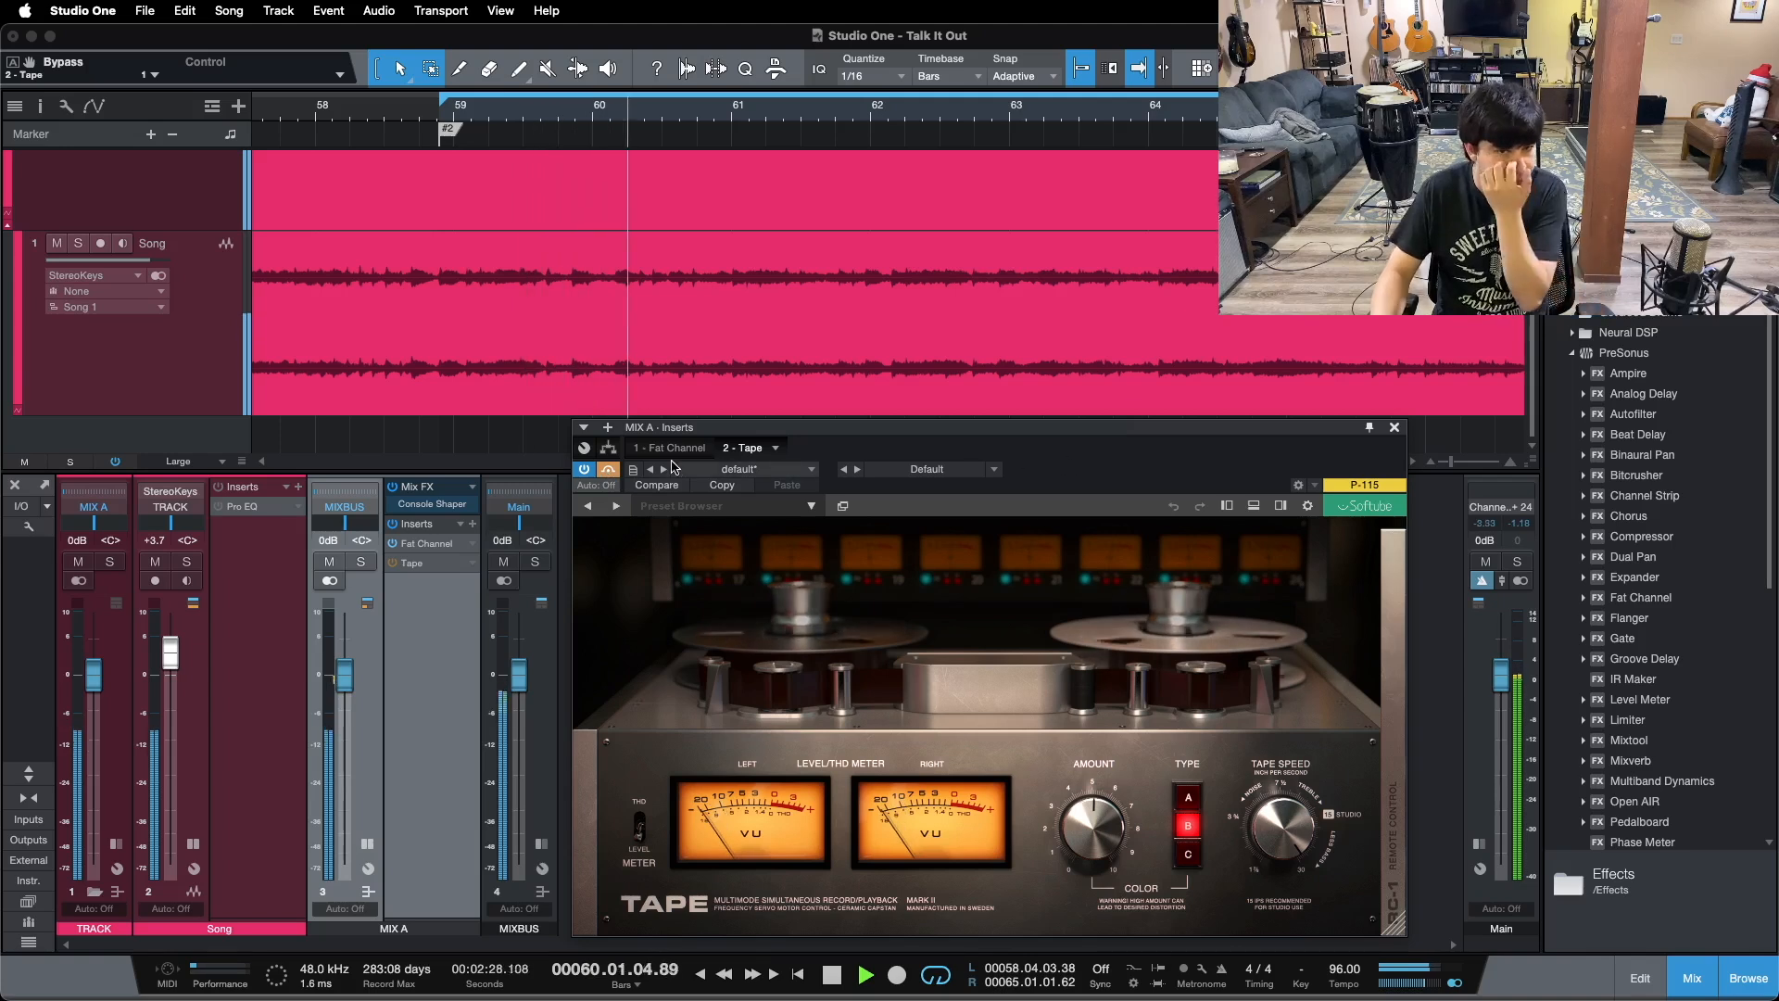
pyautogui.click(611, 472)
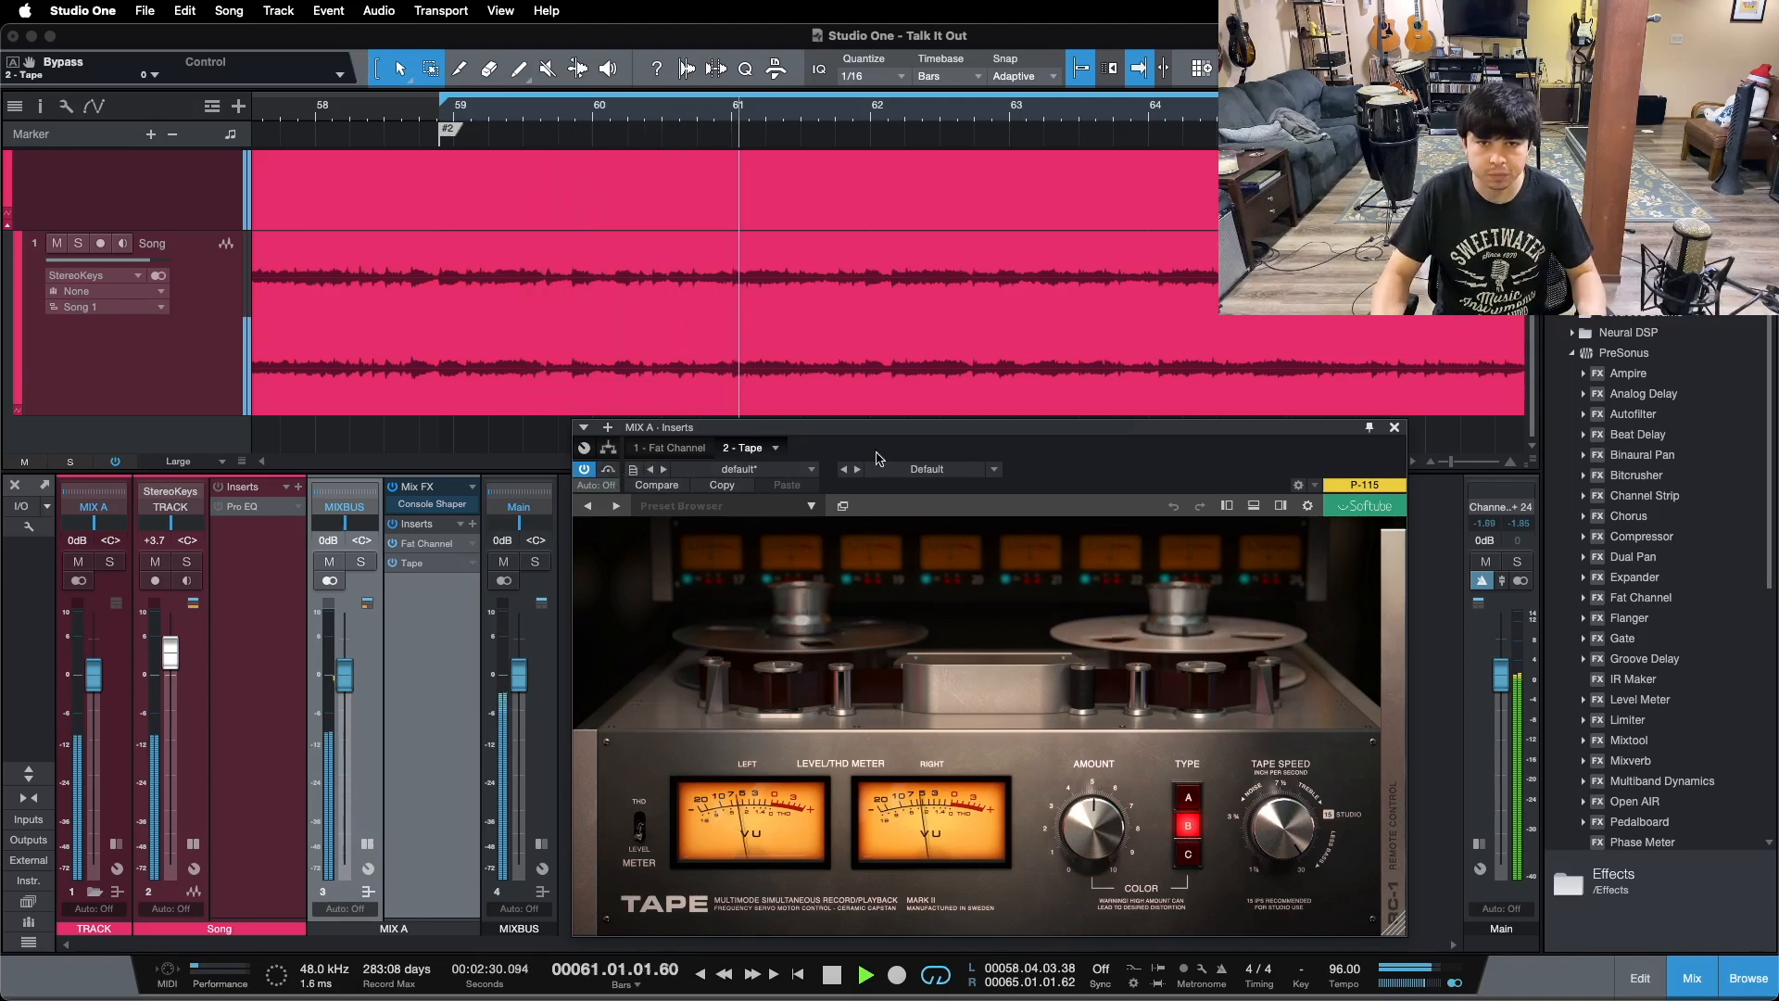
pyautogui.click(608, 470)
pyautogui.click(609, 470)
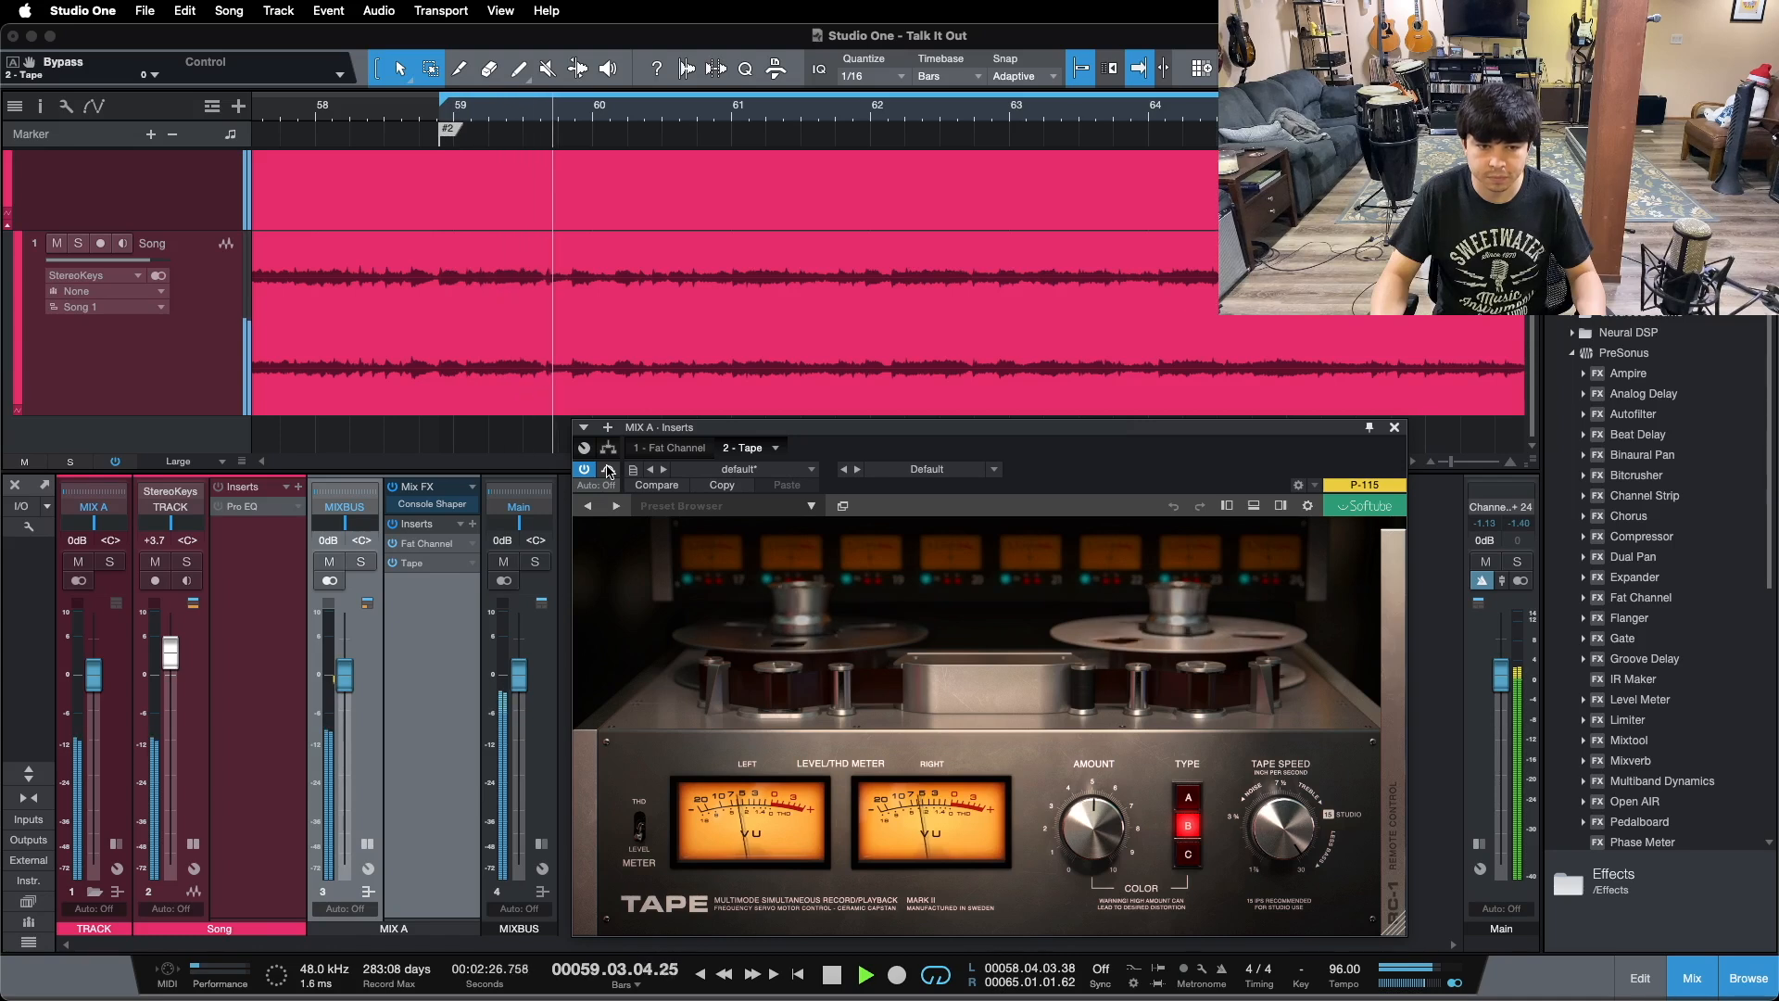
pyautogui.click(609, 470)
pyautogui.click(609, 470)
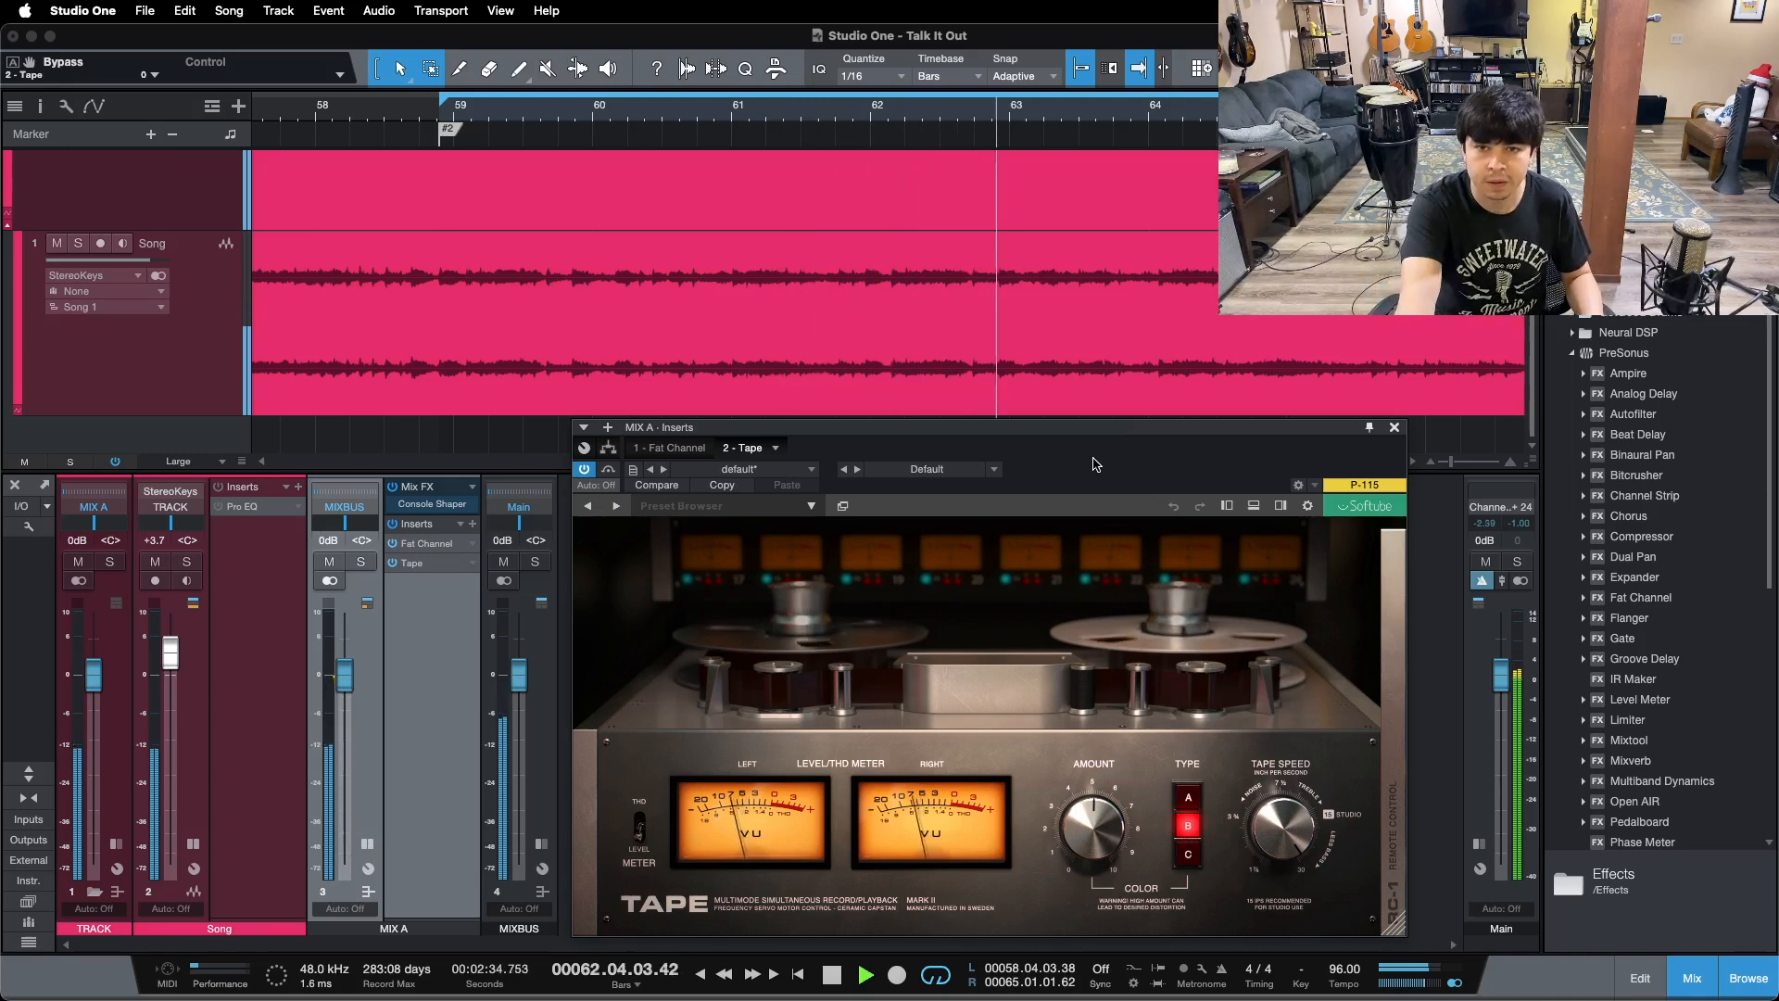
pyautogui.press('space')
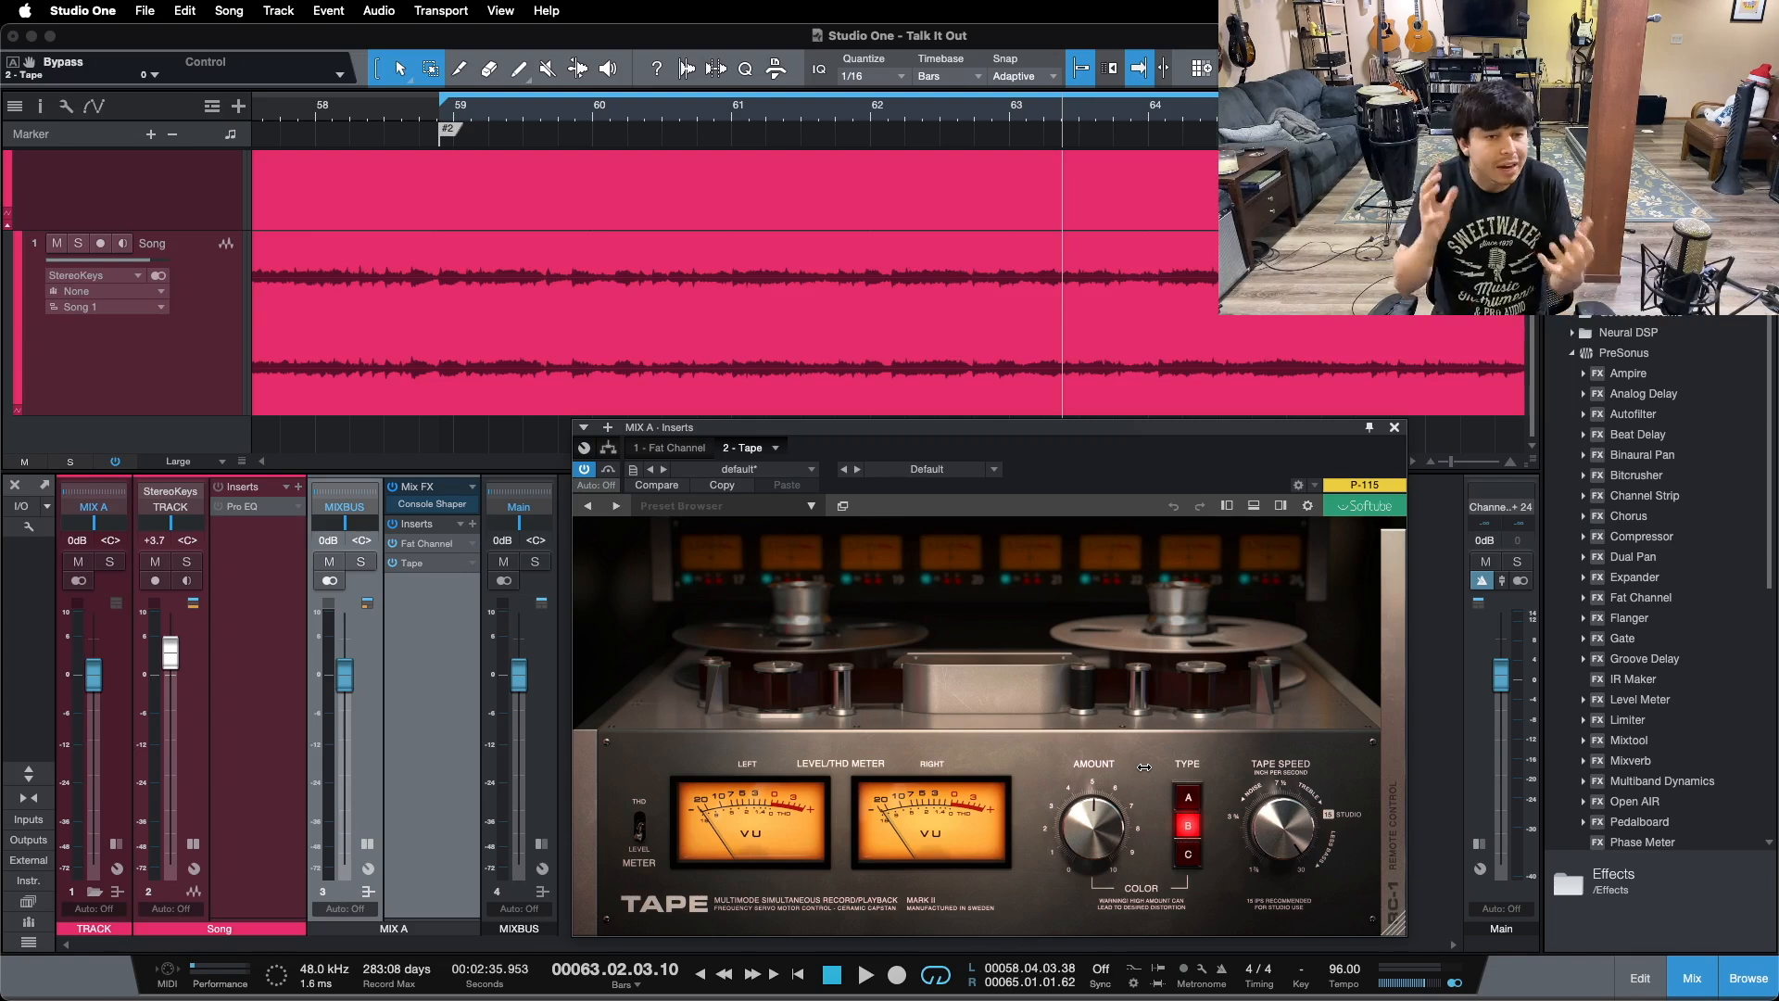
# Step: Replay the loop starting with Tape bypassed, repeat the bypass comparison, and stop playback with Tape unbypassed
pyautogui.press('KP_1')
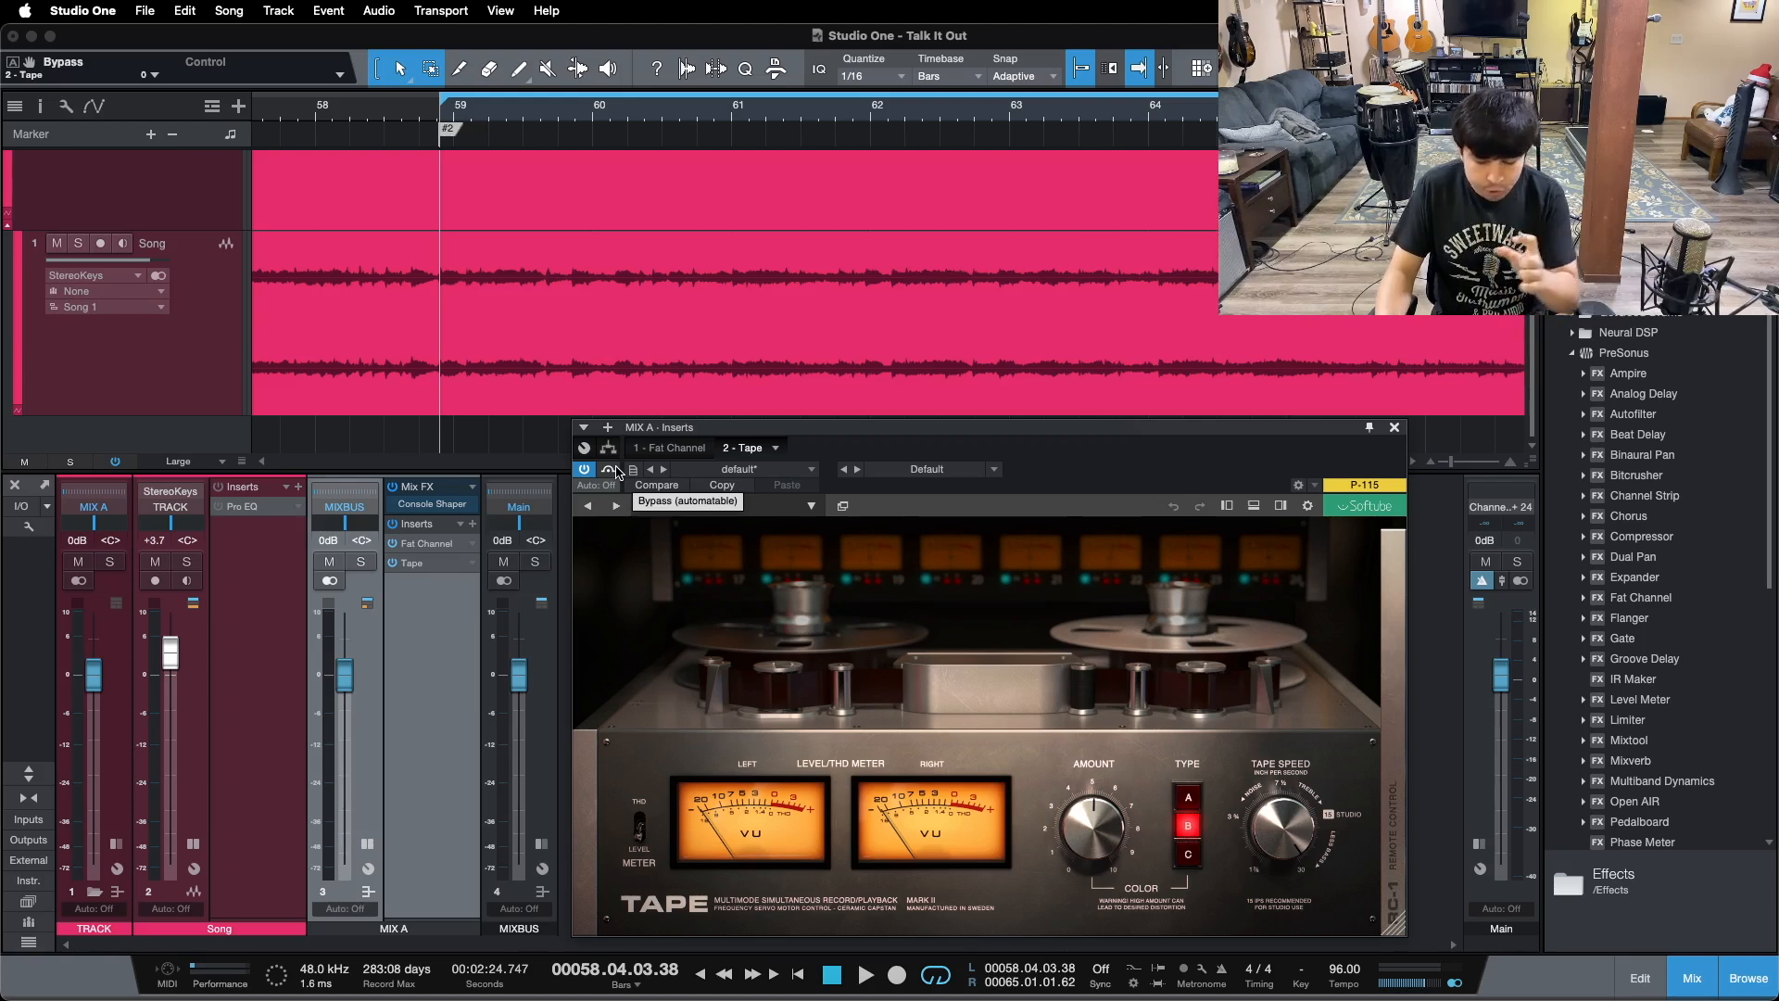
pyautogui.click(609, 470)
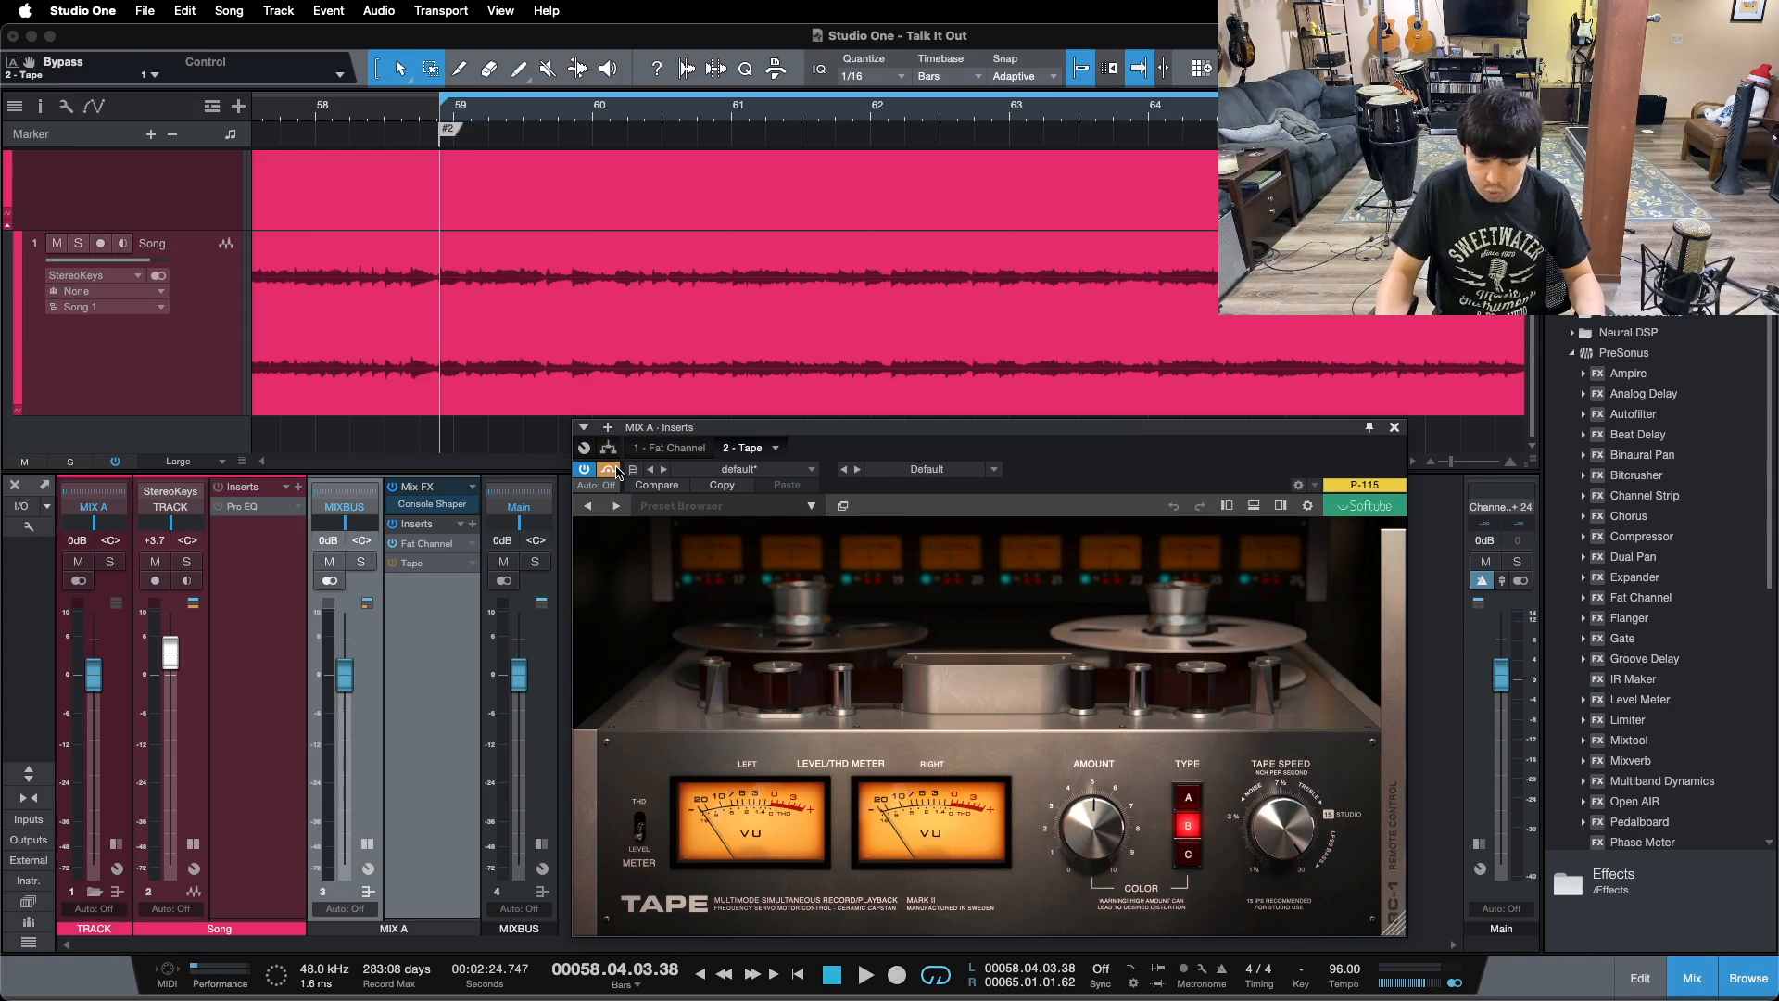
pyautogui.press('space')
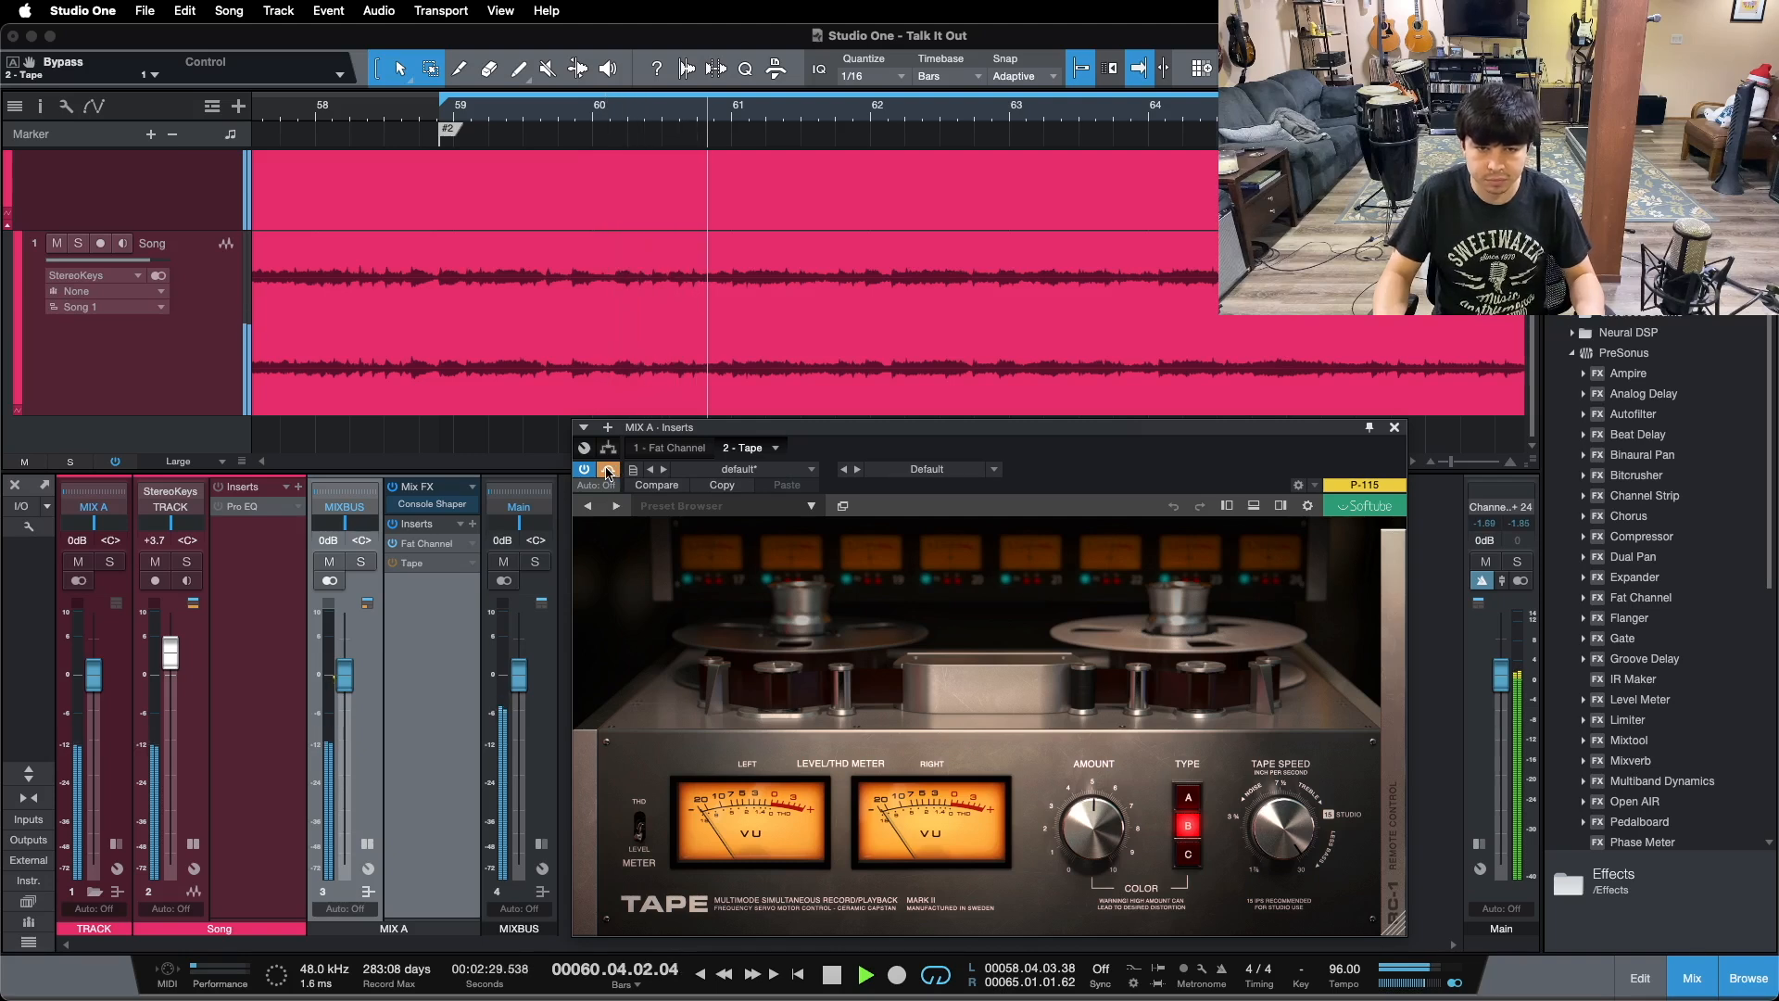
pyautogui.click(608, 471)
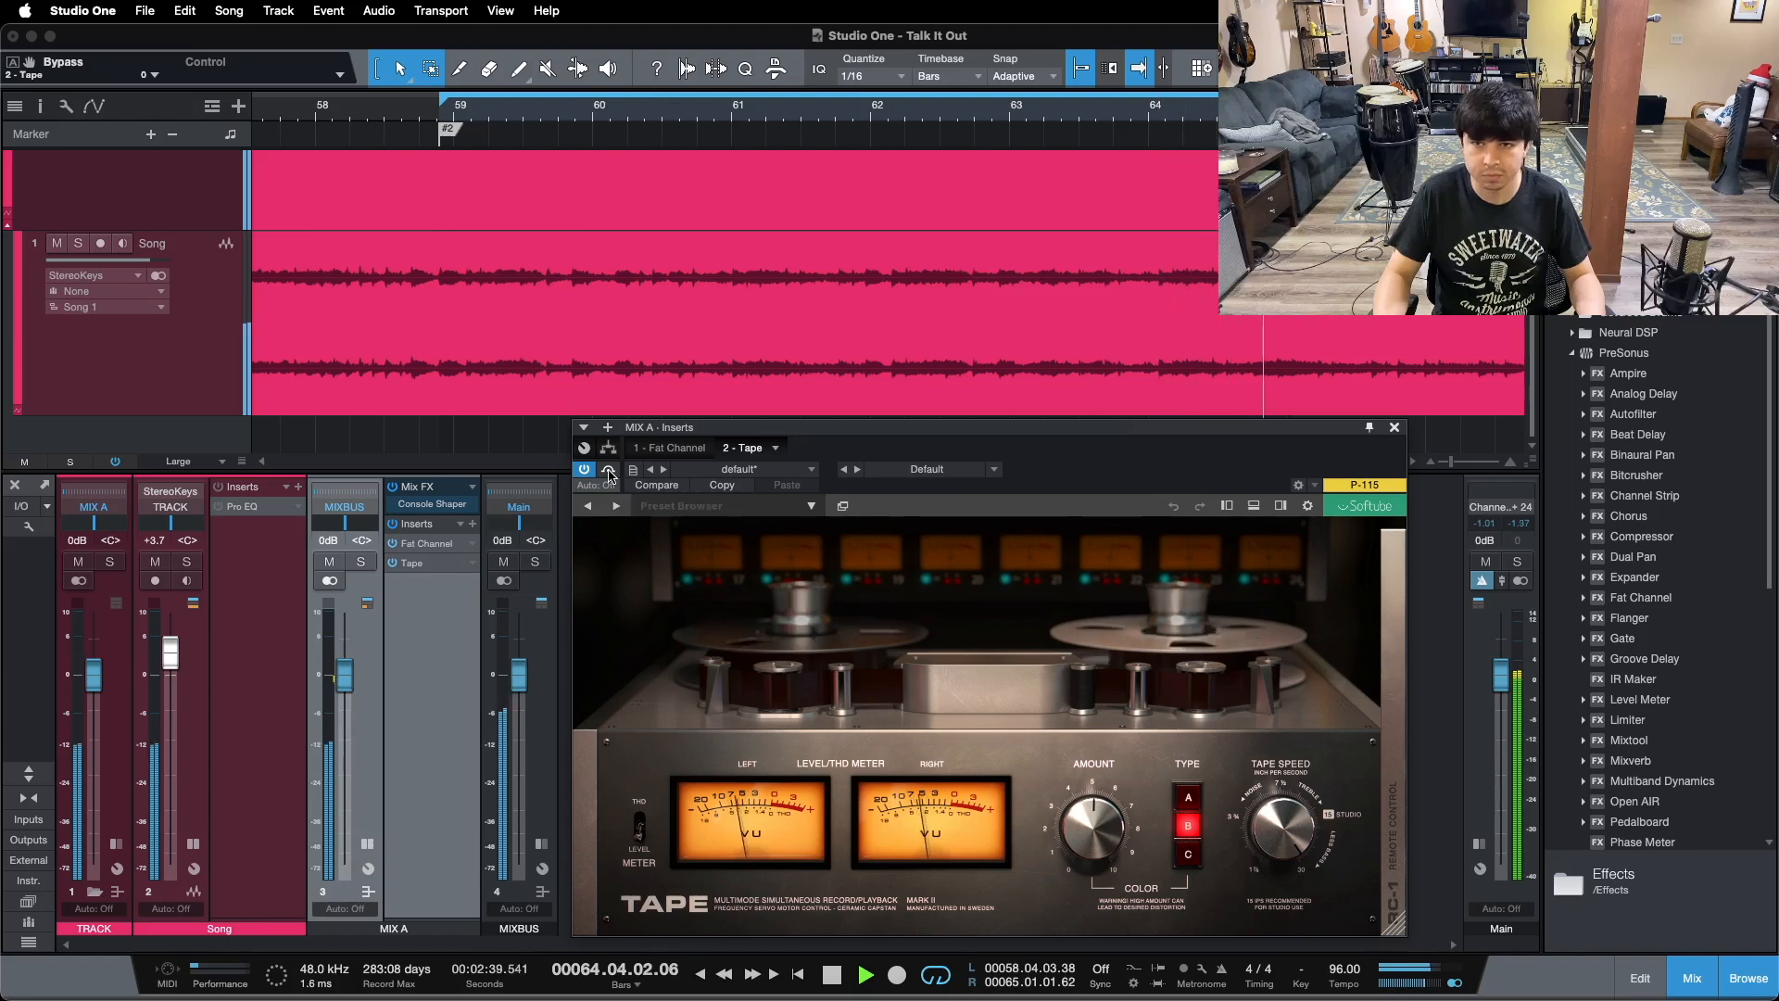
pyautogui.click(608, 470)
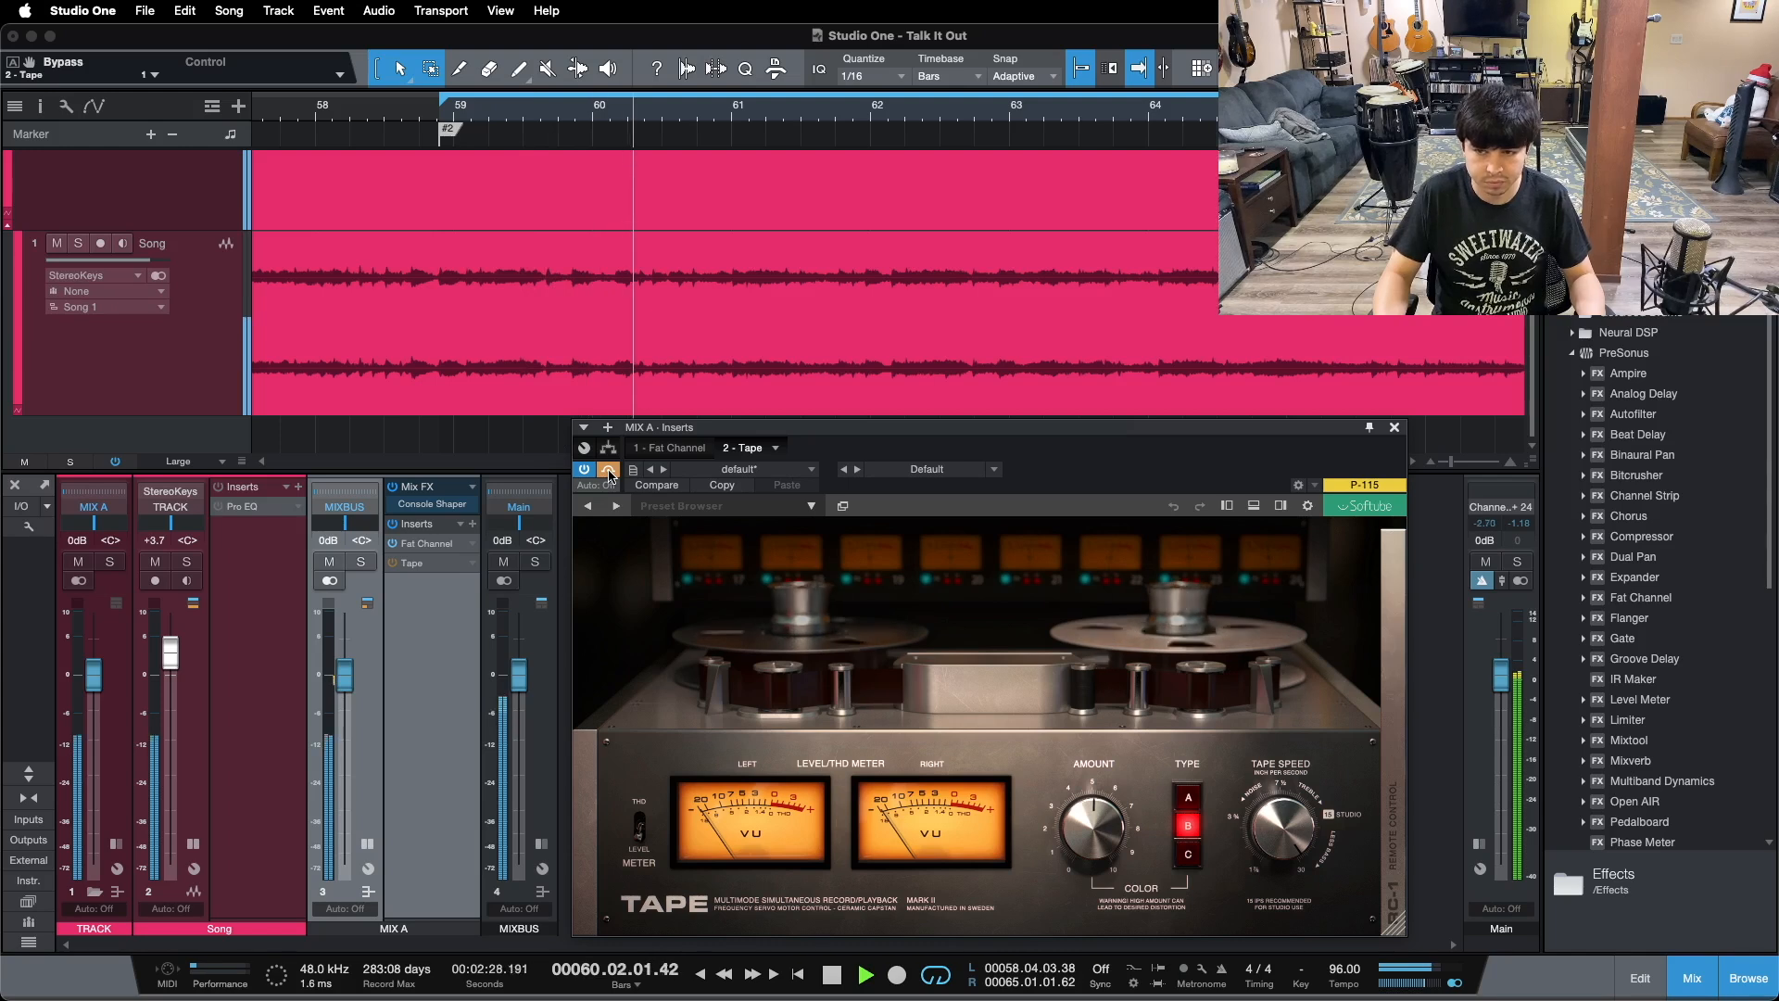
pyautogui.click(608, 470)
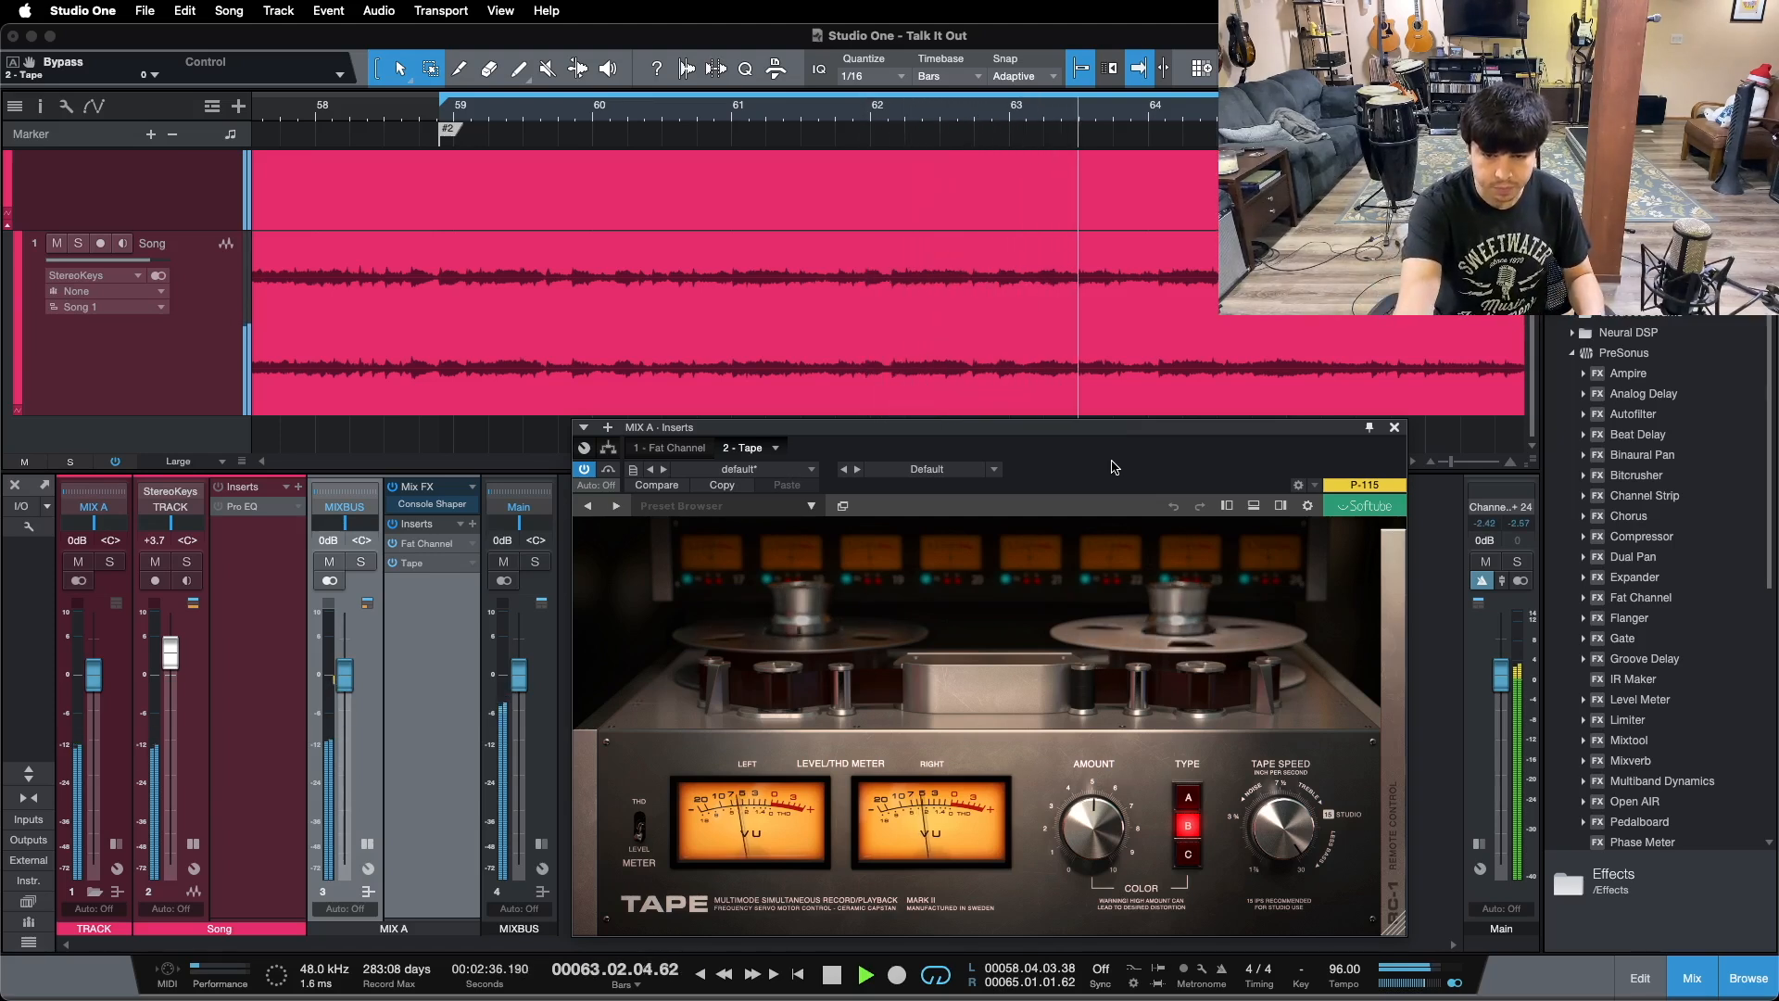
pyautogui.press('space')
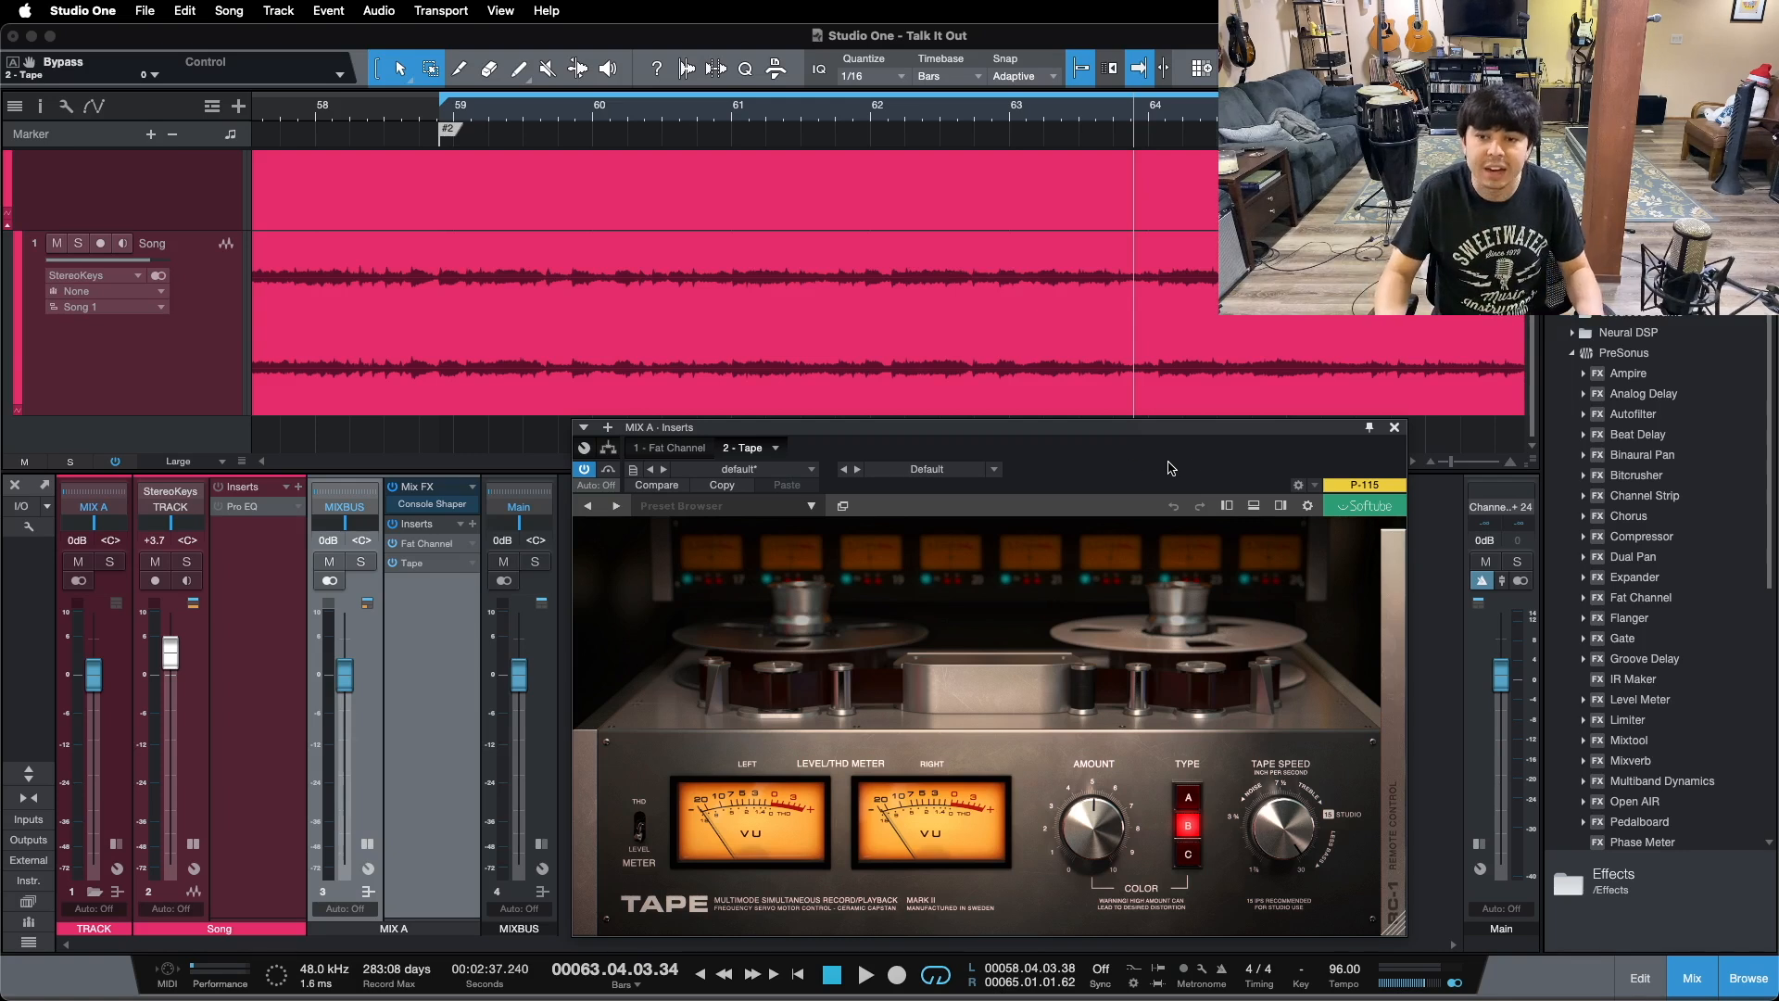
# Step: Close Tape with MIX A's effects section collapsed, and open the Song channel's Pro EQ with the insert activated
pyautogui.click(1395, 428)
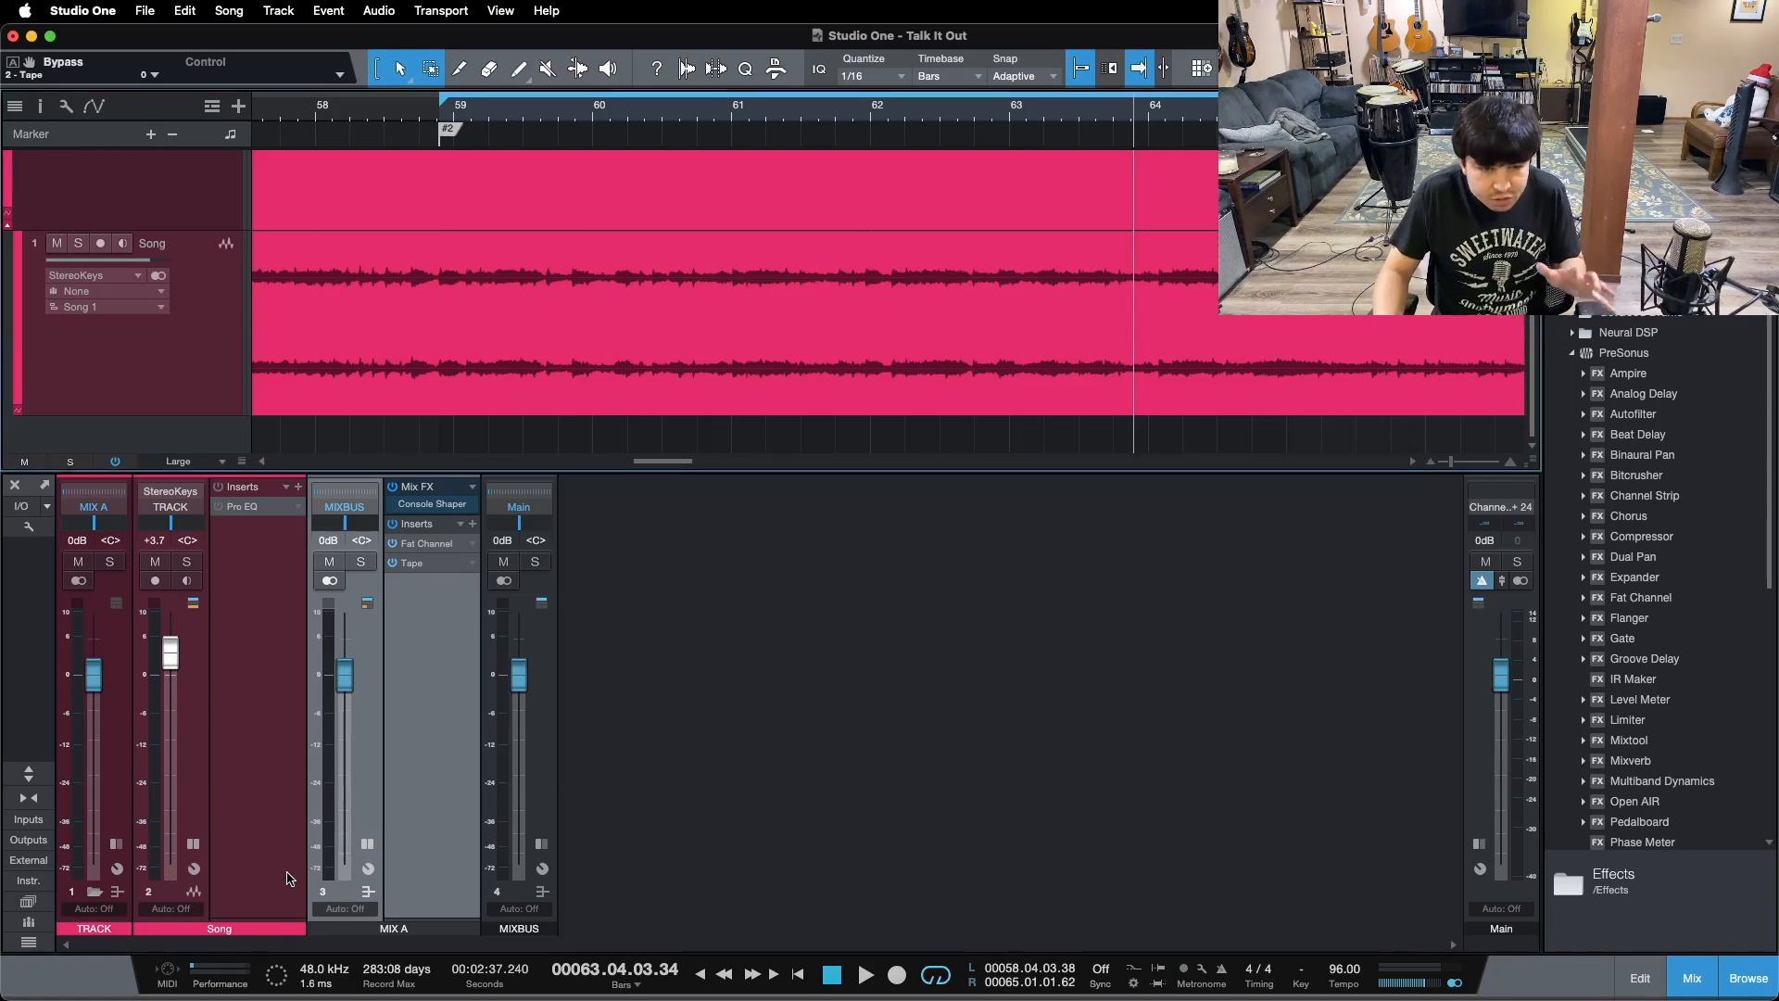
pyautogui.click(368, 846)
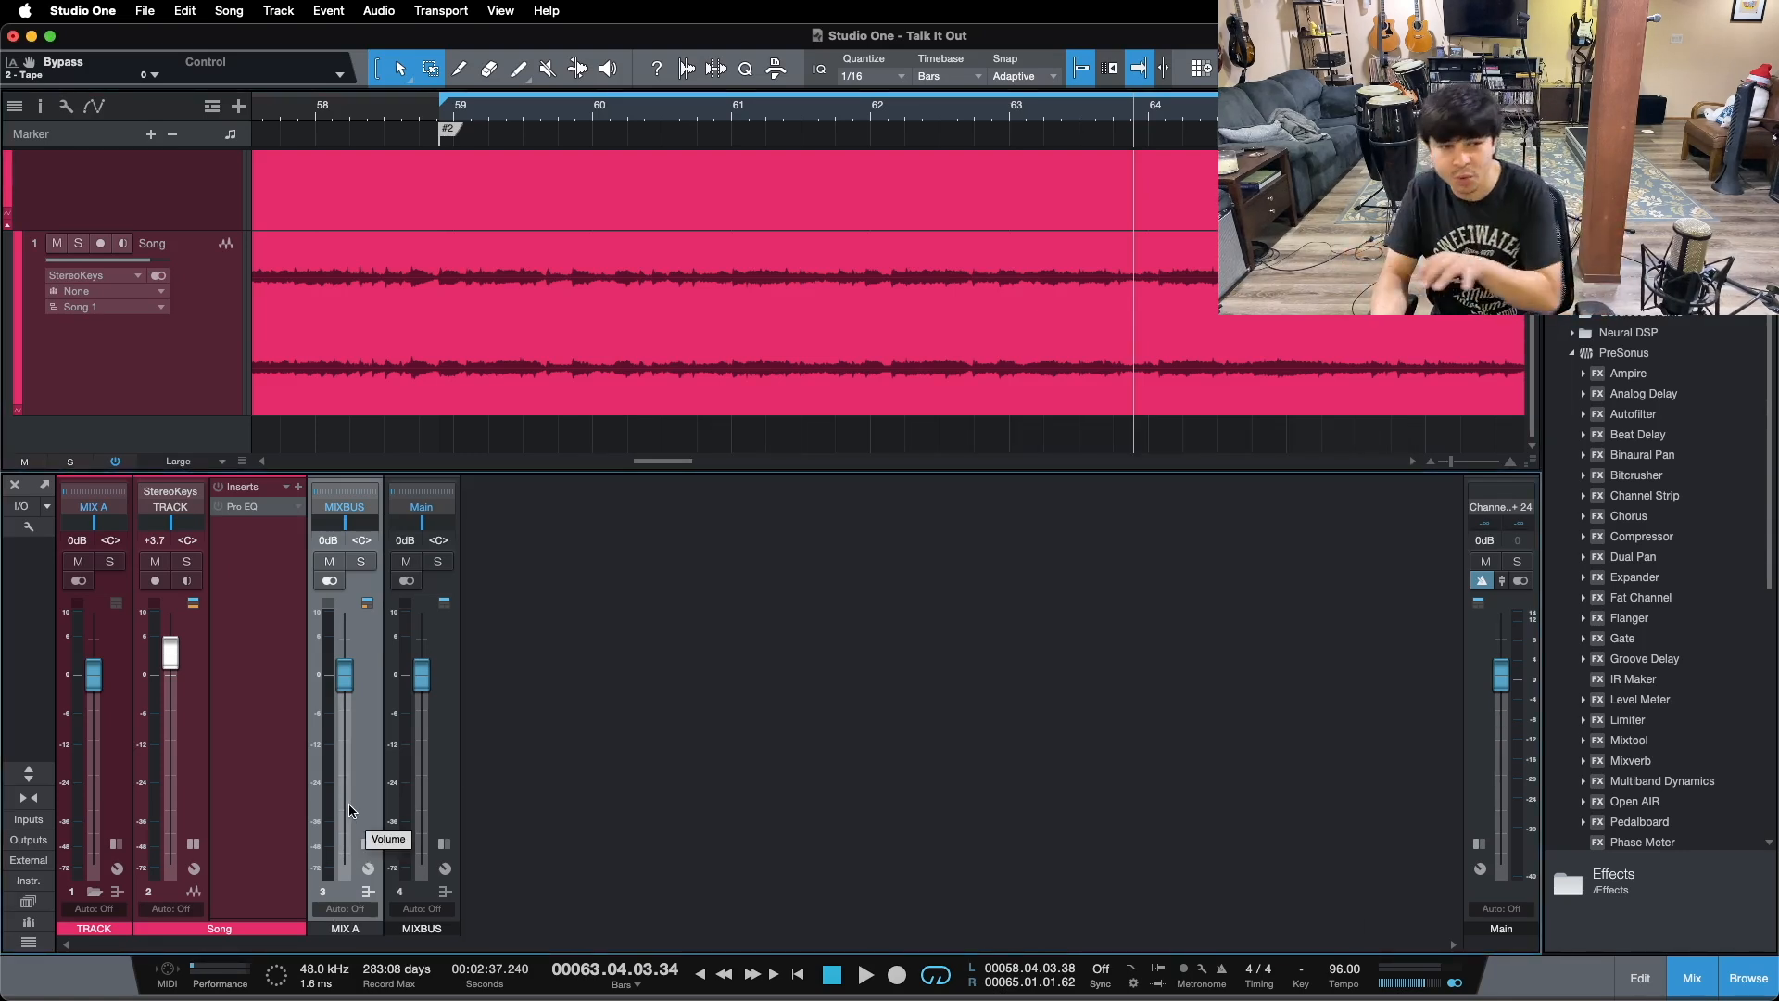
pyautogui.click(243, 506)
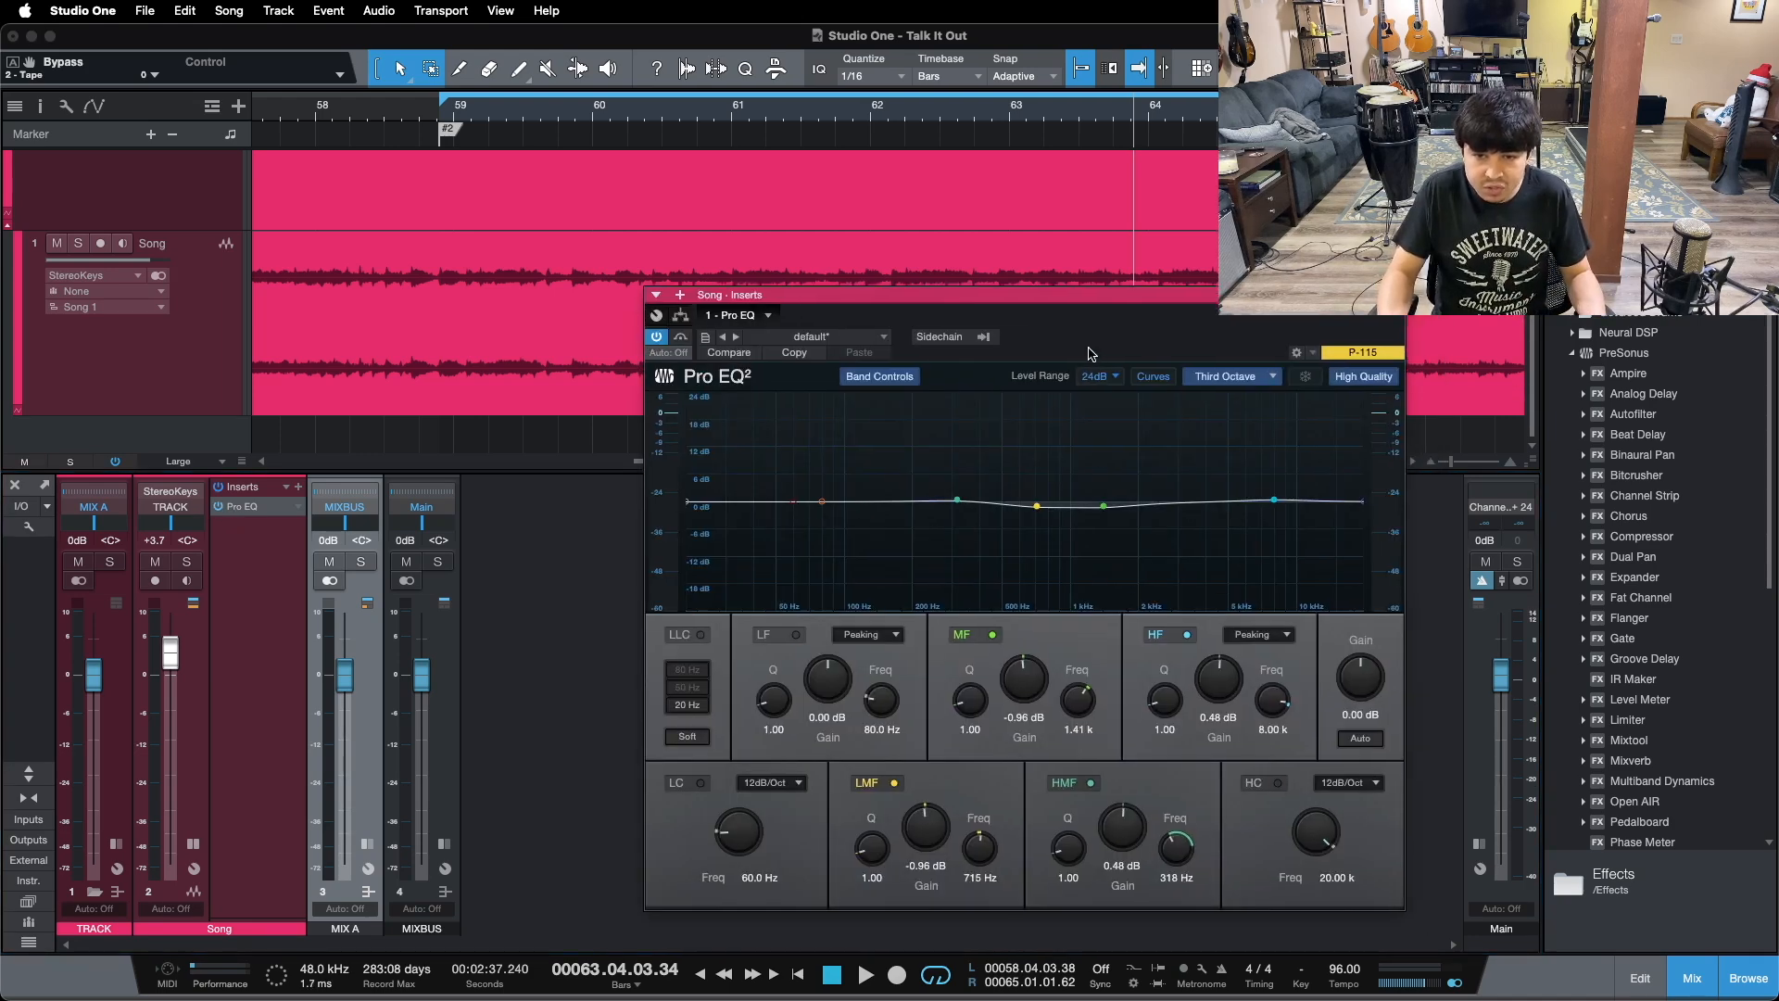
# Step: Play the loop from its start with Pro EQ bypassed, toggle its bypass to compare the sound, and stop with Pro EQ unbypassed
pyautogui.moveTo(993, 358); pyautogui.dragTo(1012, 367)
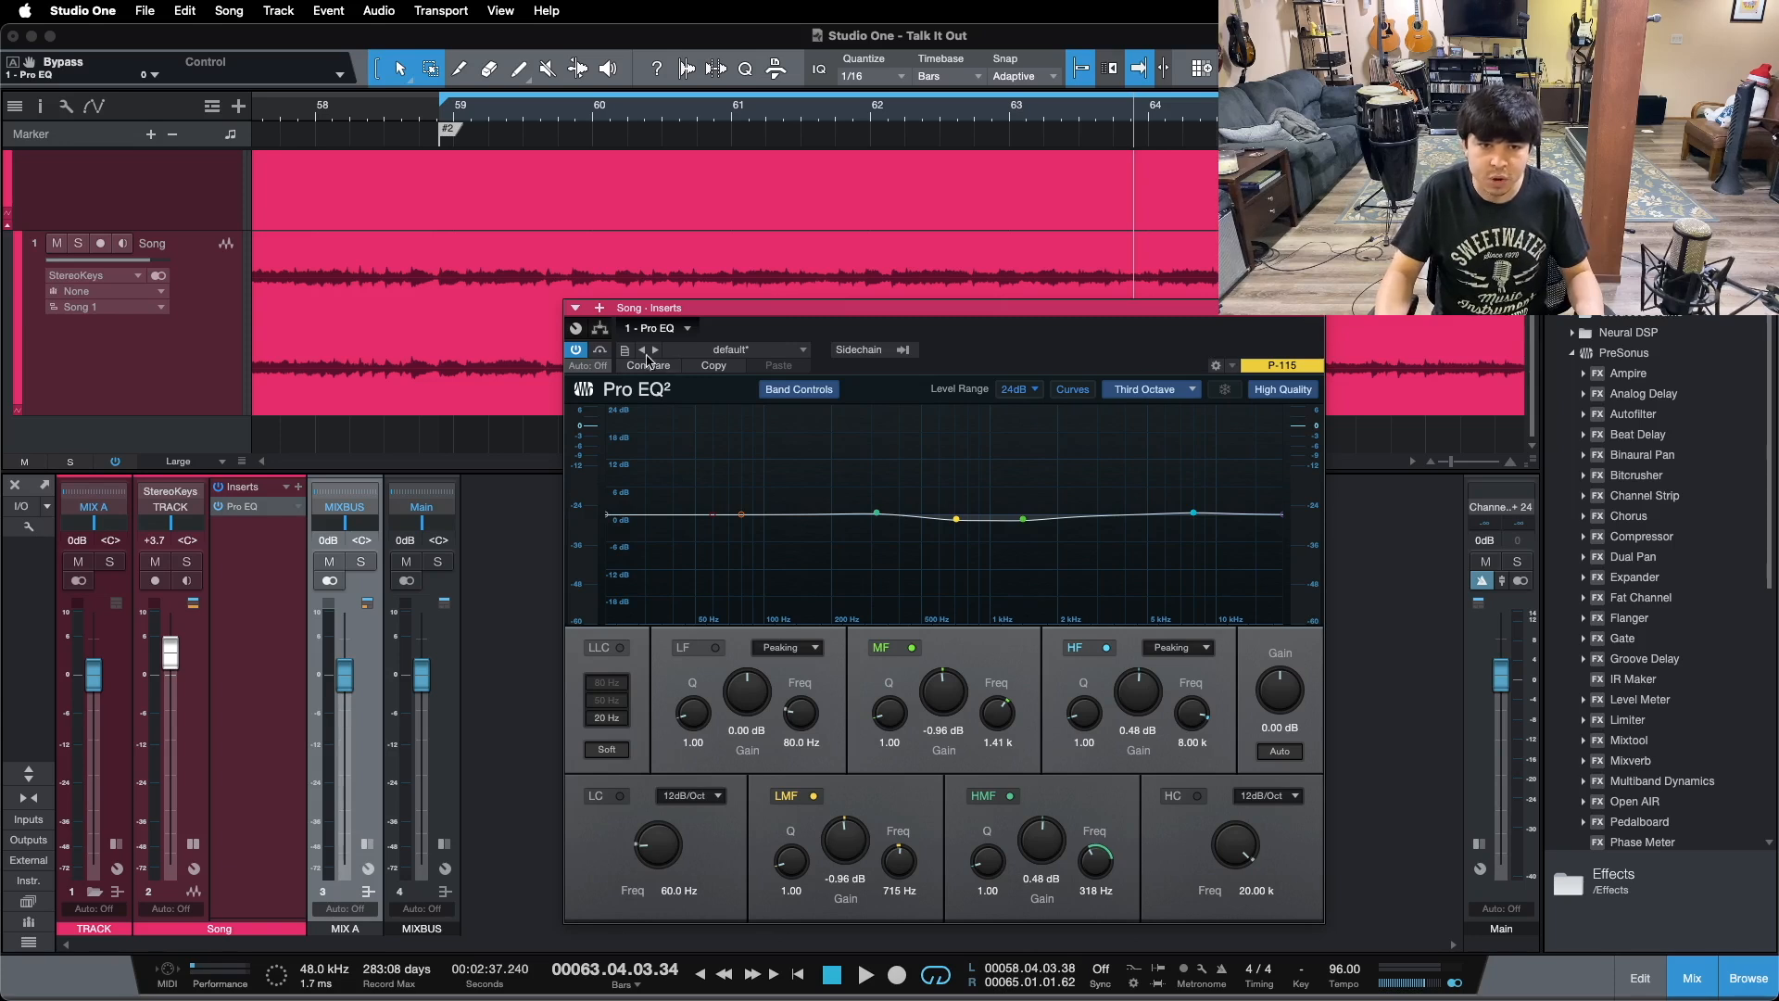
pyautogui.click(601, 350)
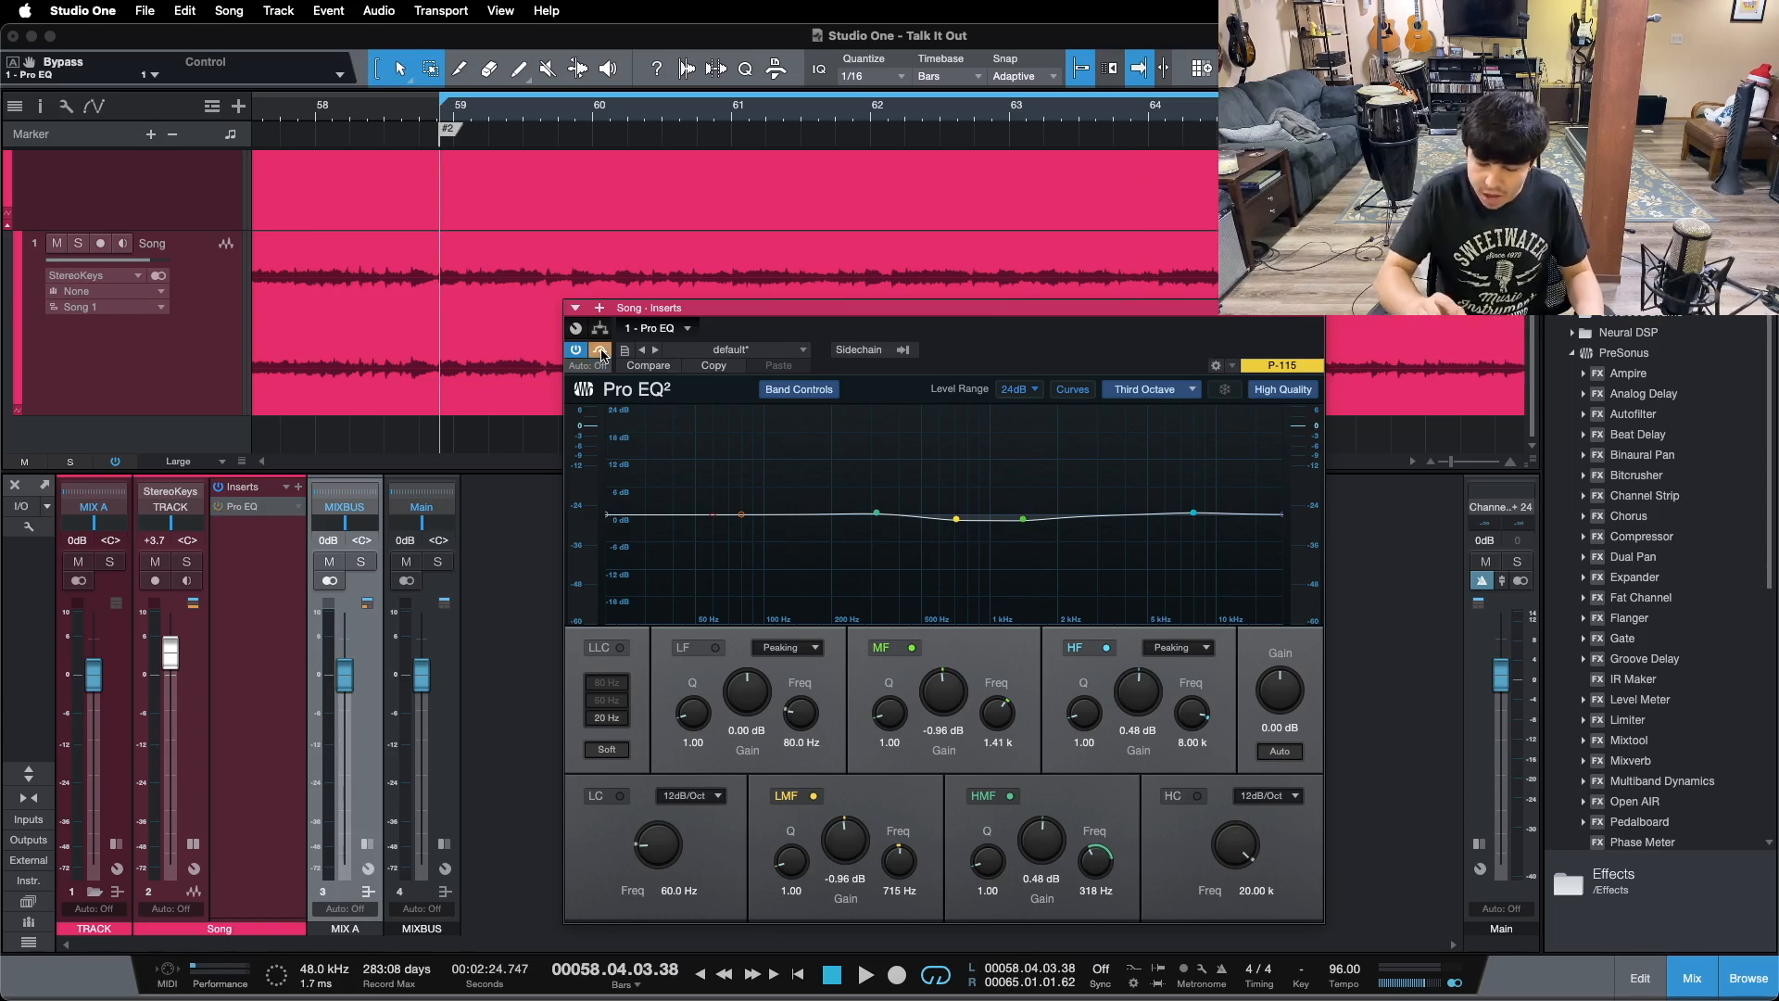
pyautogui.press('space')
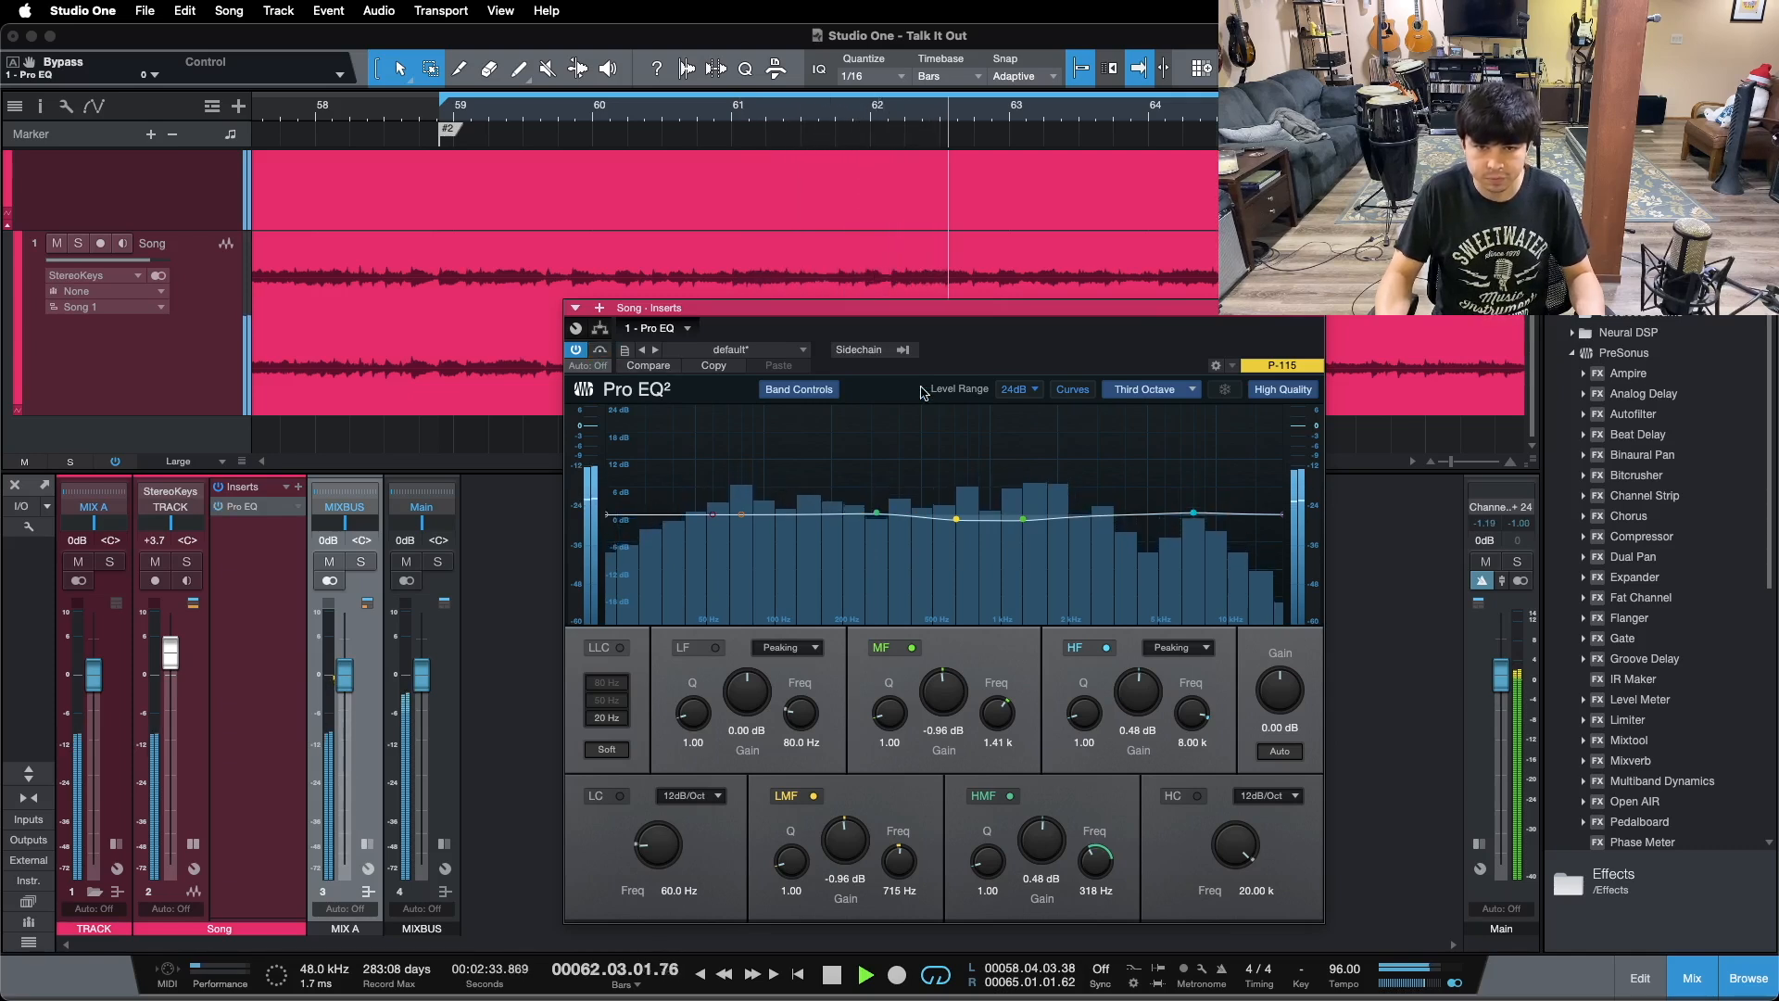
pyautogui.click(602, 351)
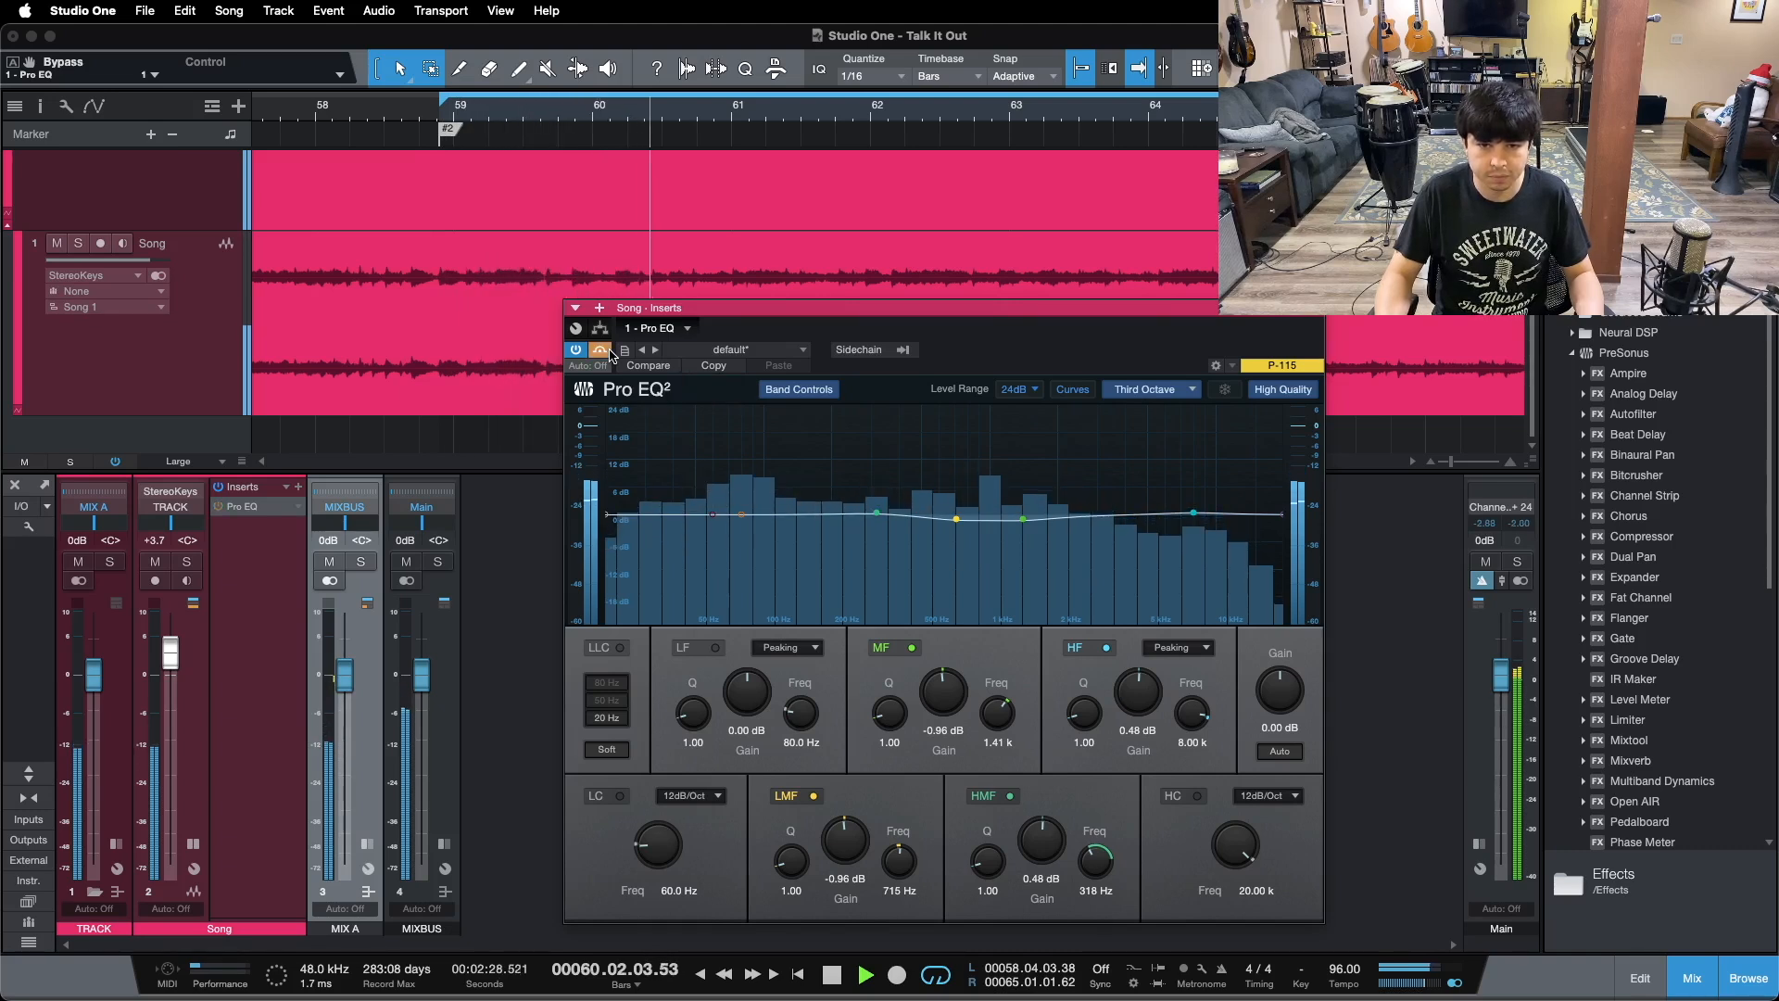
pyautogui.click(603, 352)
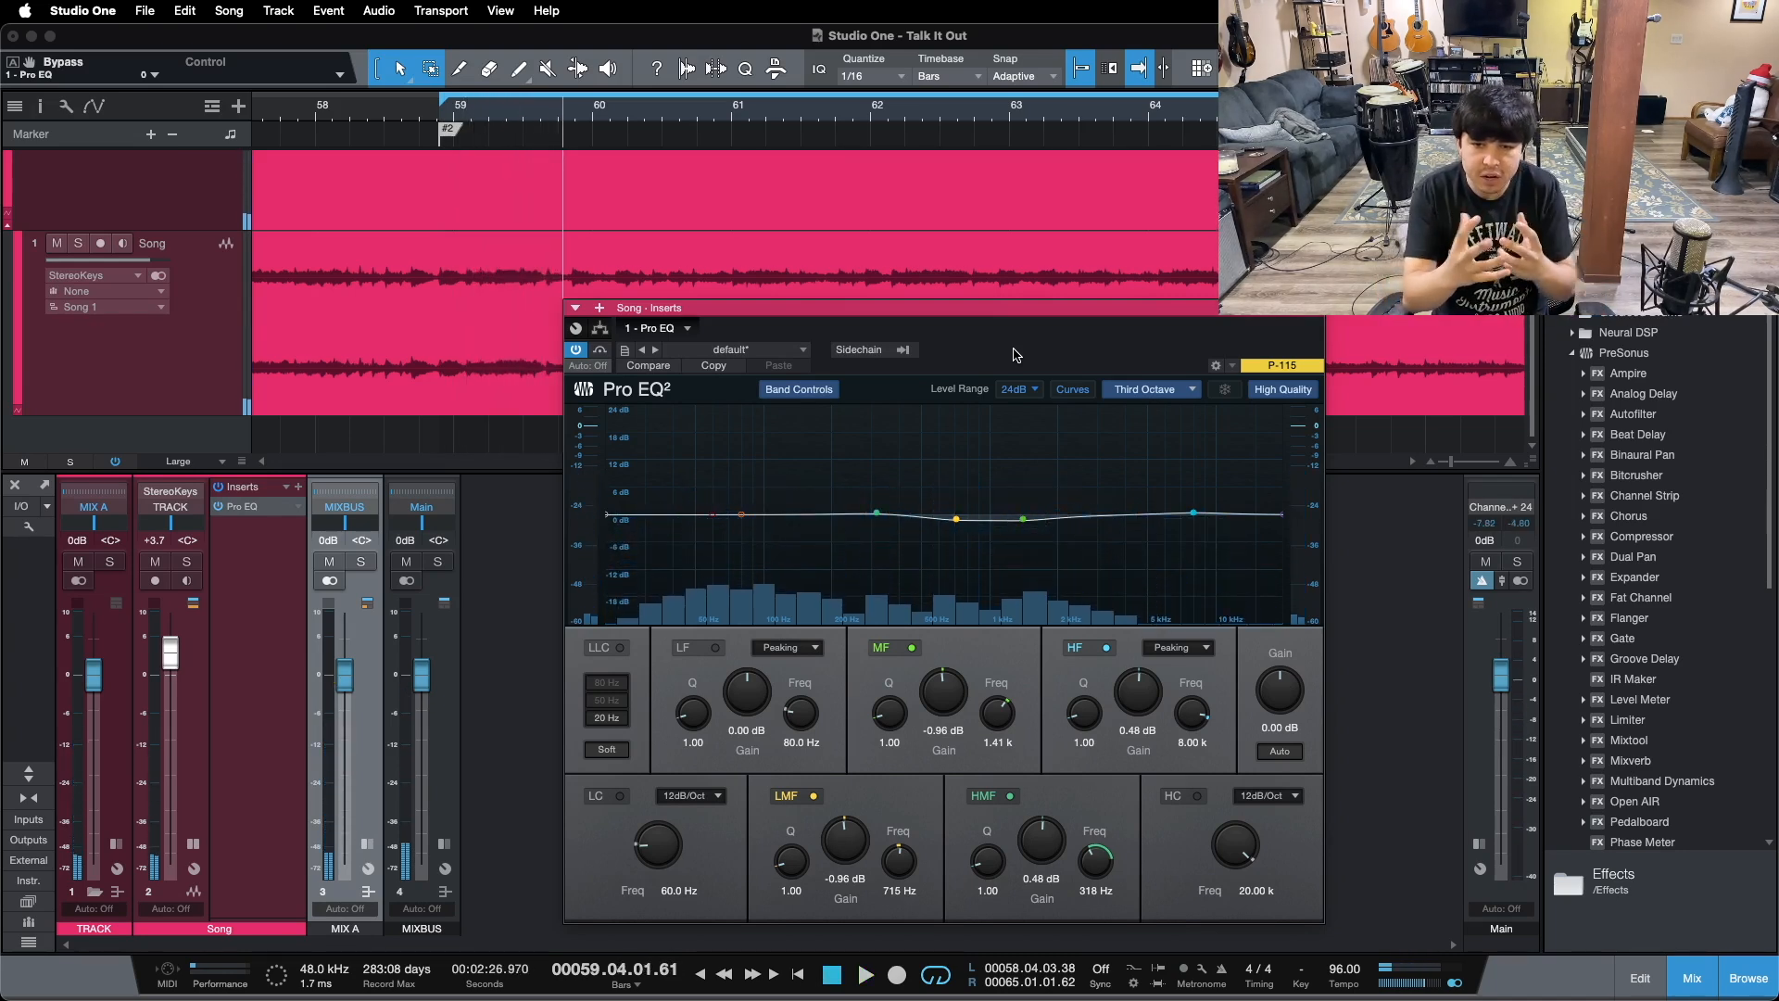
# Step: Close the Song channel's Pro EQ and expand MIX A's effects section in the mixer
pyautogui.click(1314, 308)
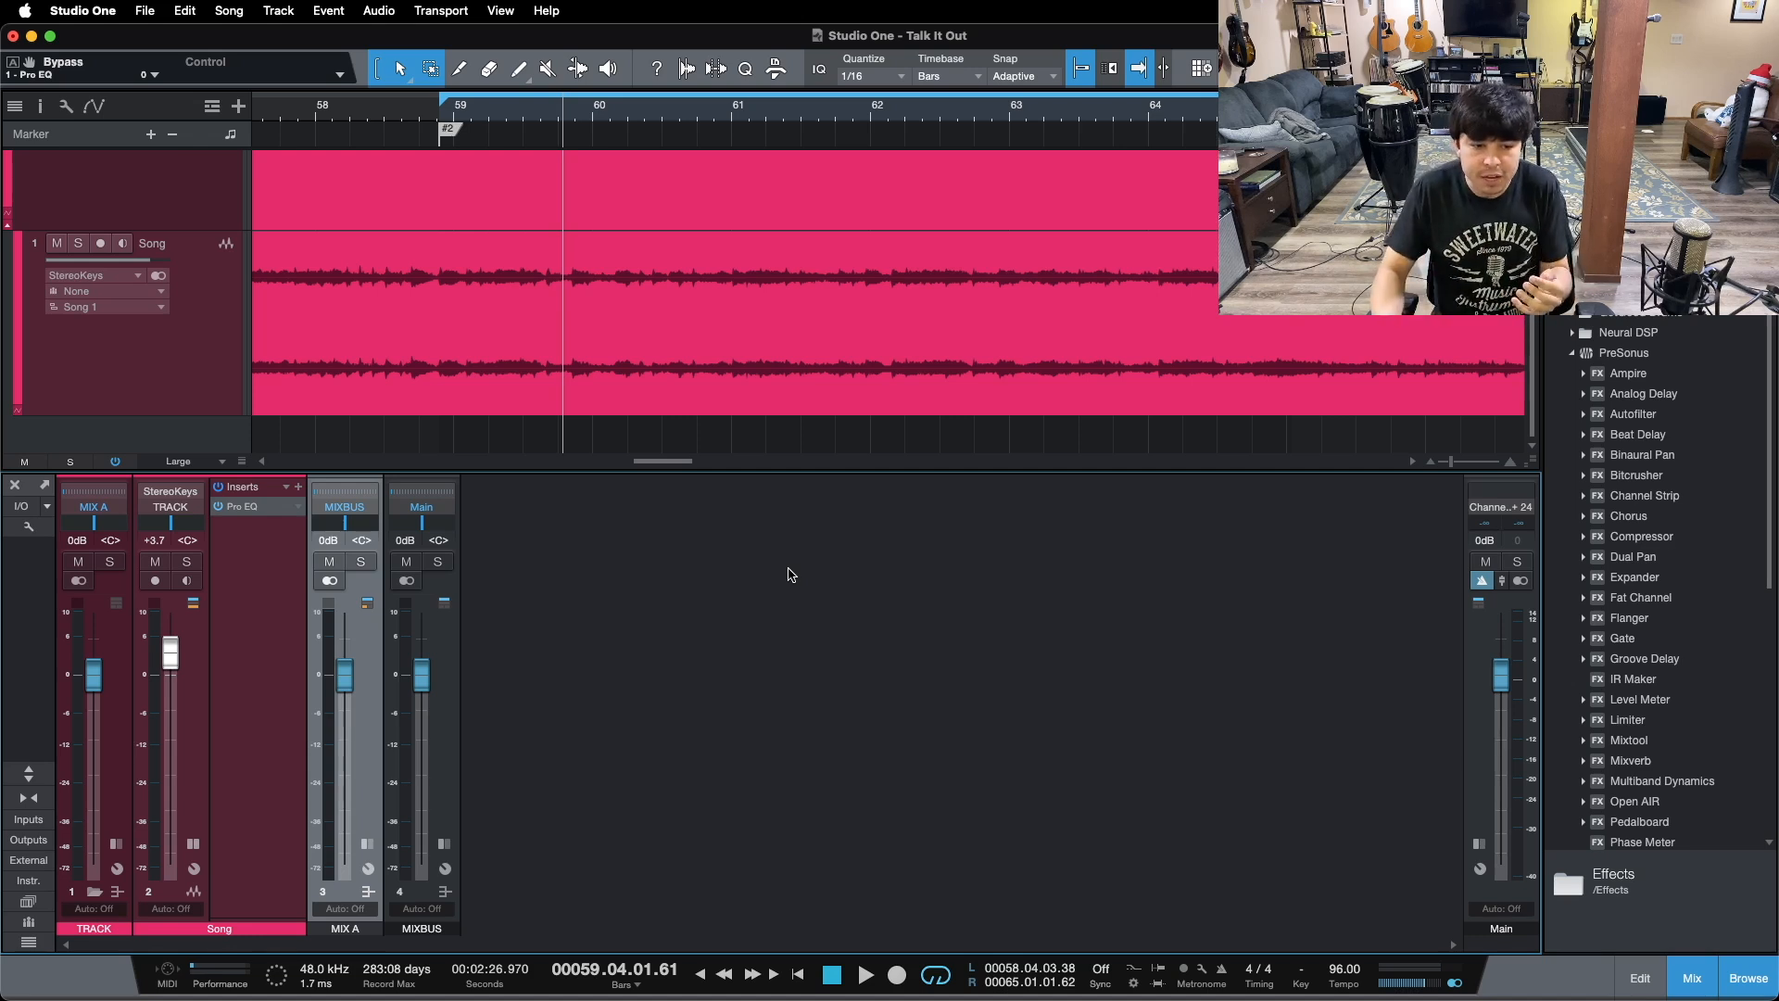
pyautogui.click(367, 844)
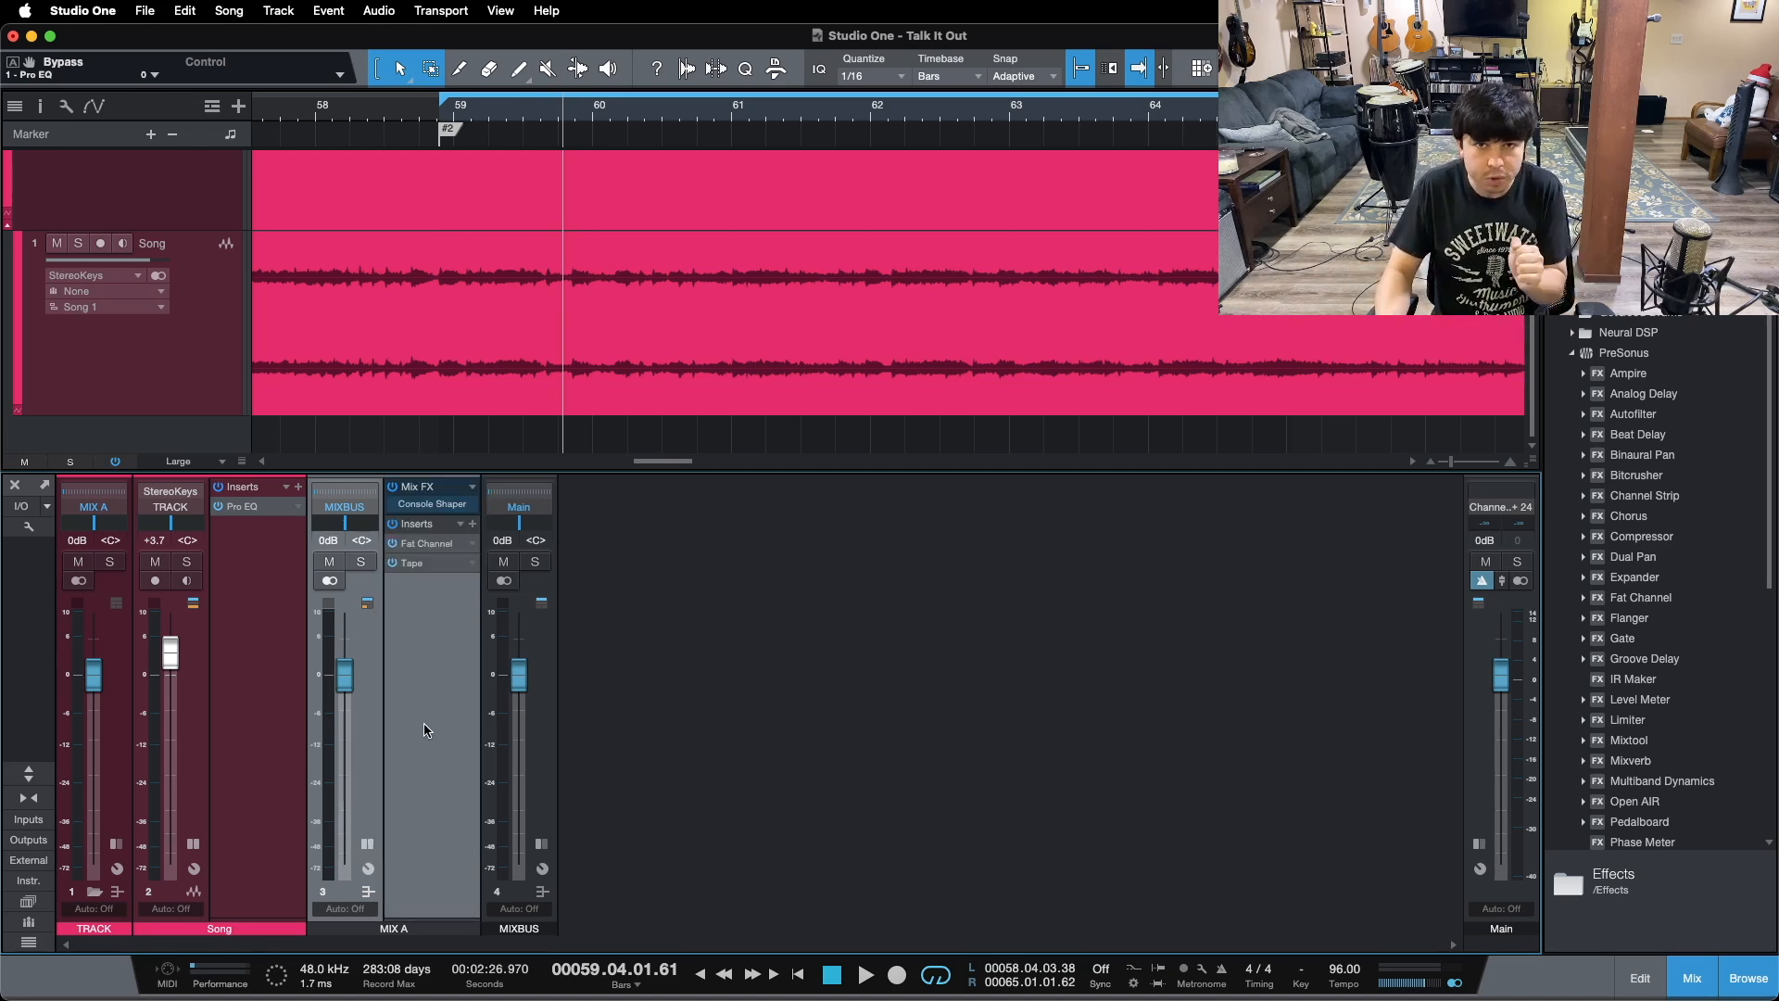